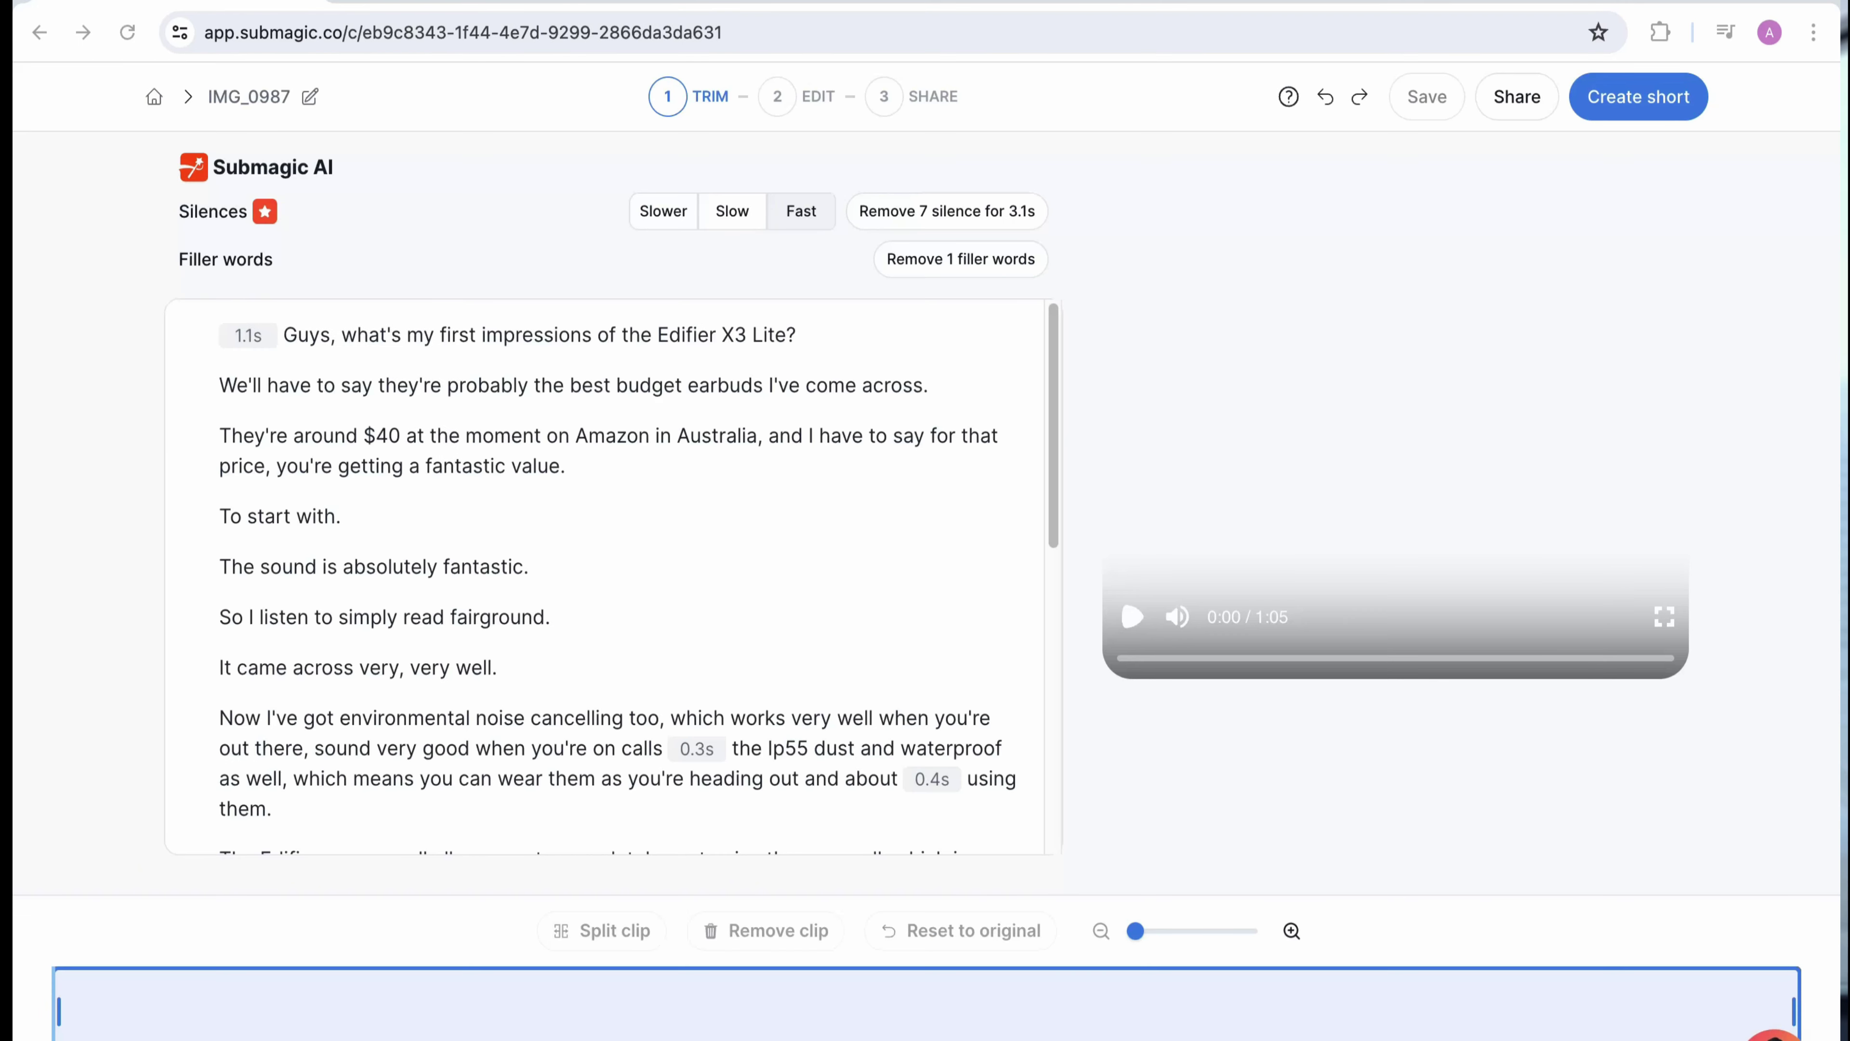
Preview the clip and trim its silent start and end on the timeline, to a length of about 1:01.
click(1132, 617)
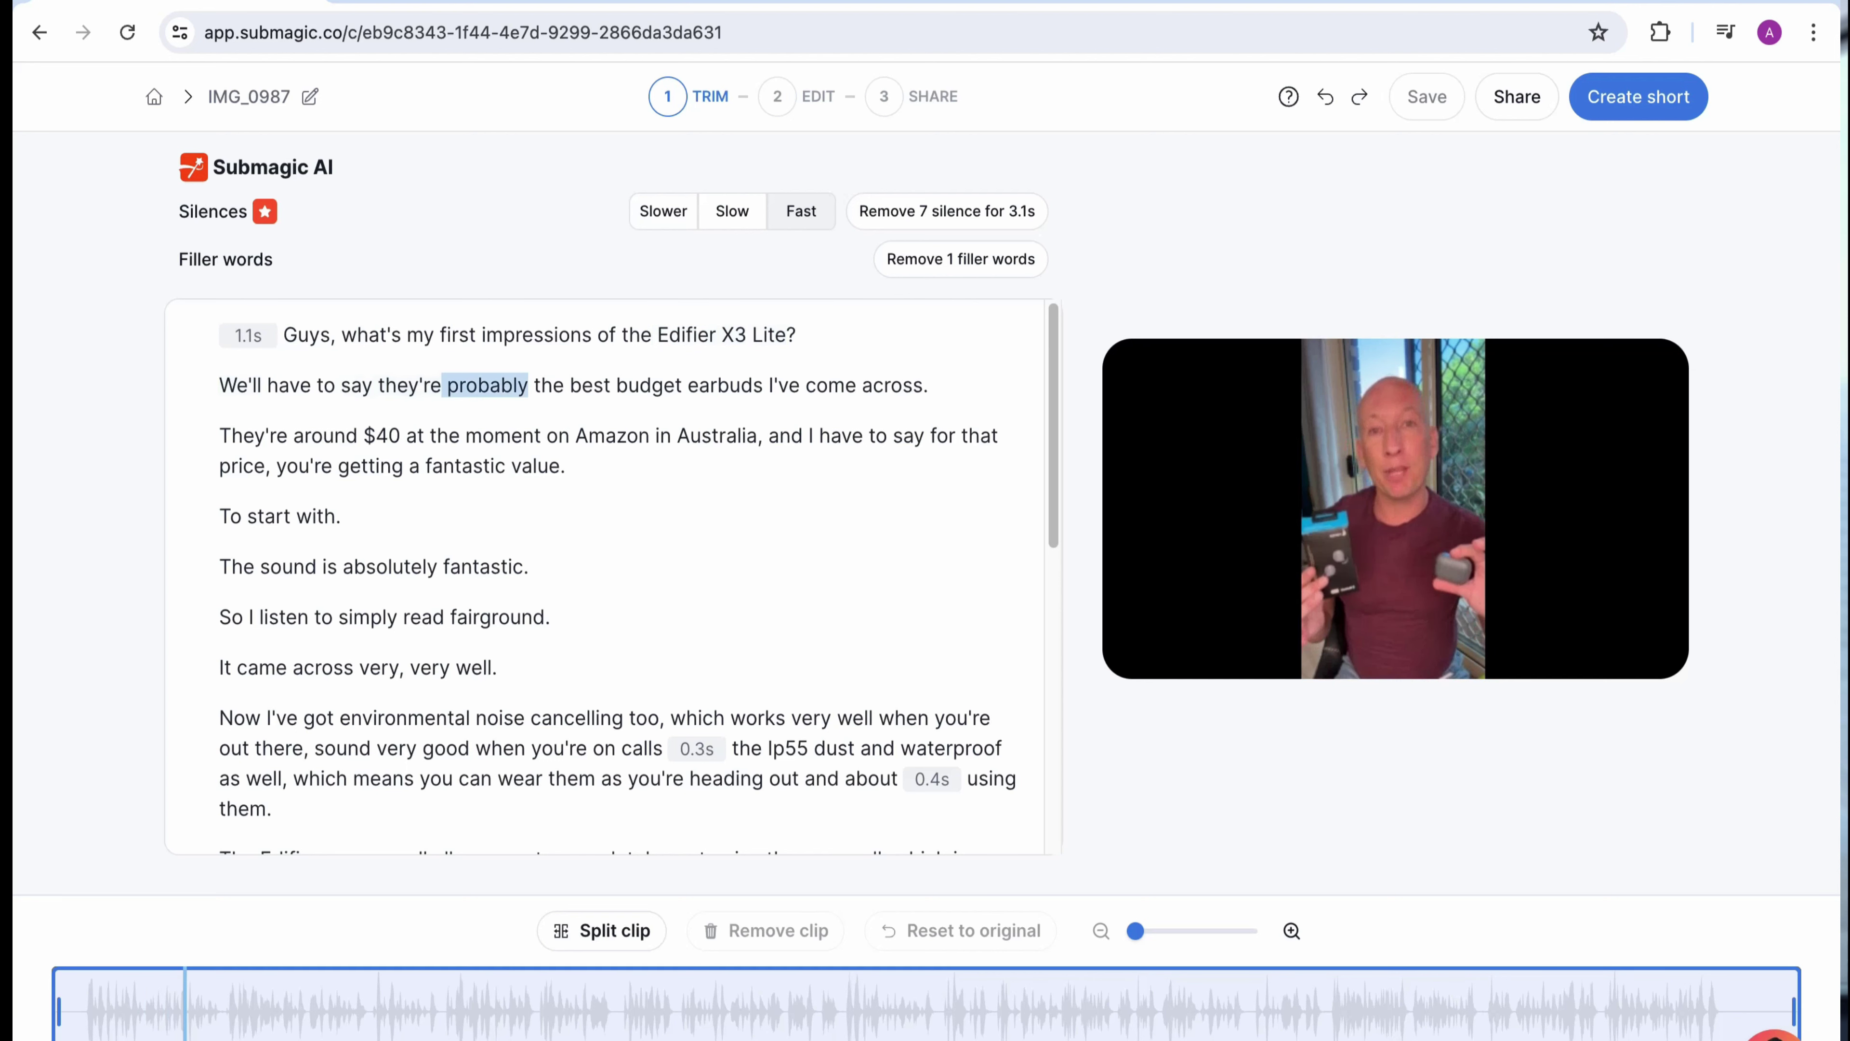
key(space)
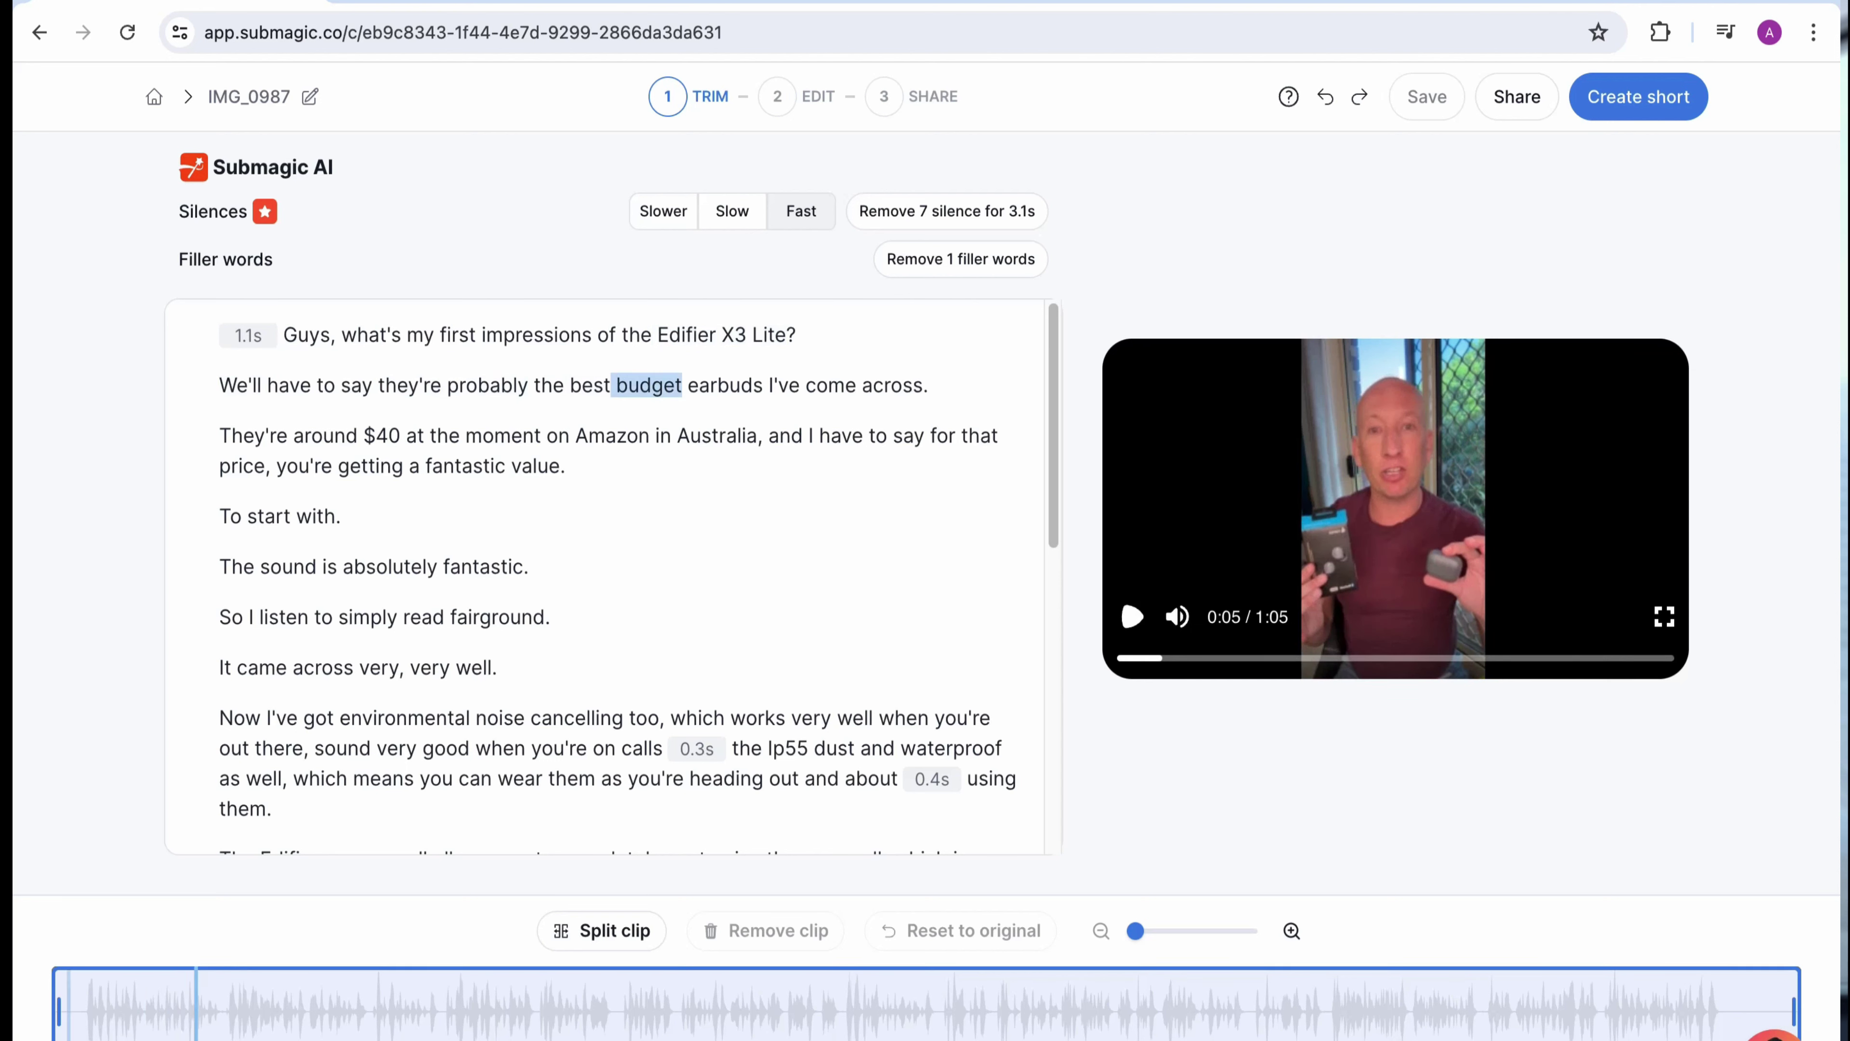
drag(59, 1011, 87, 1011)
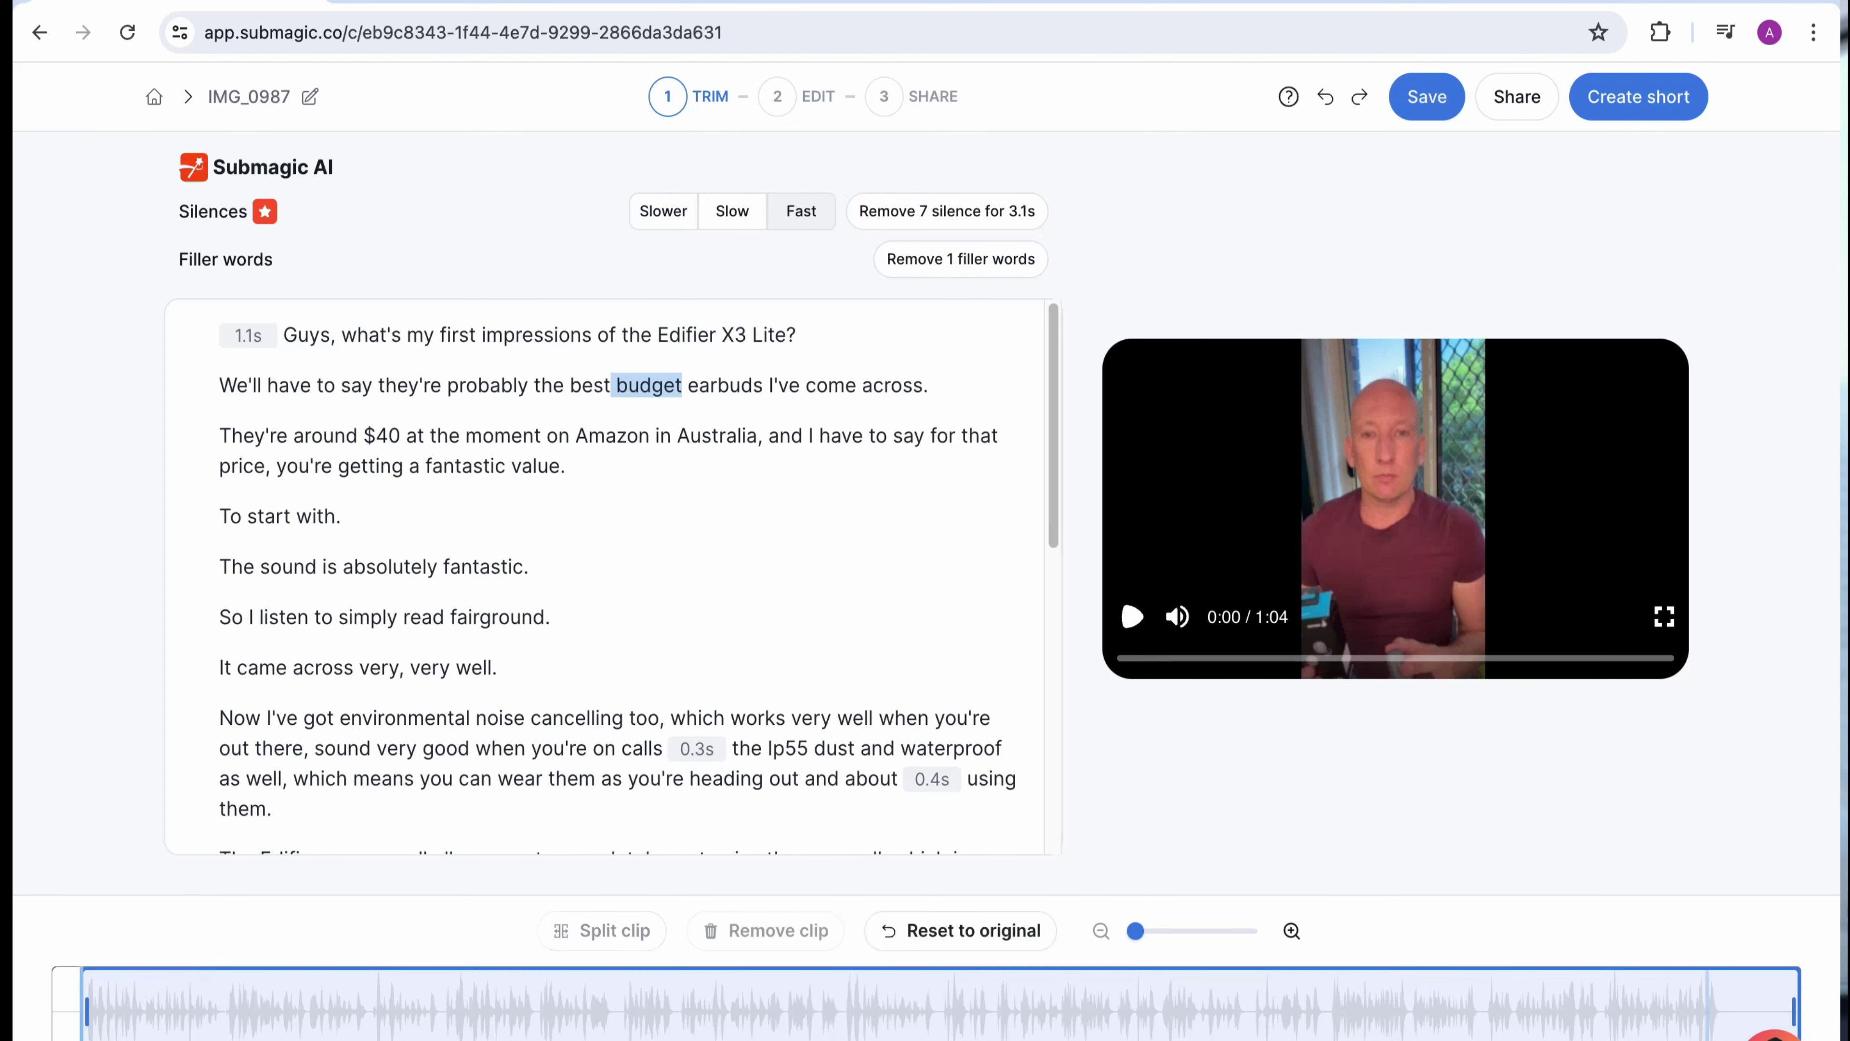
drag(1793, 1009, 1725, 1009)
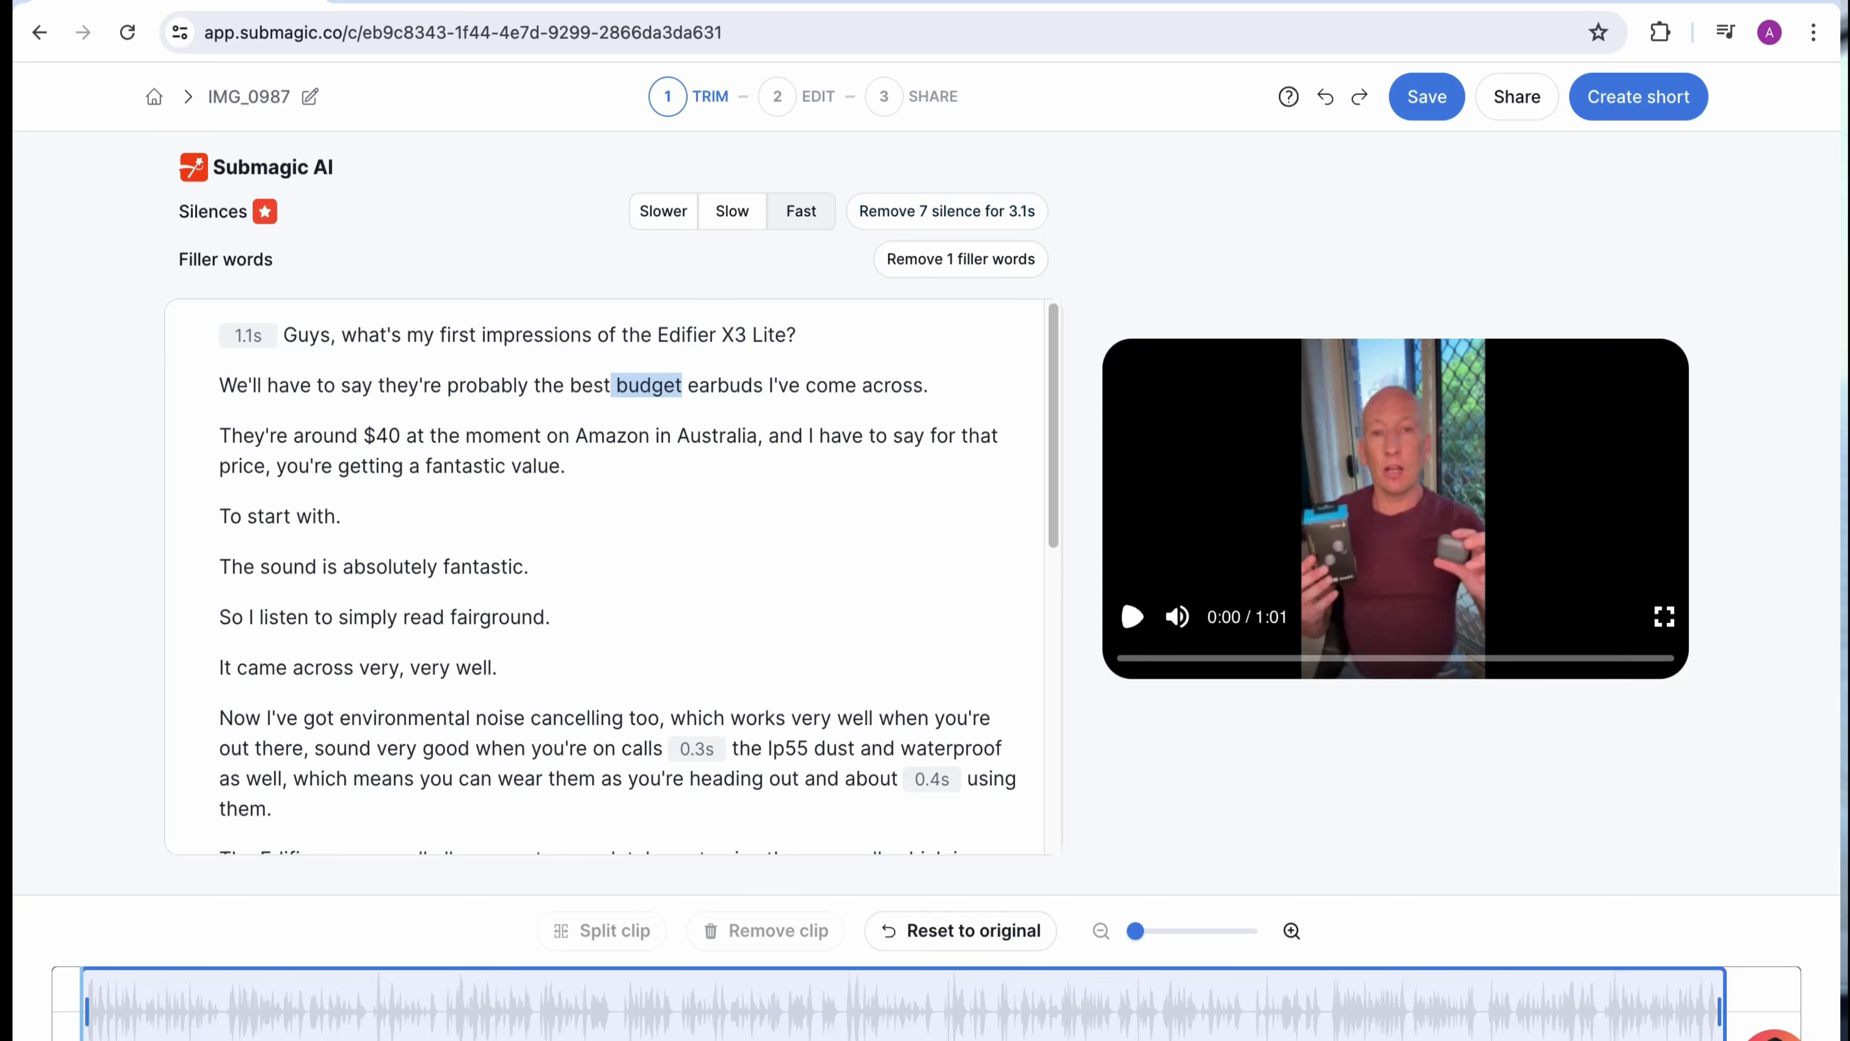
scroll(605, 511, down, 5)
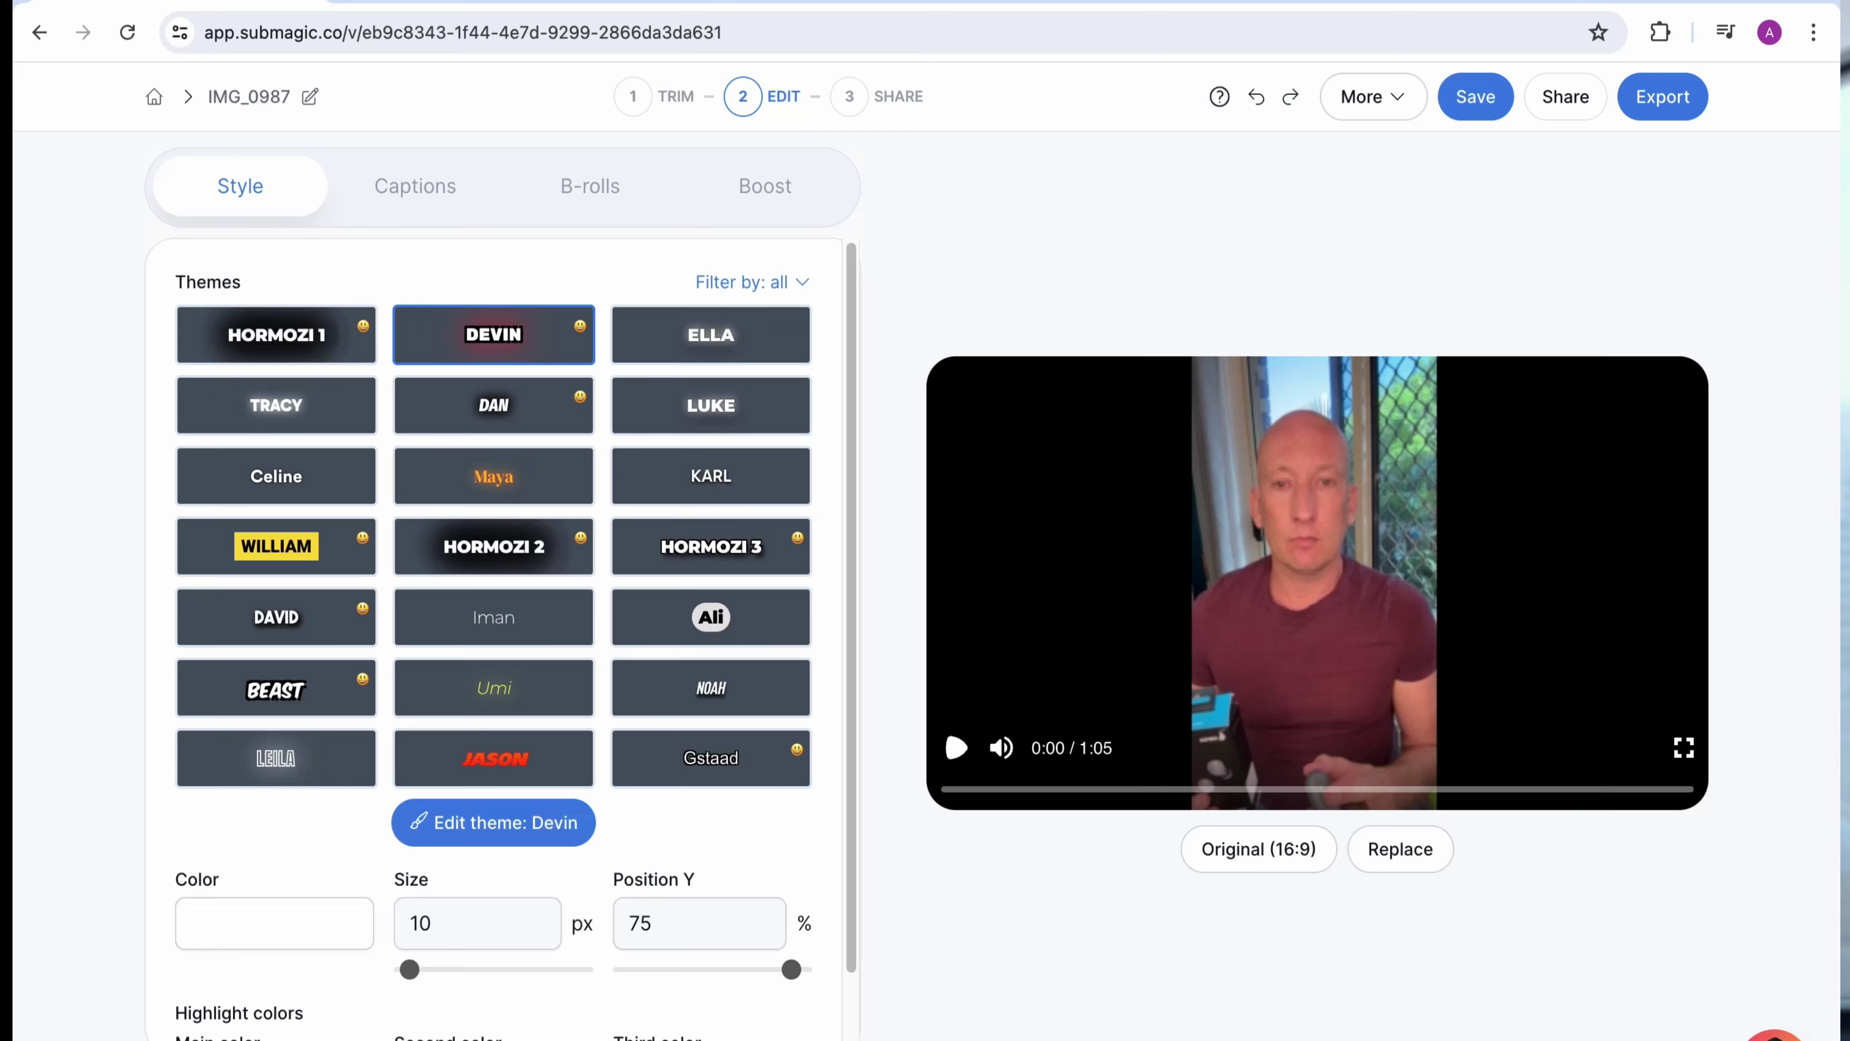
Preview the captioned video and set its aspect ratio to Grand Portrait (9:16).
key(space)
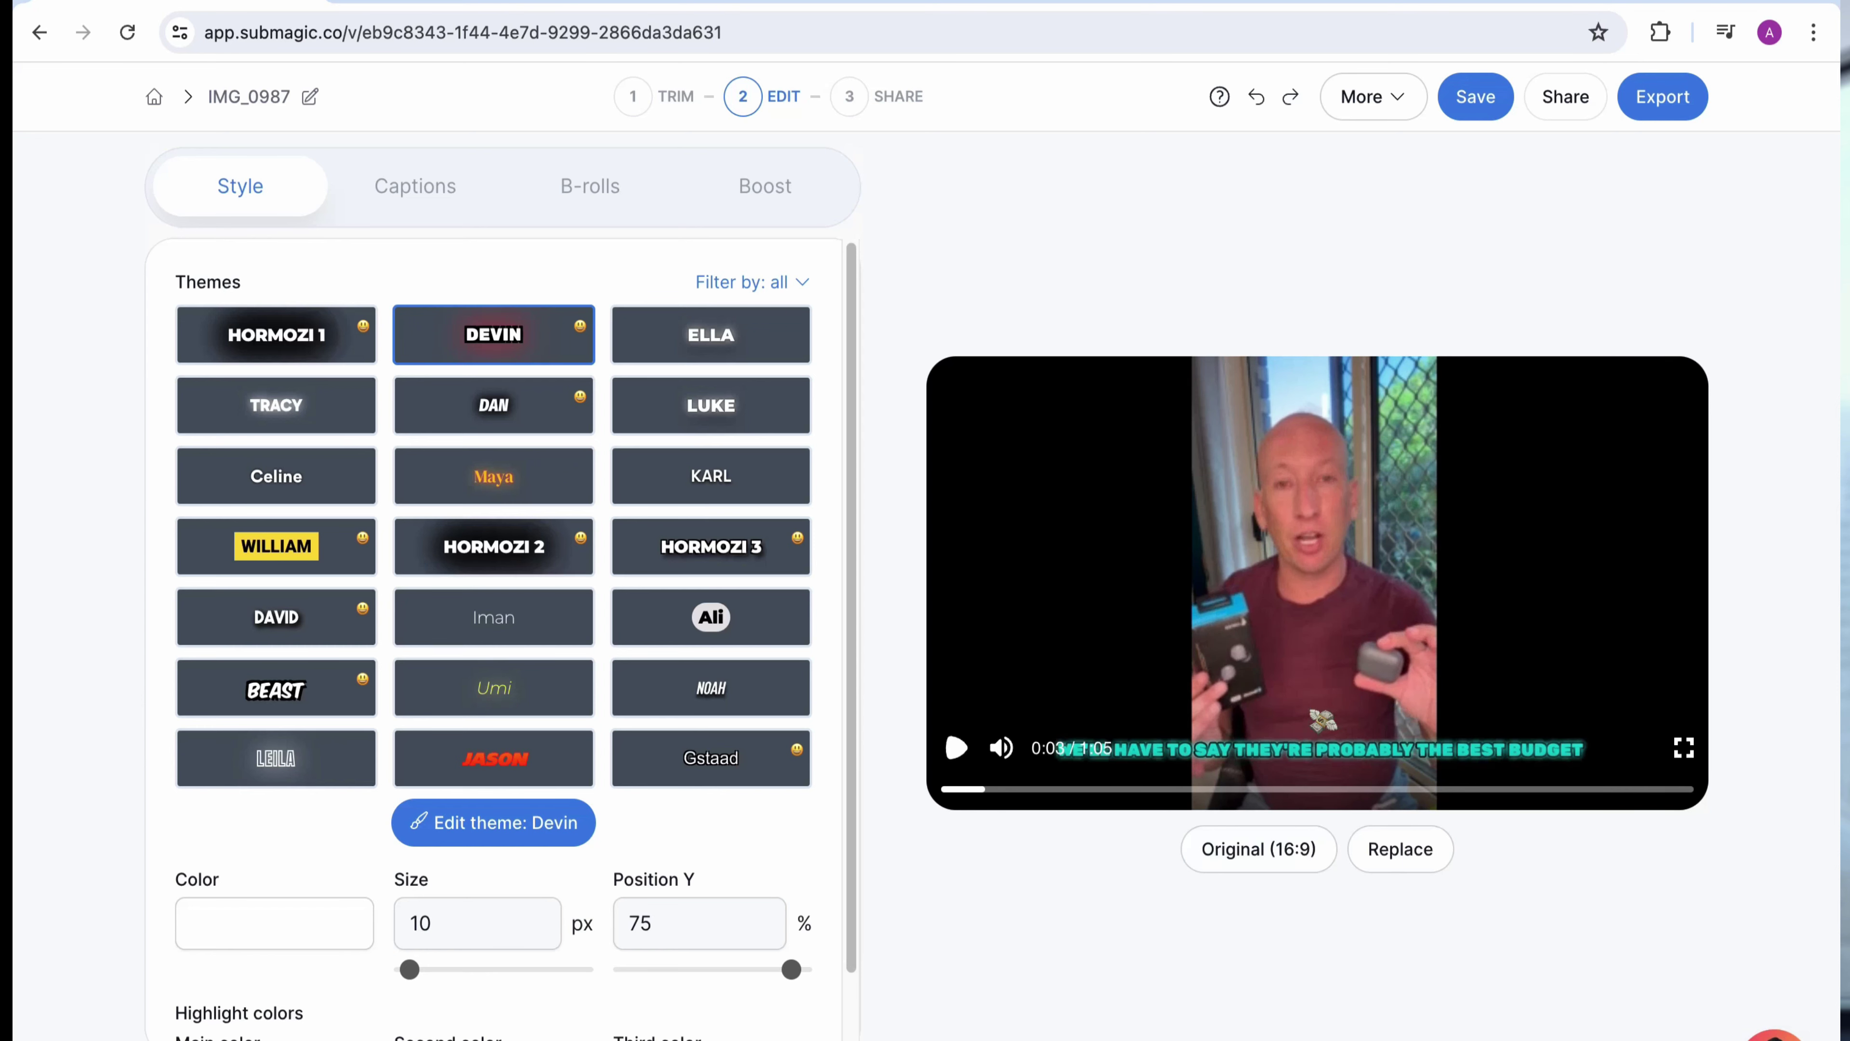
click(1258, 849)
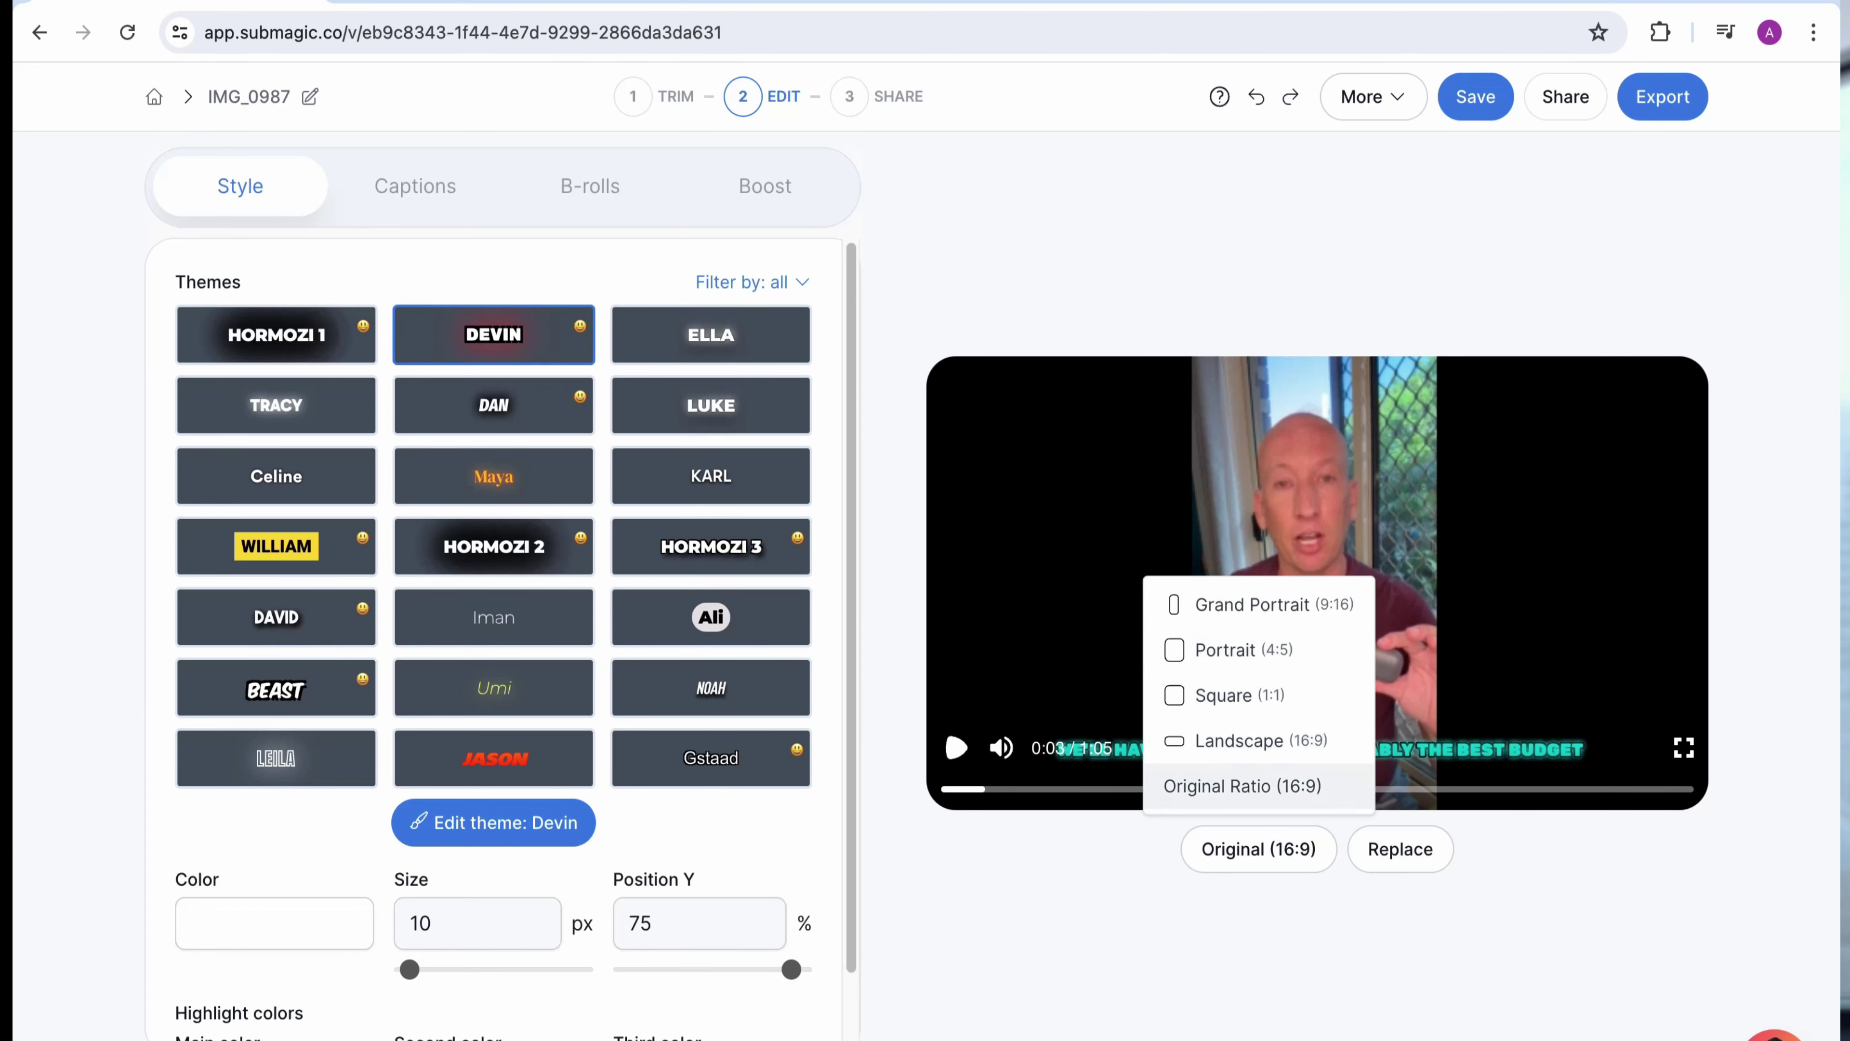
click(1253, 605)
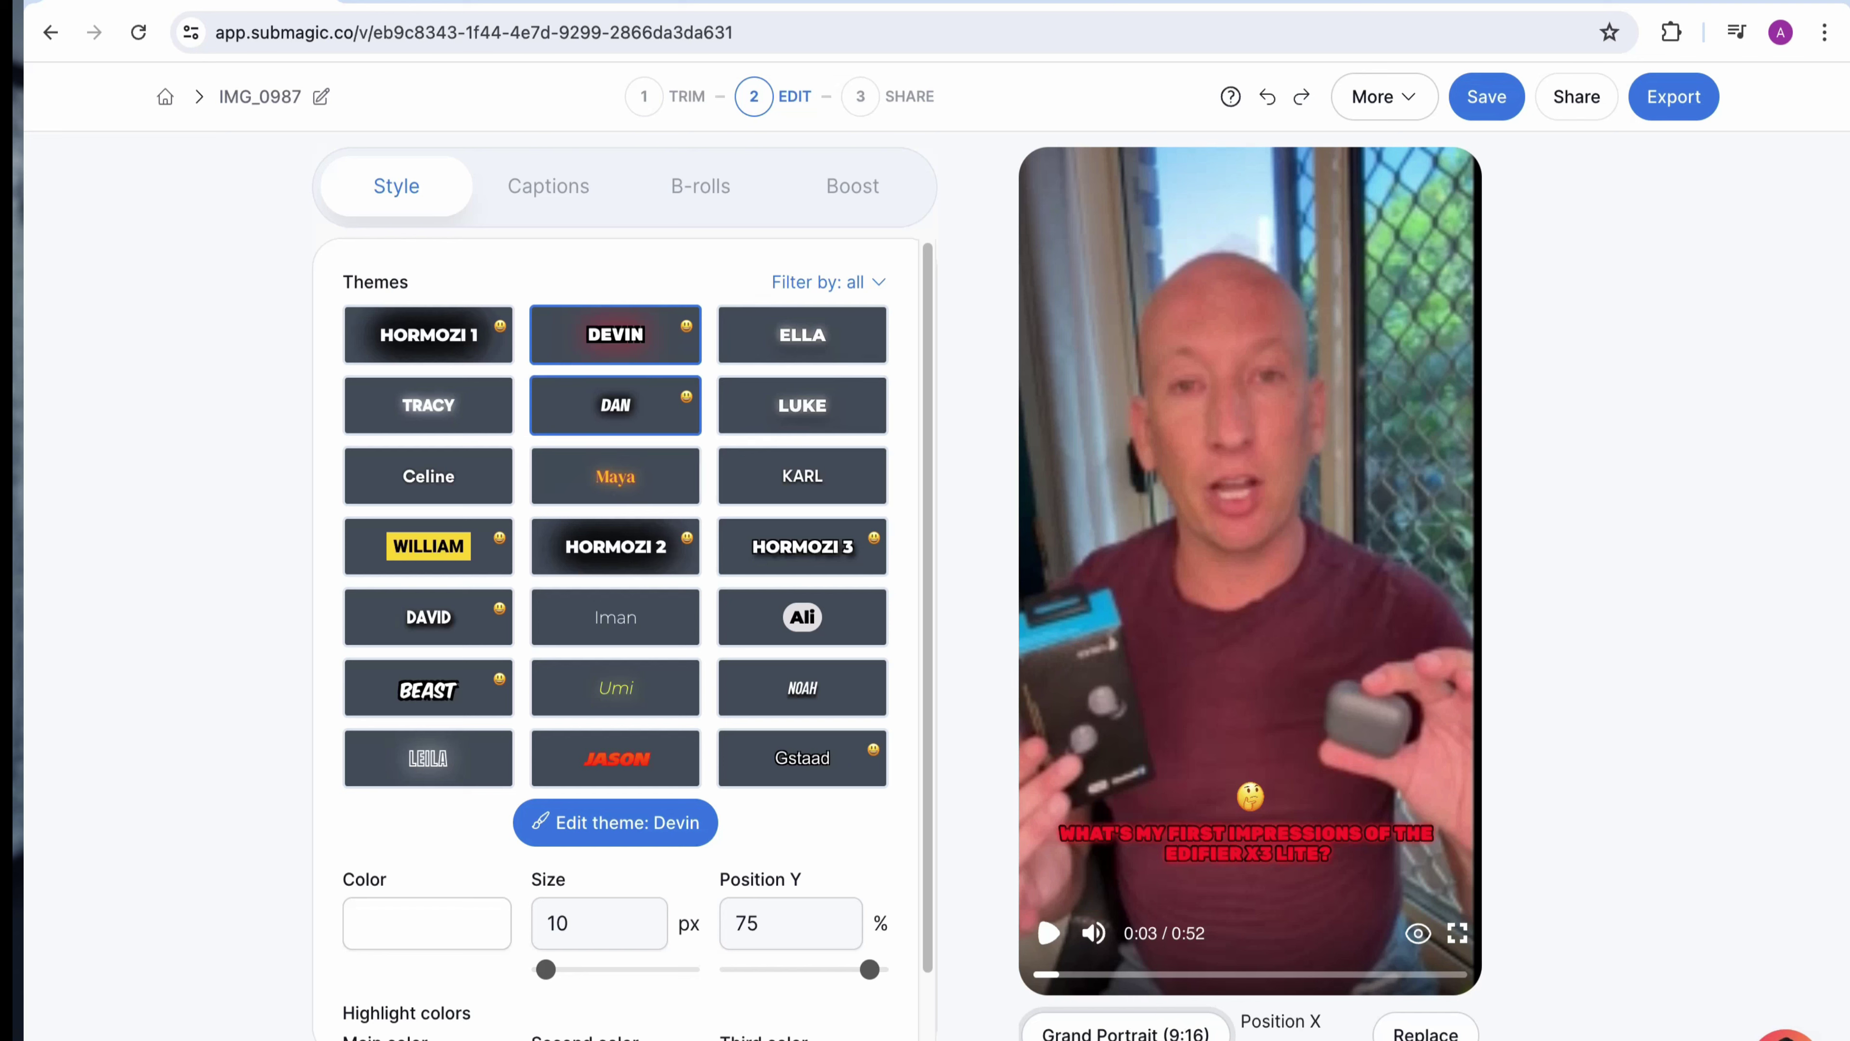
Apply the Dan caption theme and play a short stretch of the video to check it.
click(616, 405)
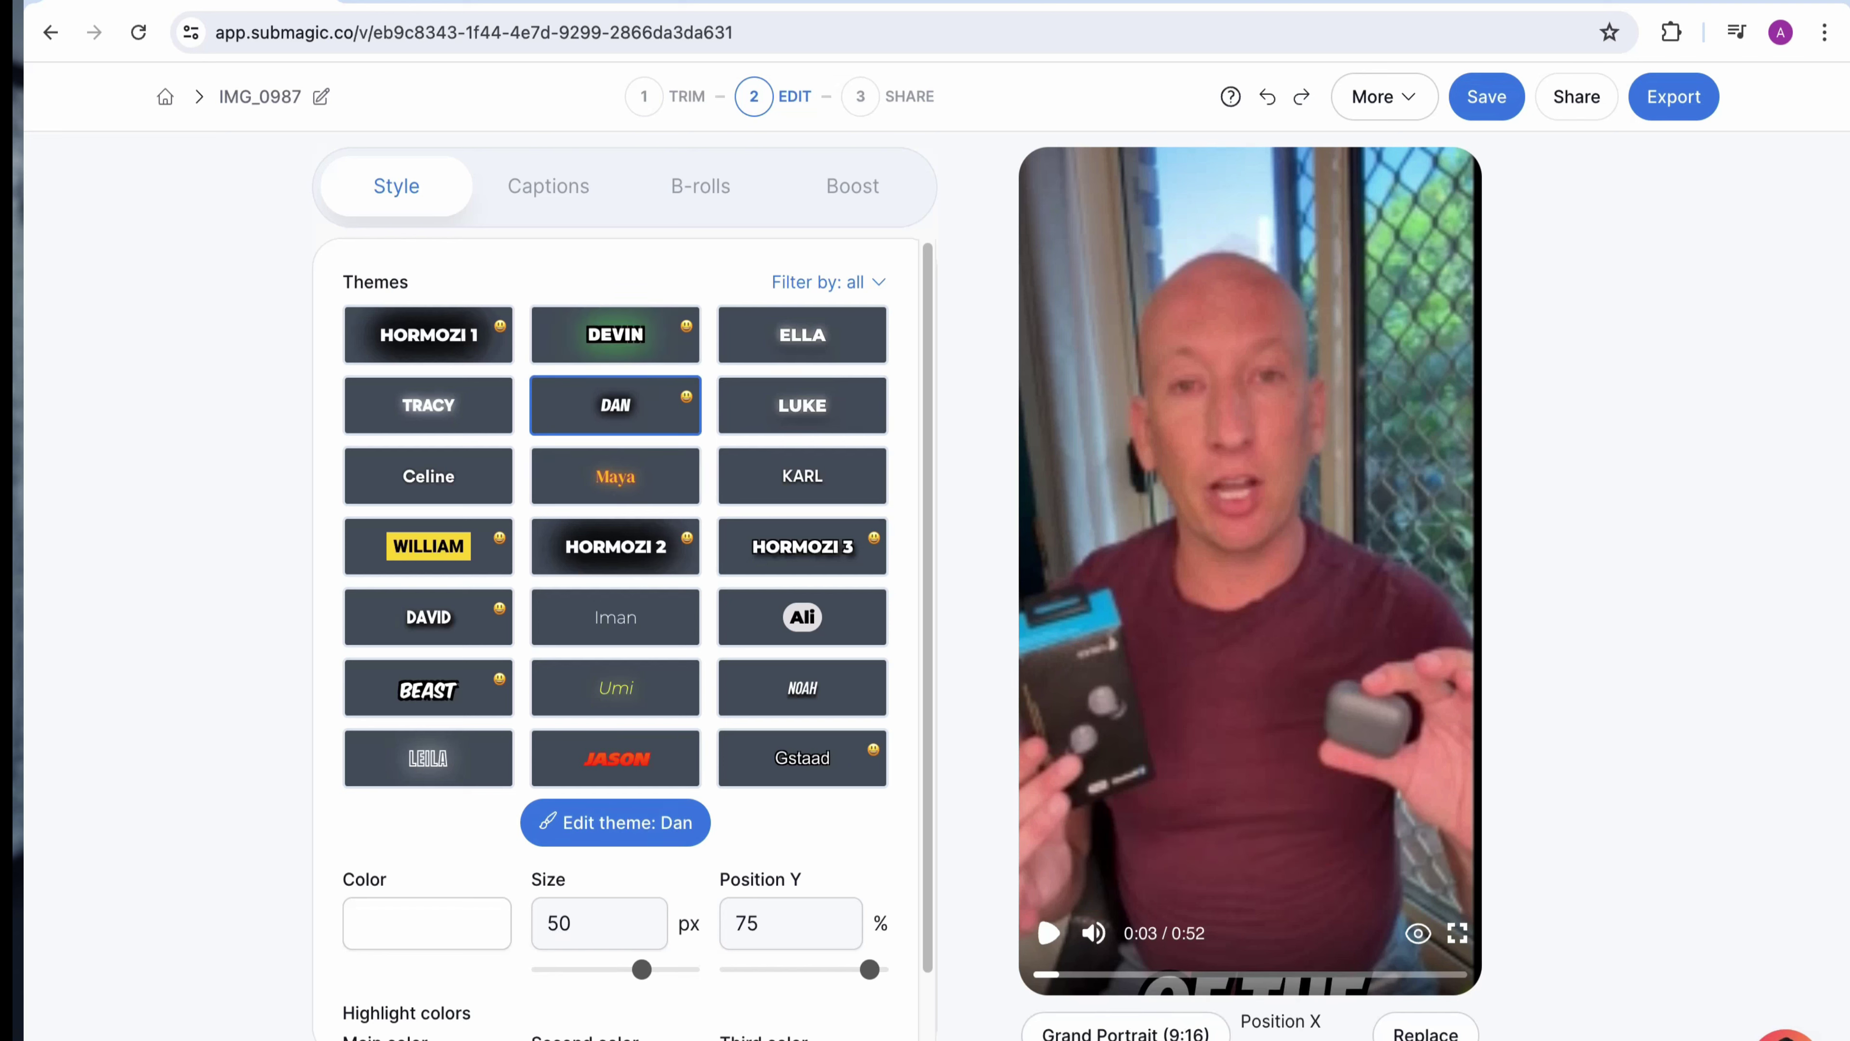
key(space)
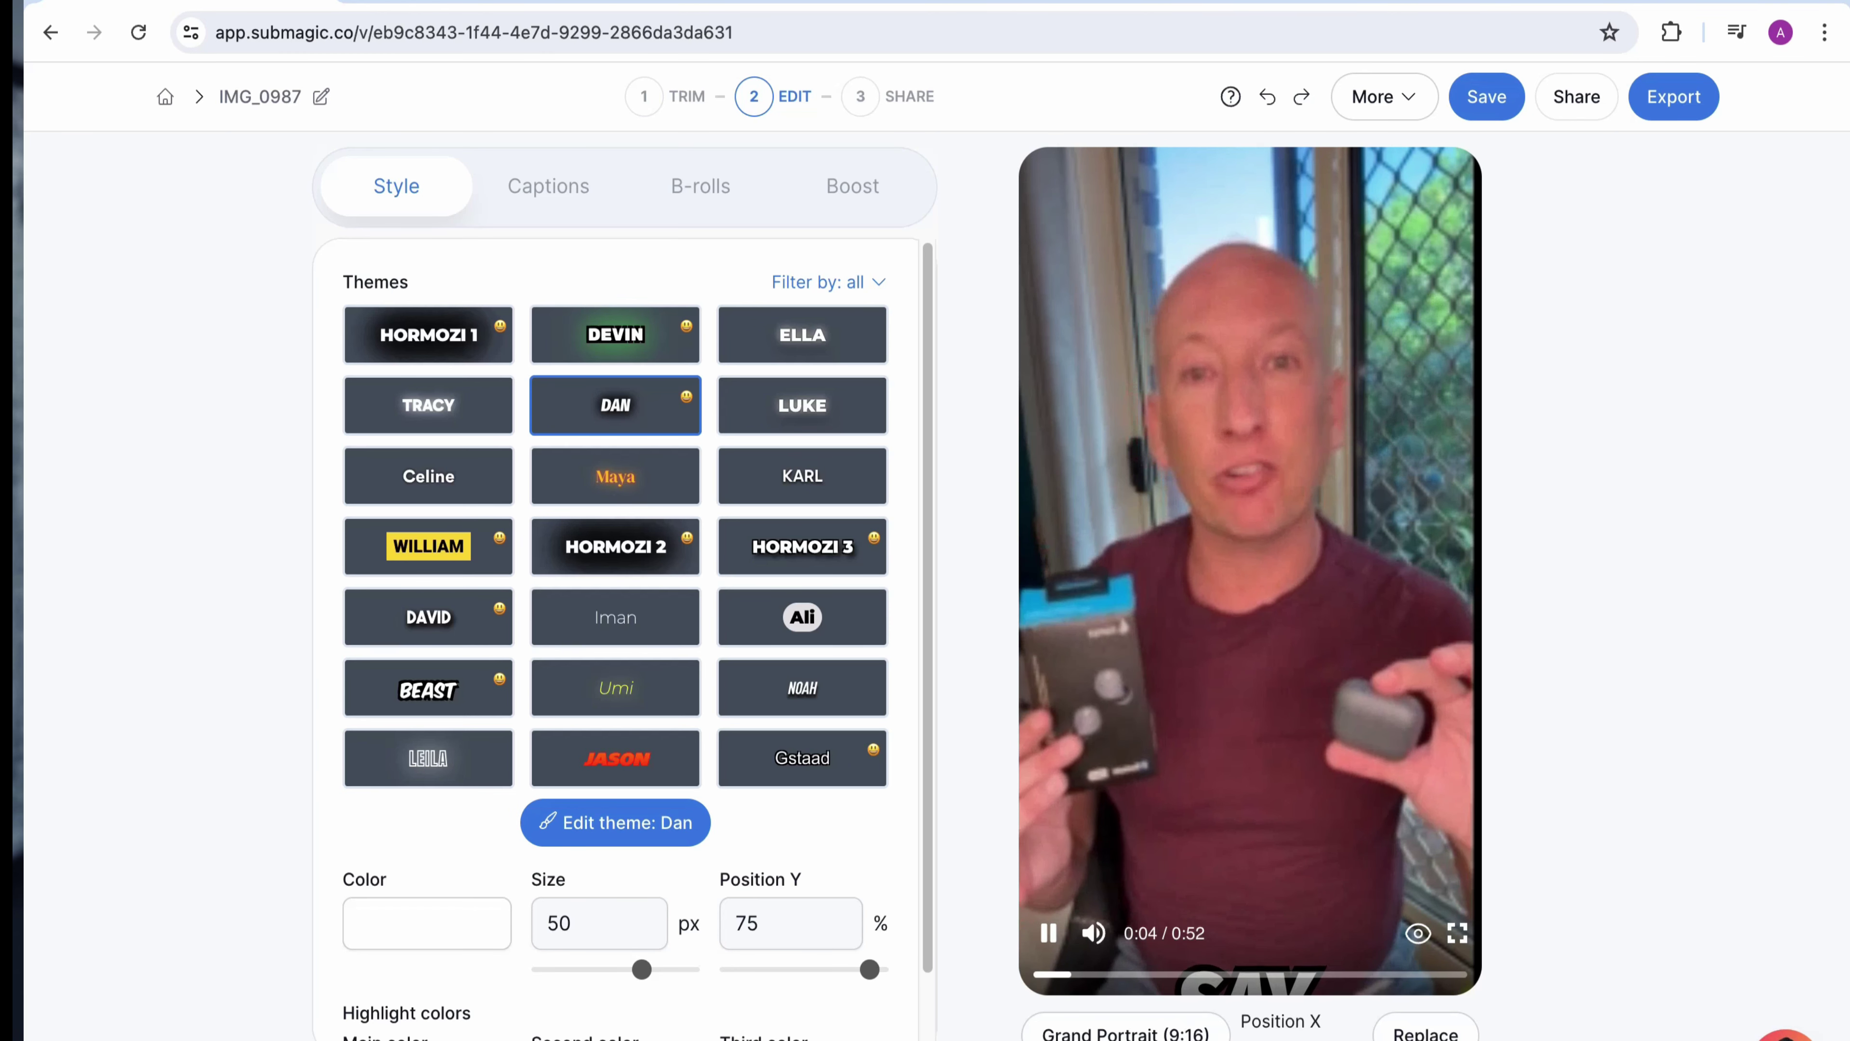
key(space)
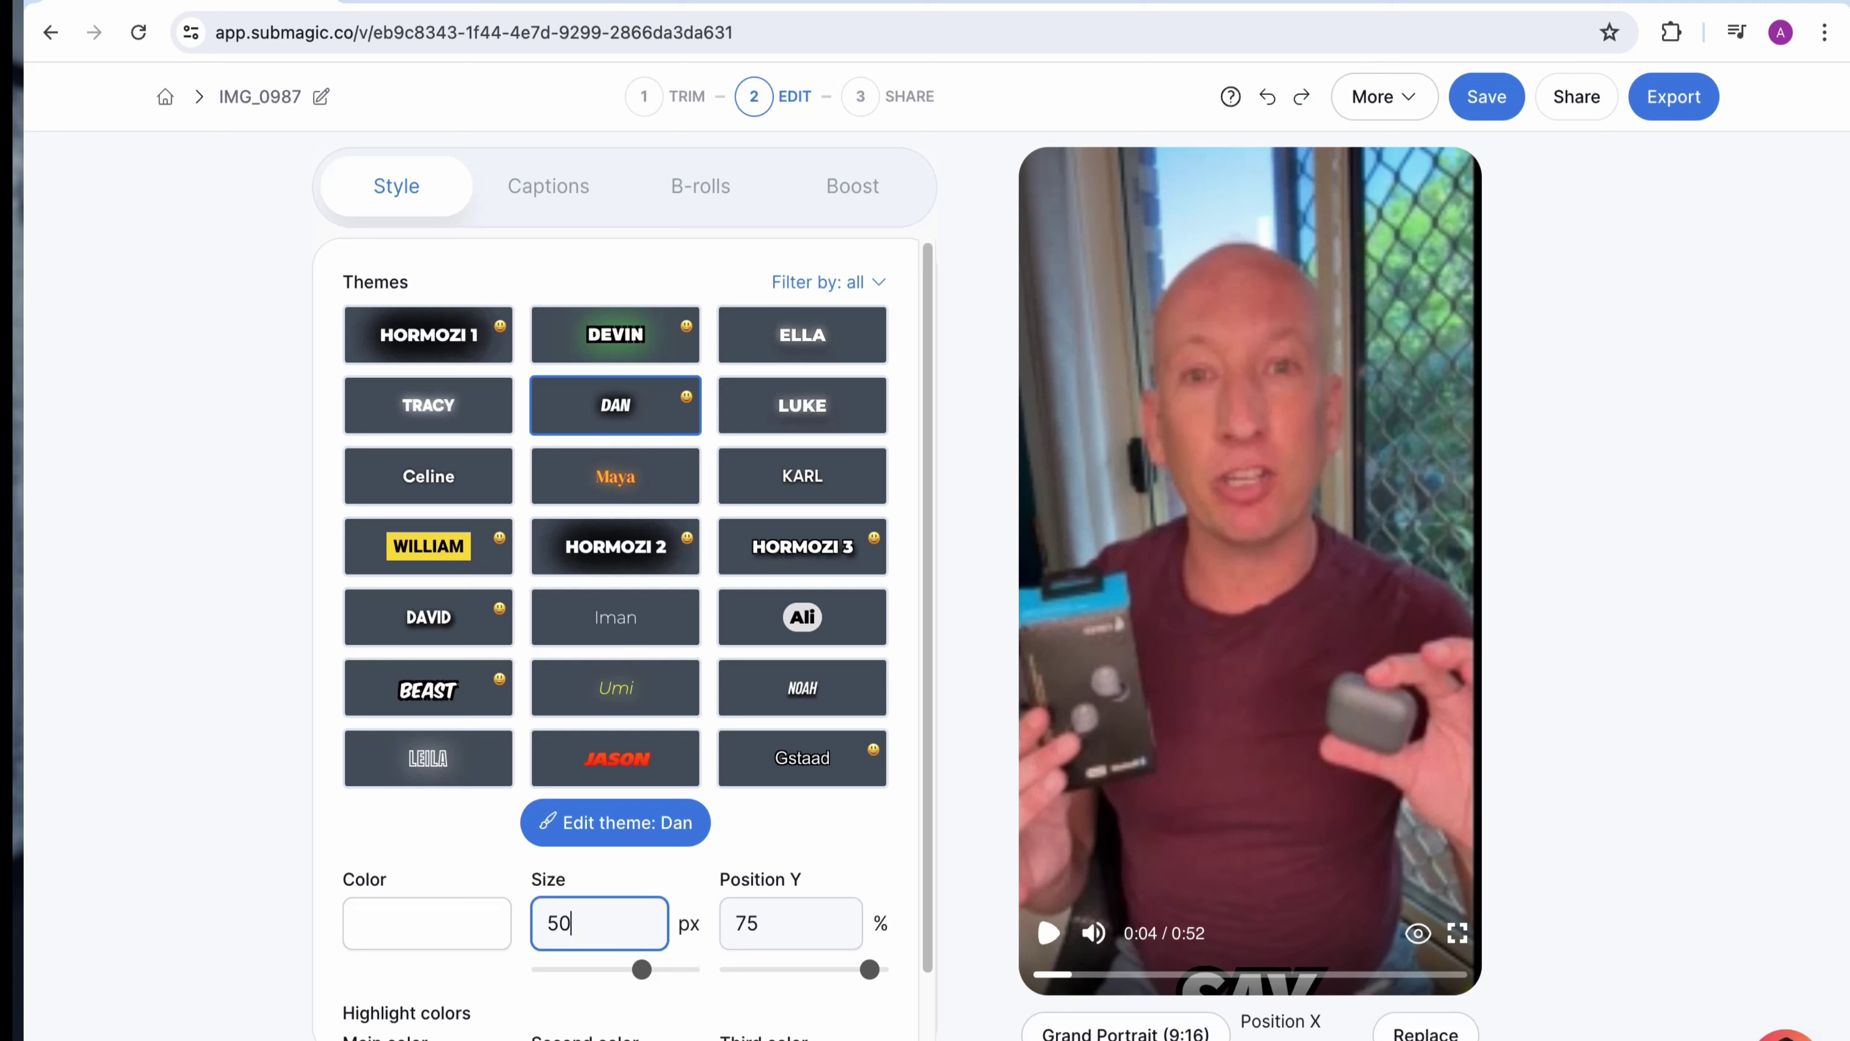
Try a caption size of 70 px for the Dan theme.
key(BackSpace)
key(BackSpace)
text(70)
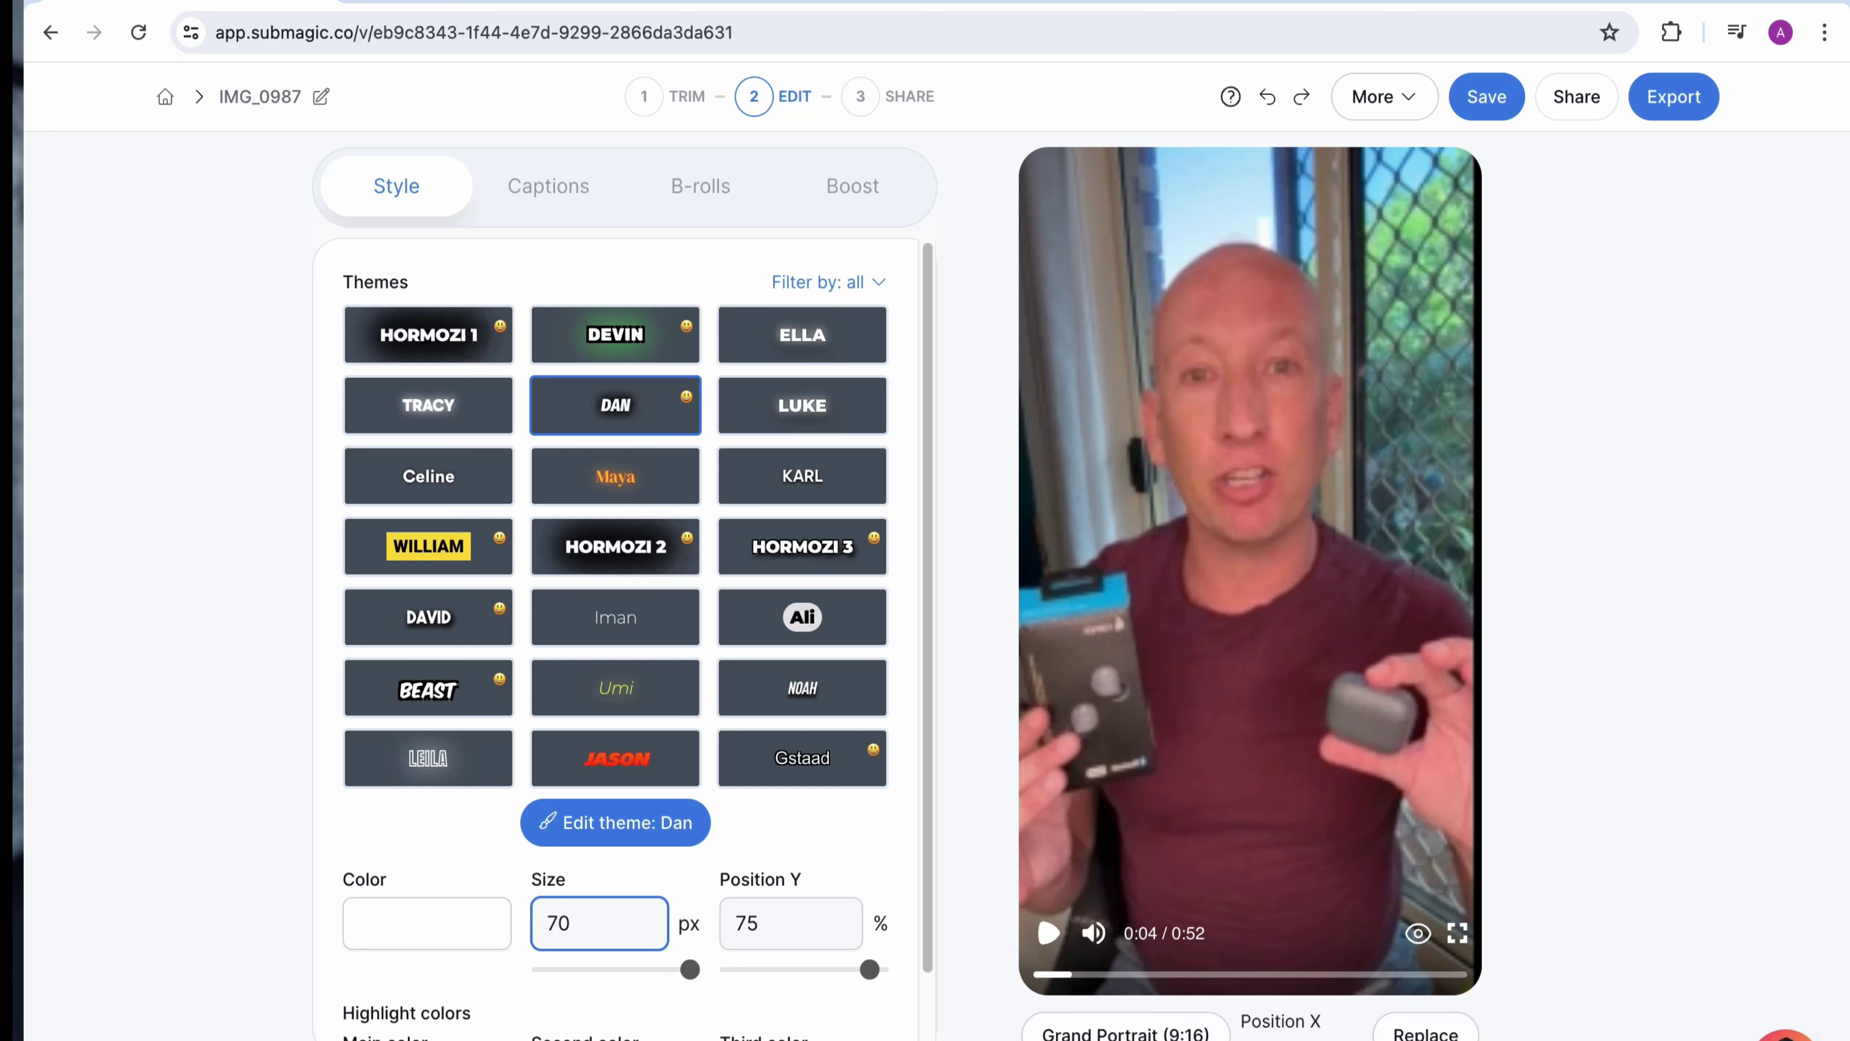
key(BackSpace)
key(BackSpace)
text(70)
Set the caption size to 23 px and preview the captions on the video.
drag(690, 969, 577, 969)
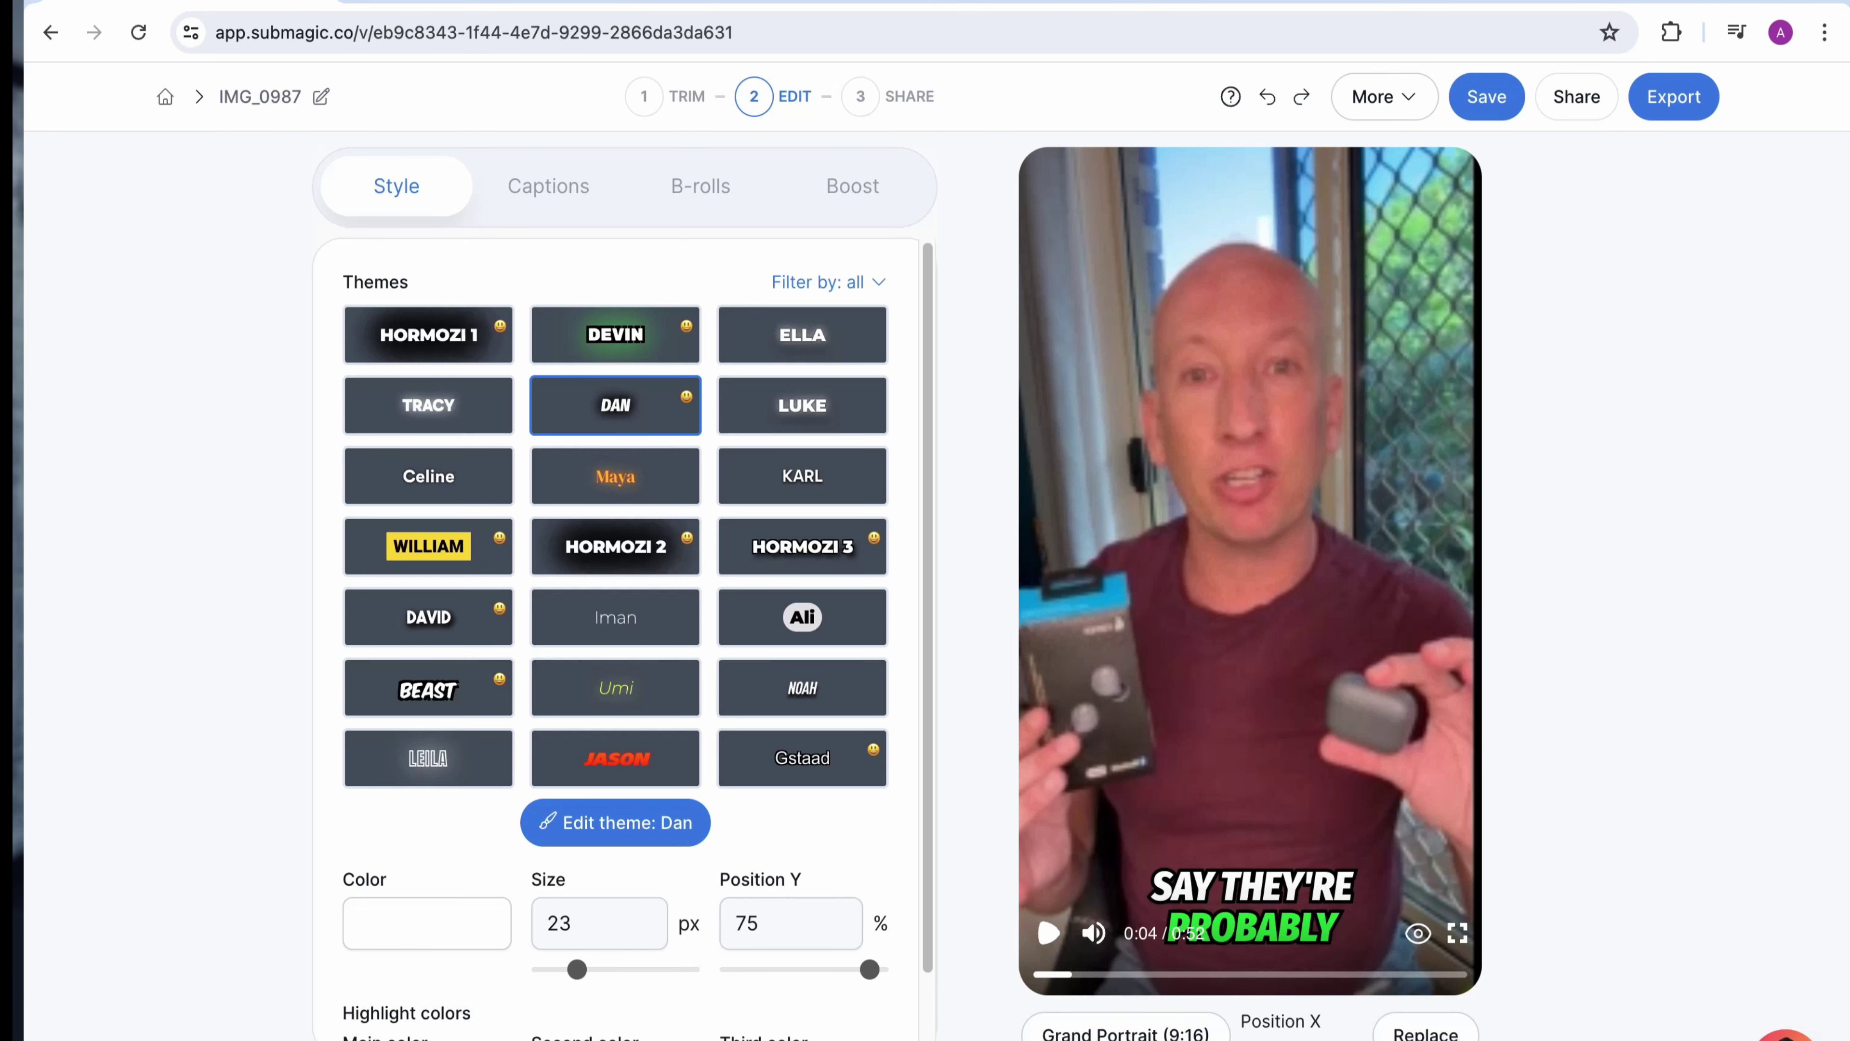
key(space)
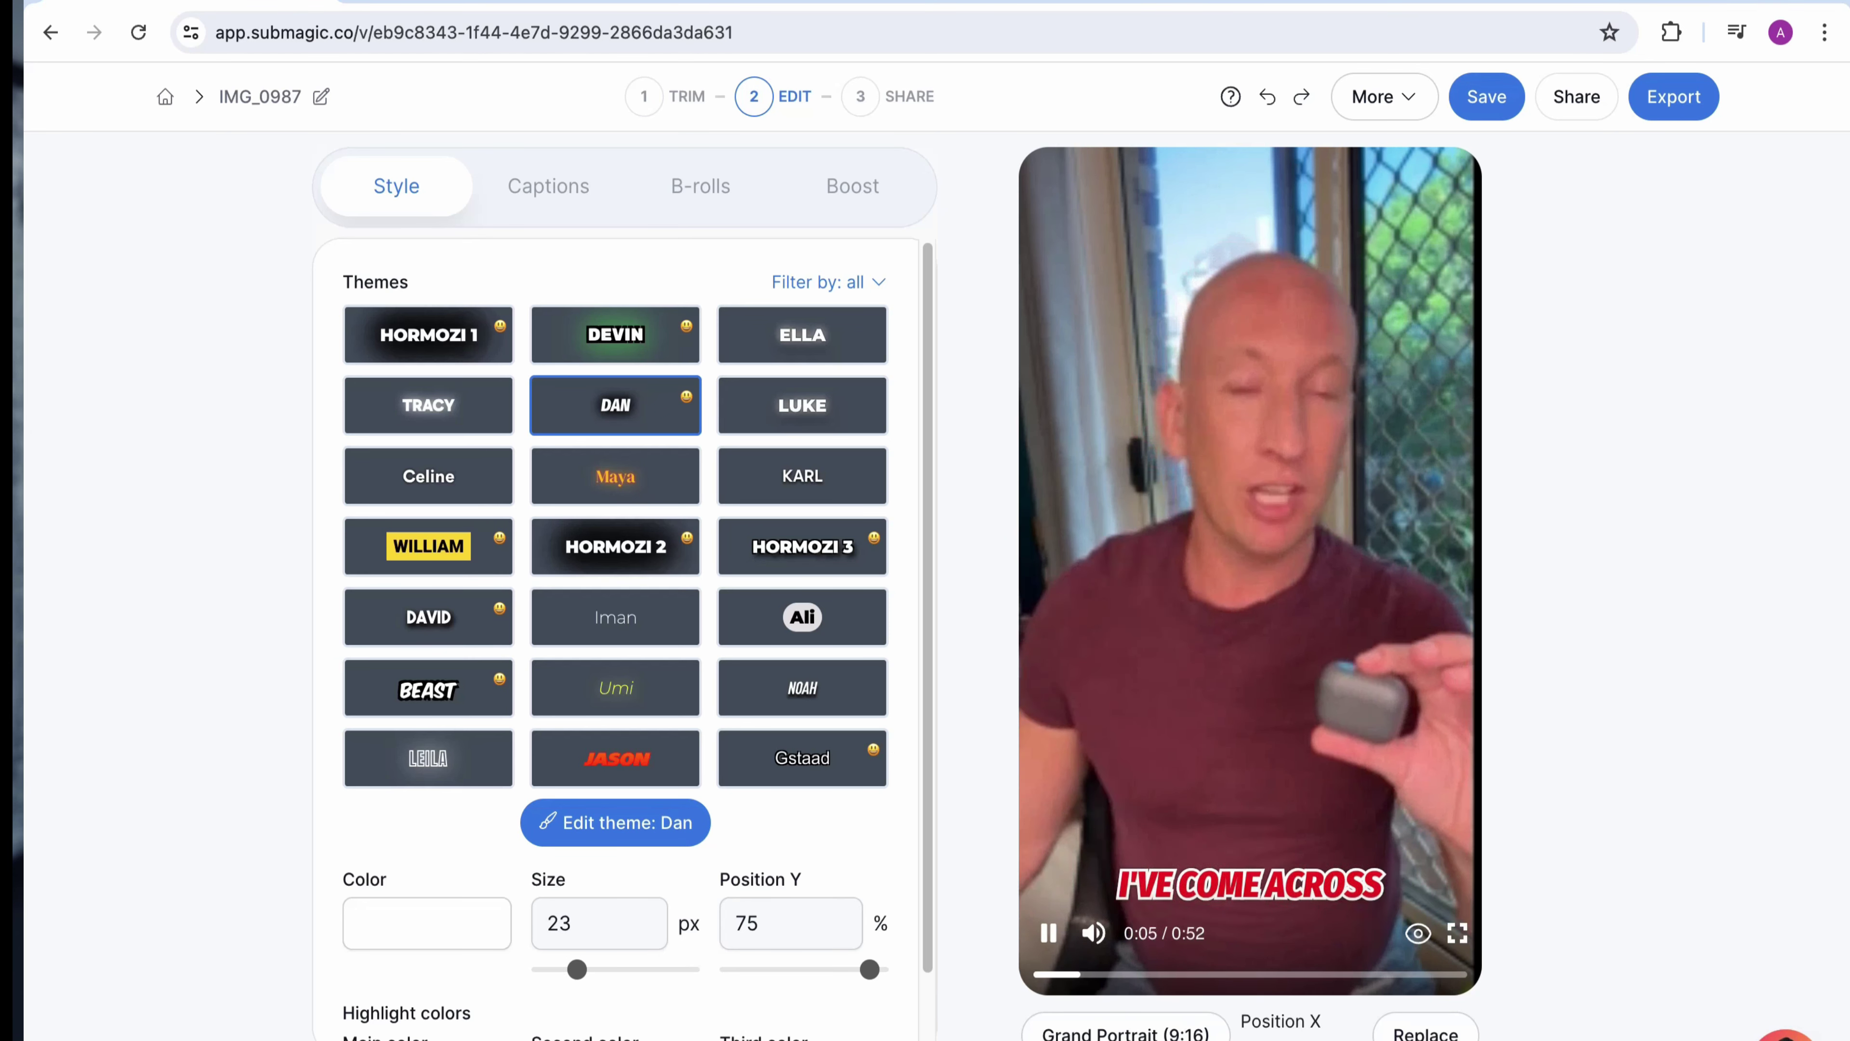
key(space)
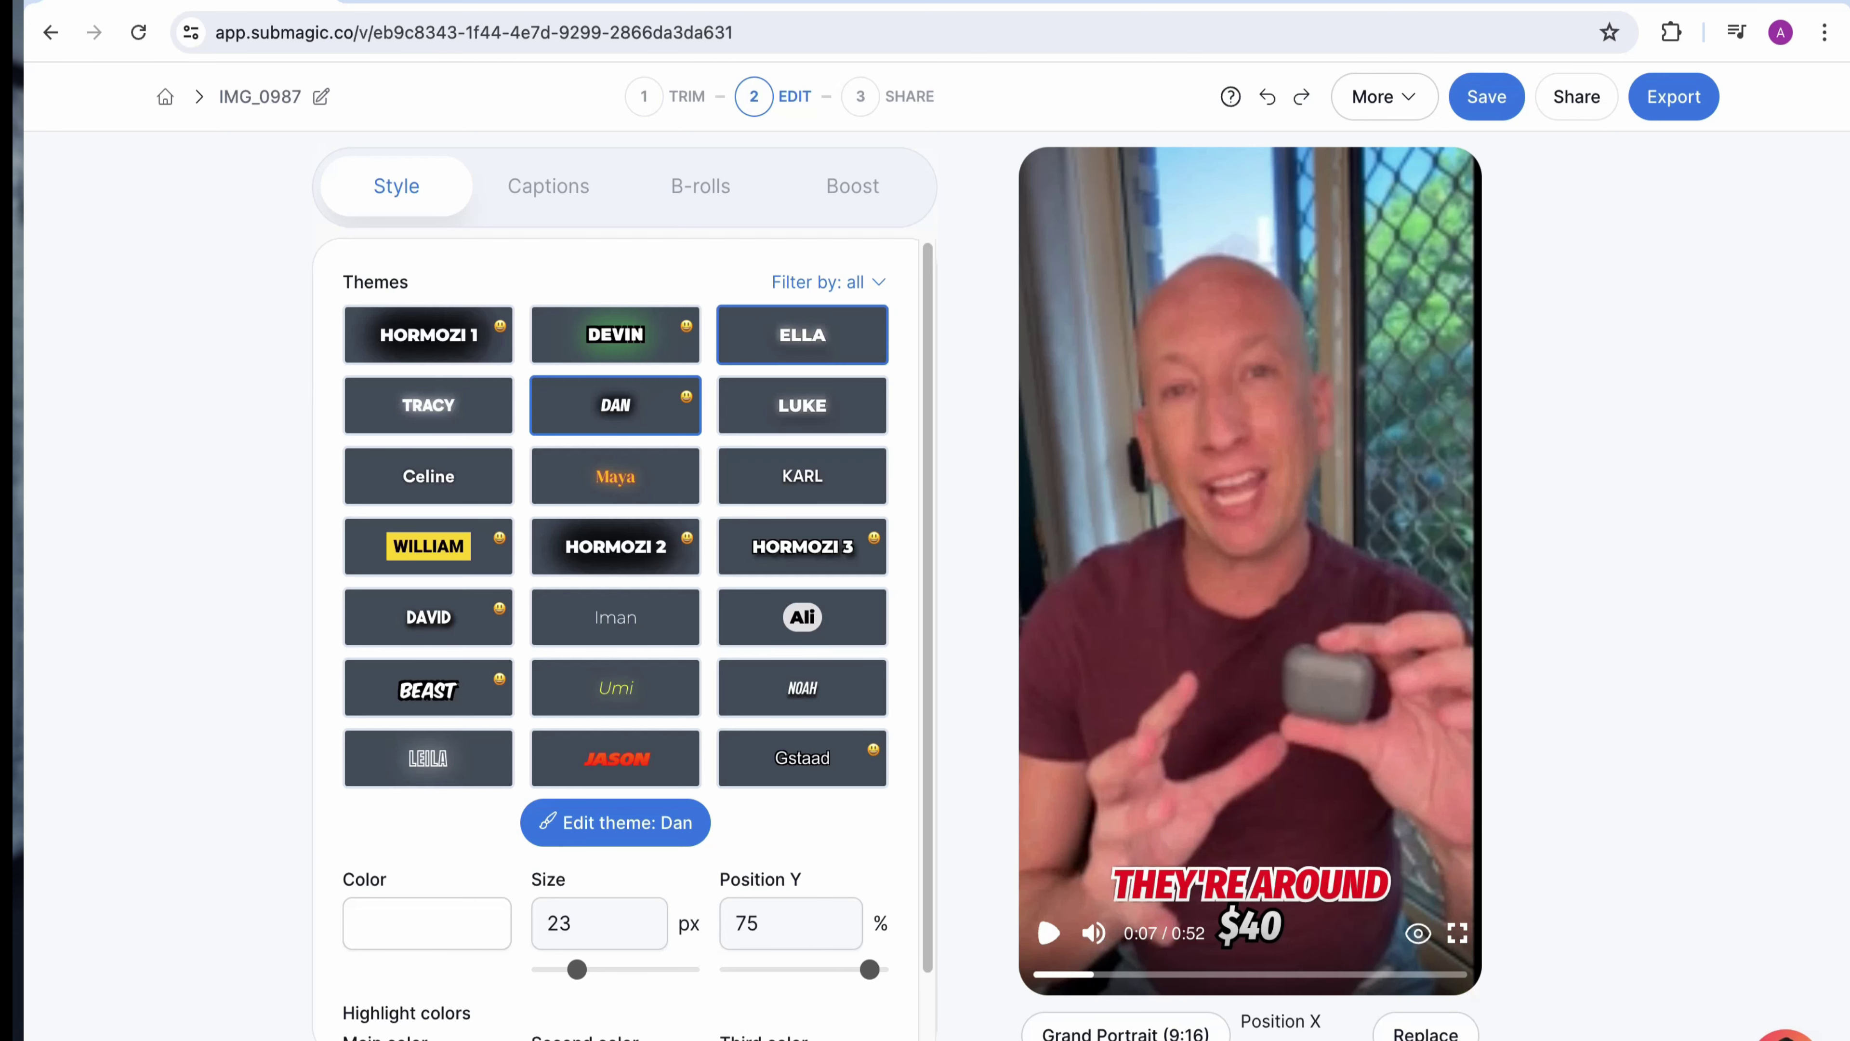
Generate Magic B-rolls for the video with the B-roll percentage at 50%.
click(548, 186)
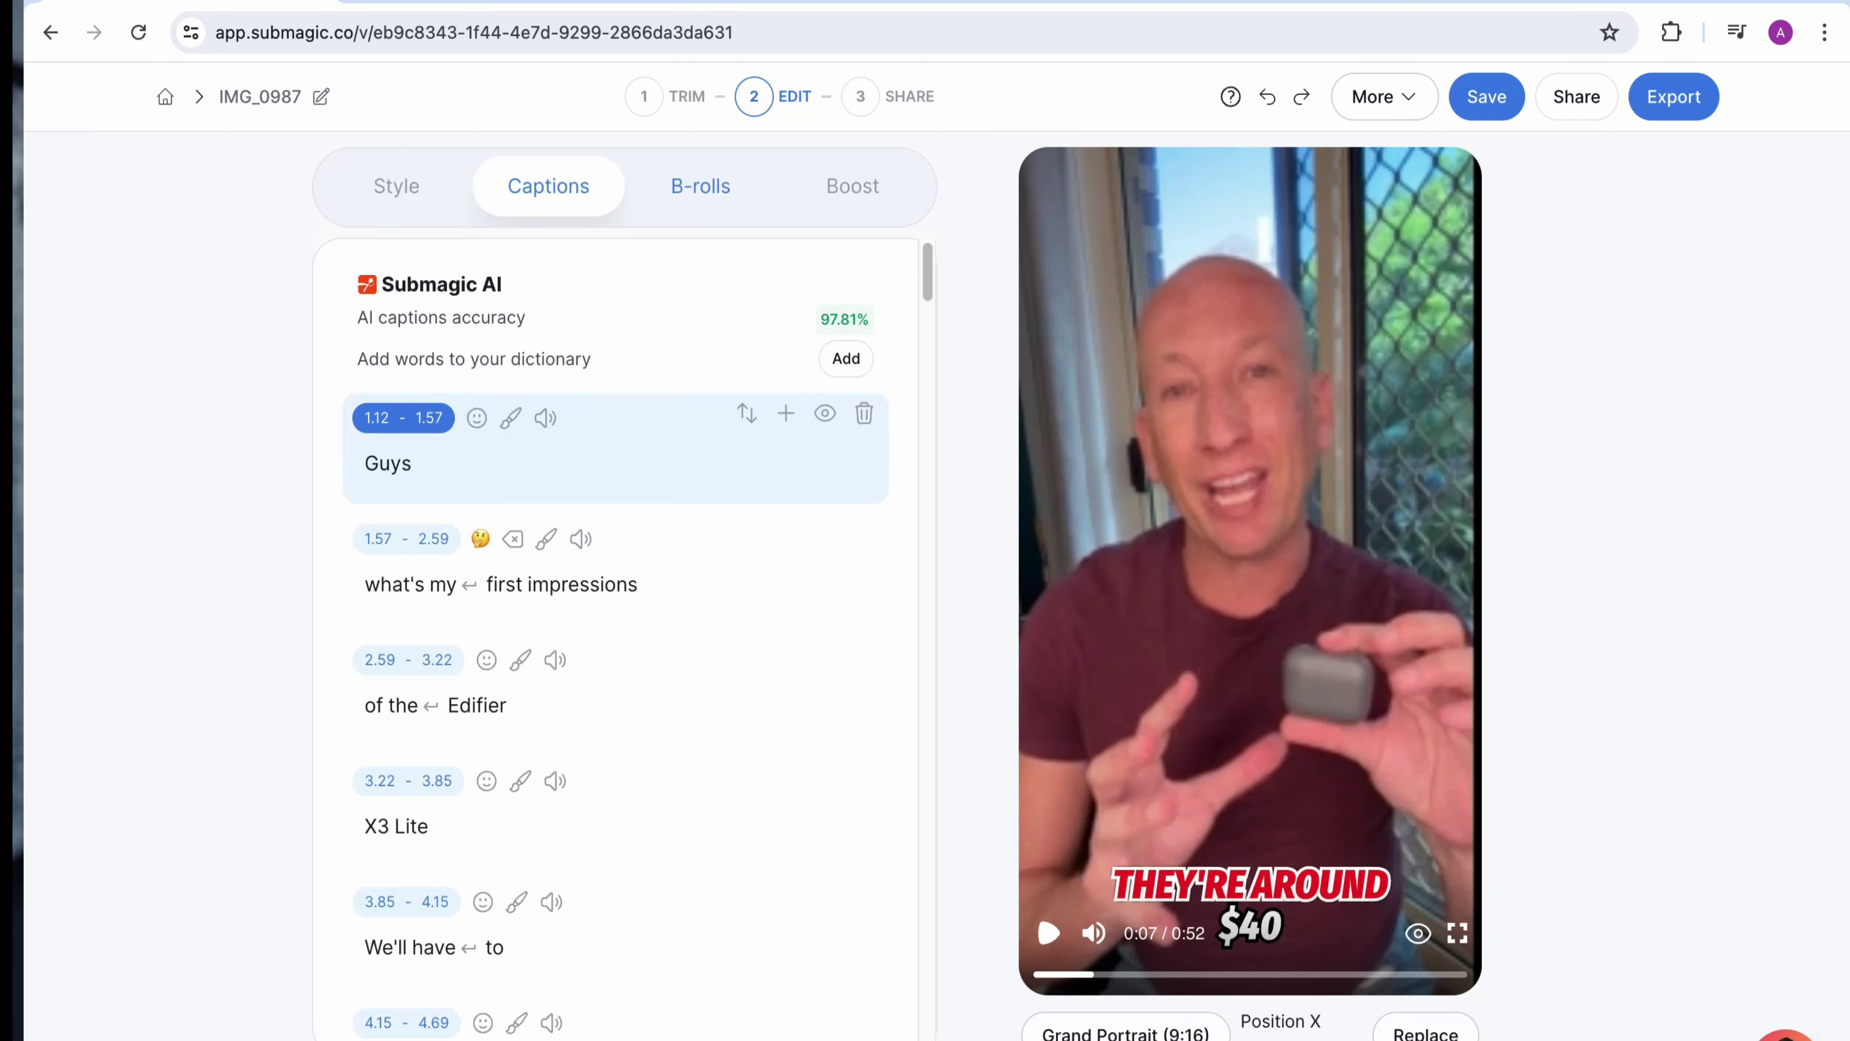
click(700, 186)
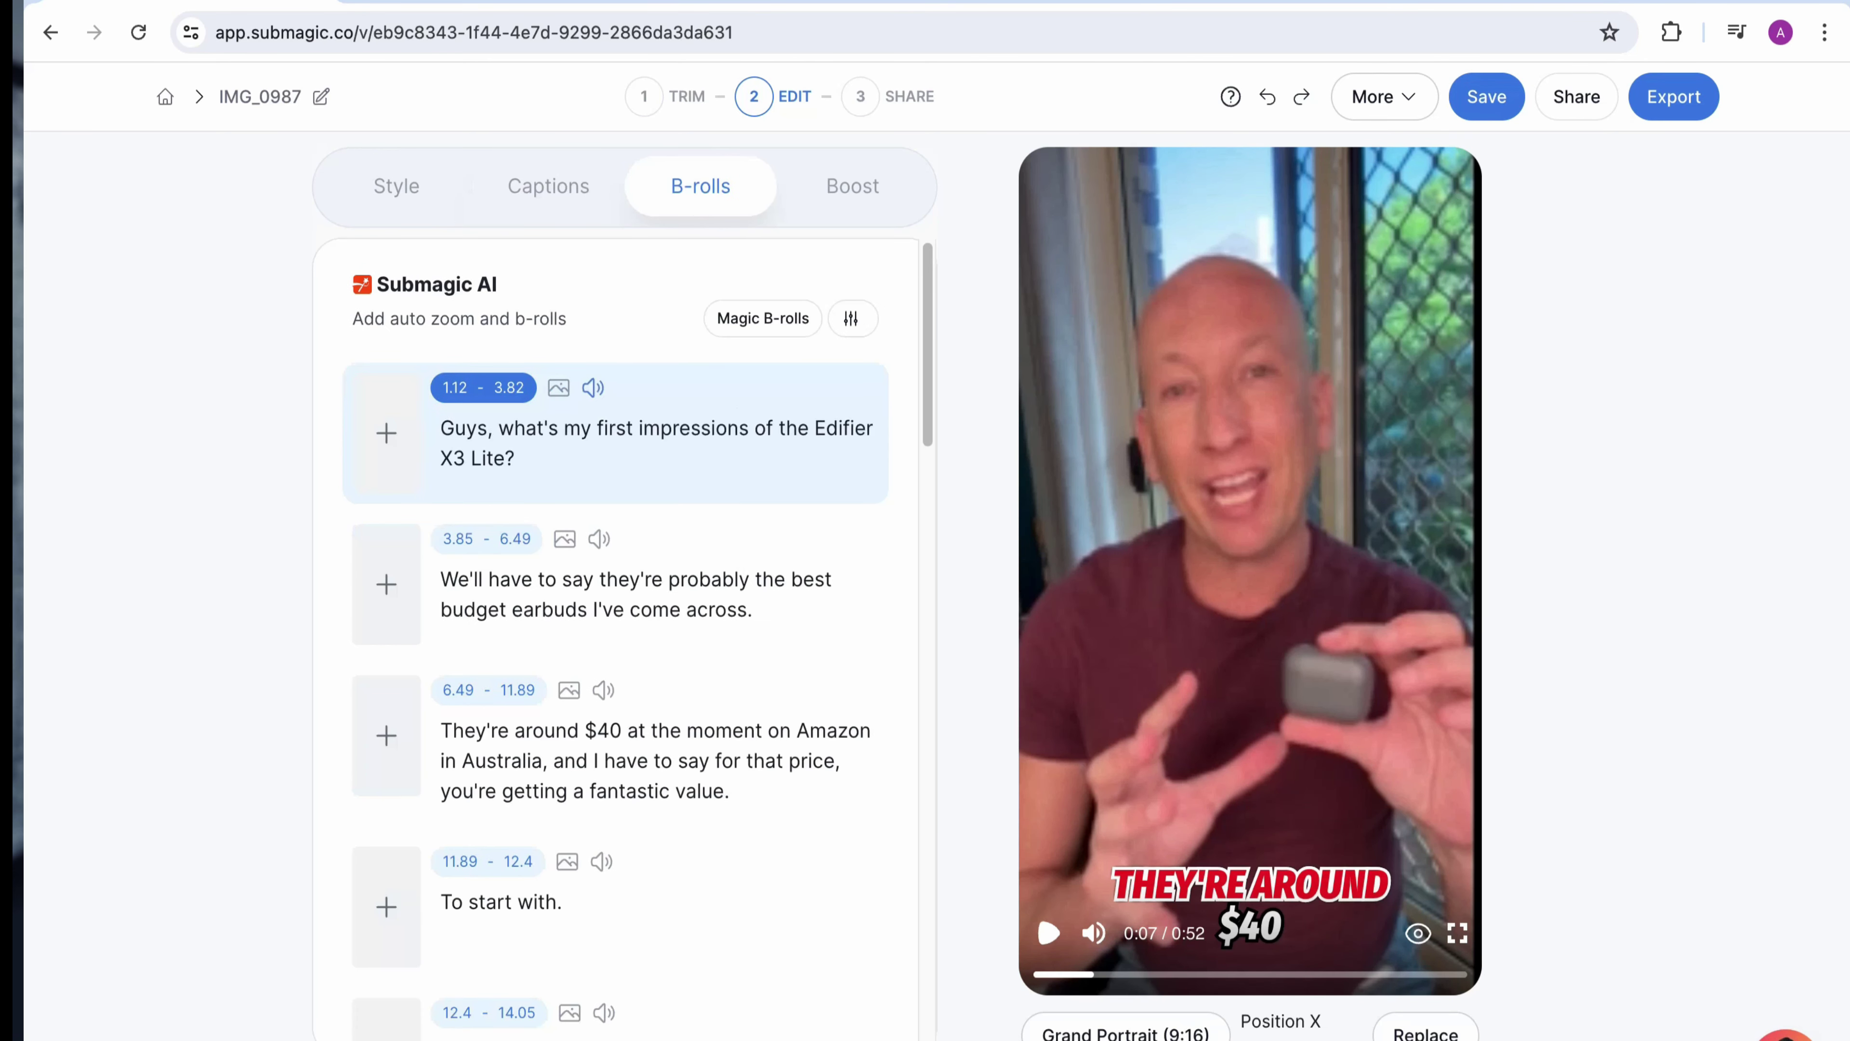
click(851, 318)
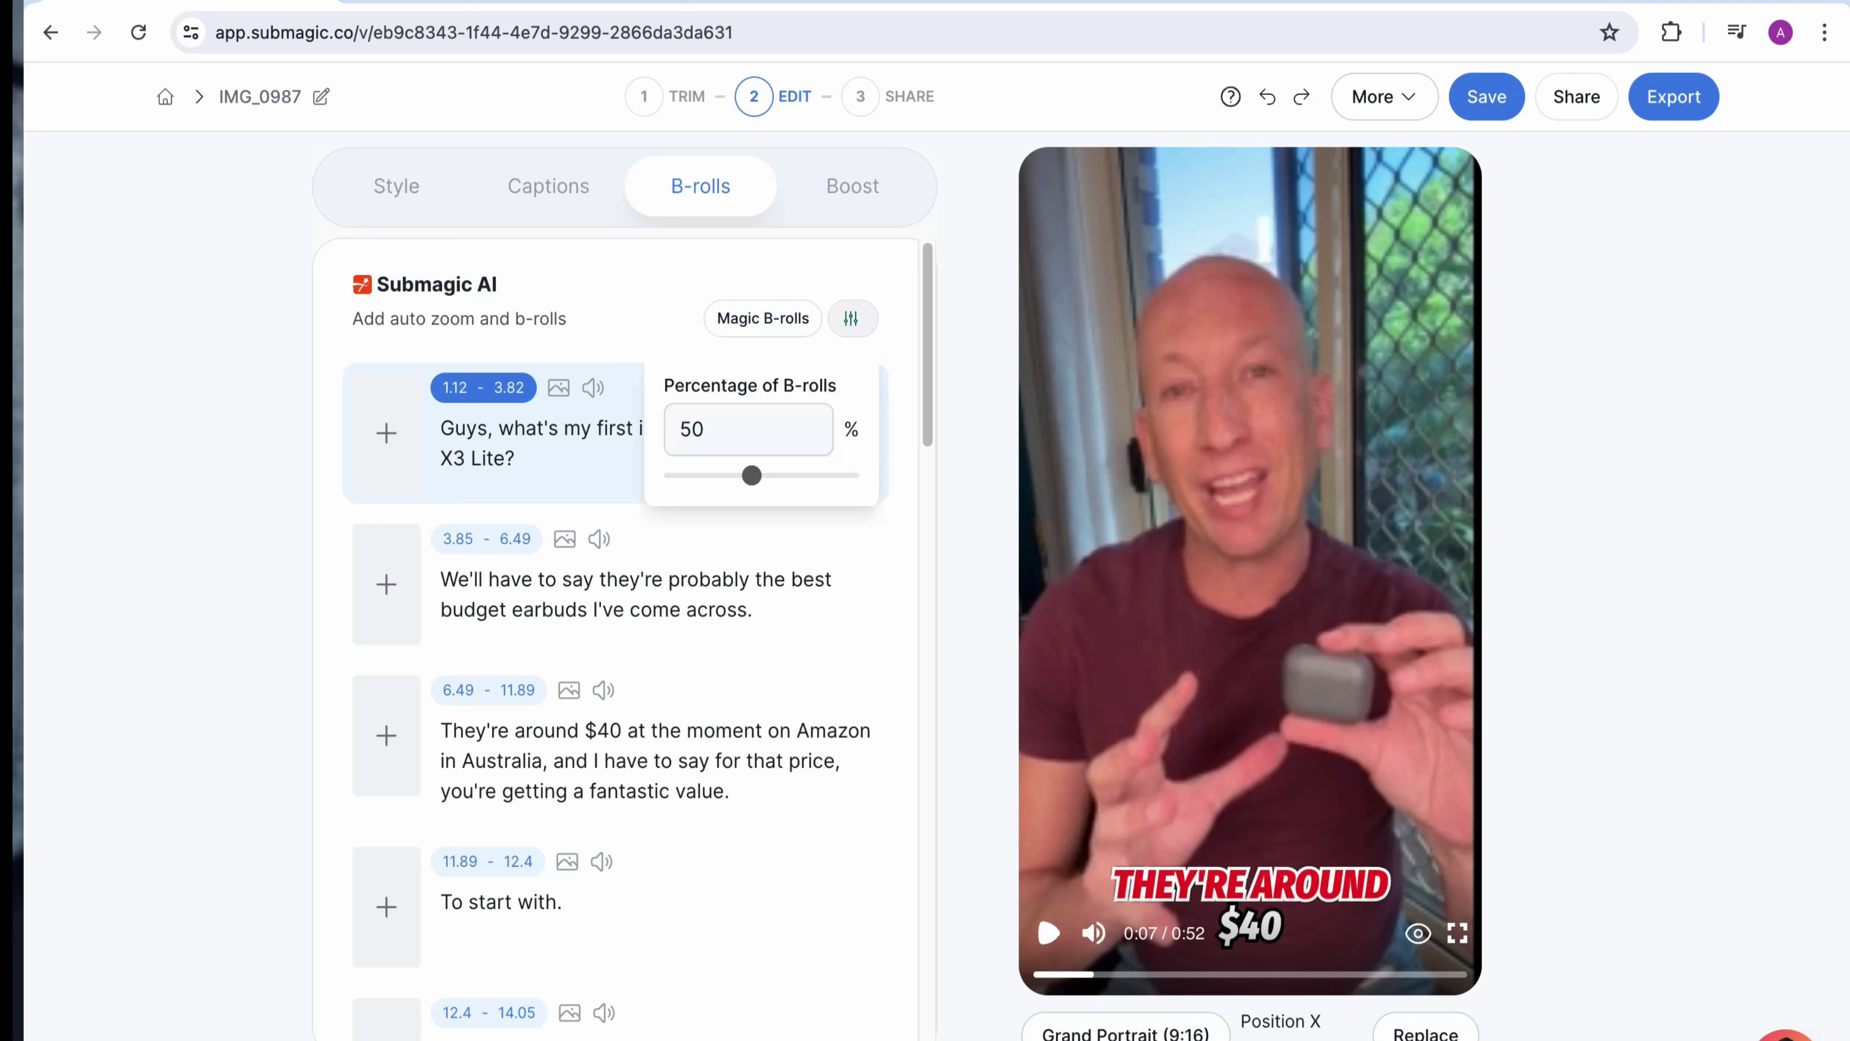
click(740, 321)
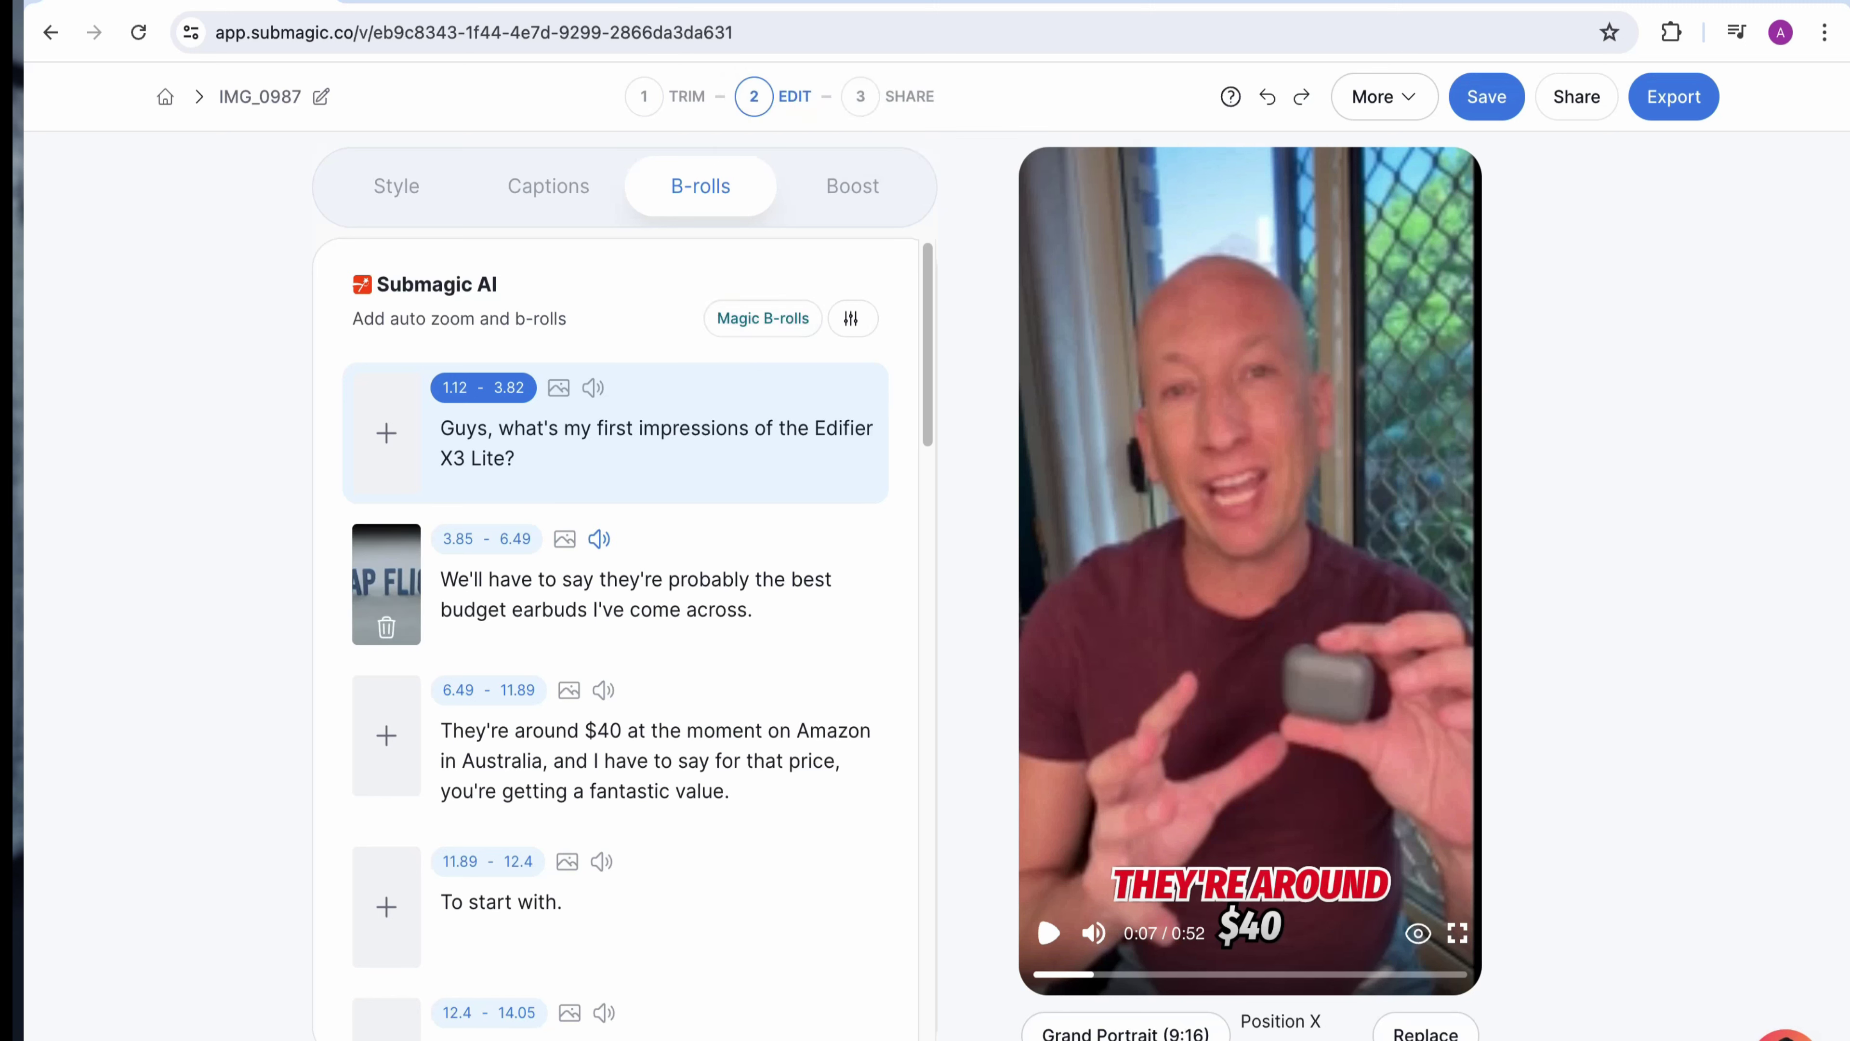
Review the generated B-rolls along the transcript and play the video from near its beginning.
scroll(397, 550, down, 3)
scroll(619, 639, down, 6)
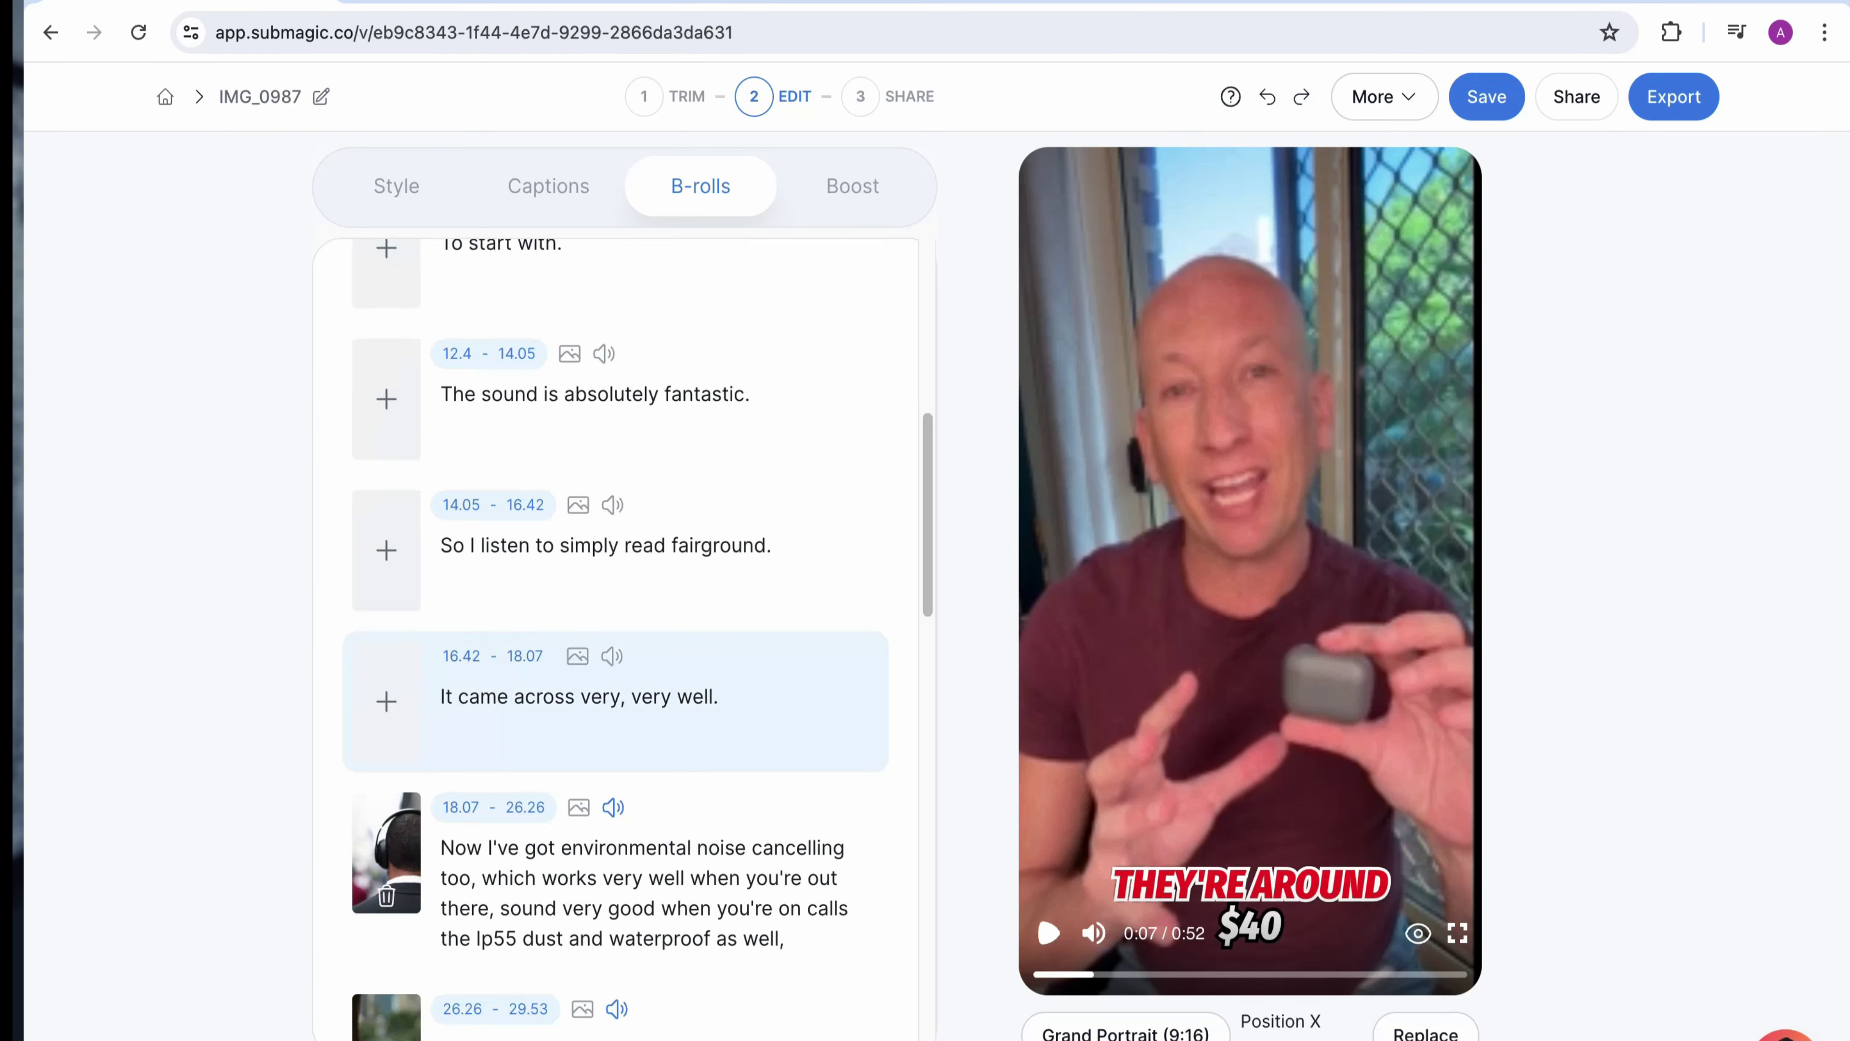
scroll(616, 634, up, 5)
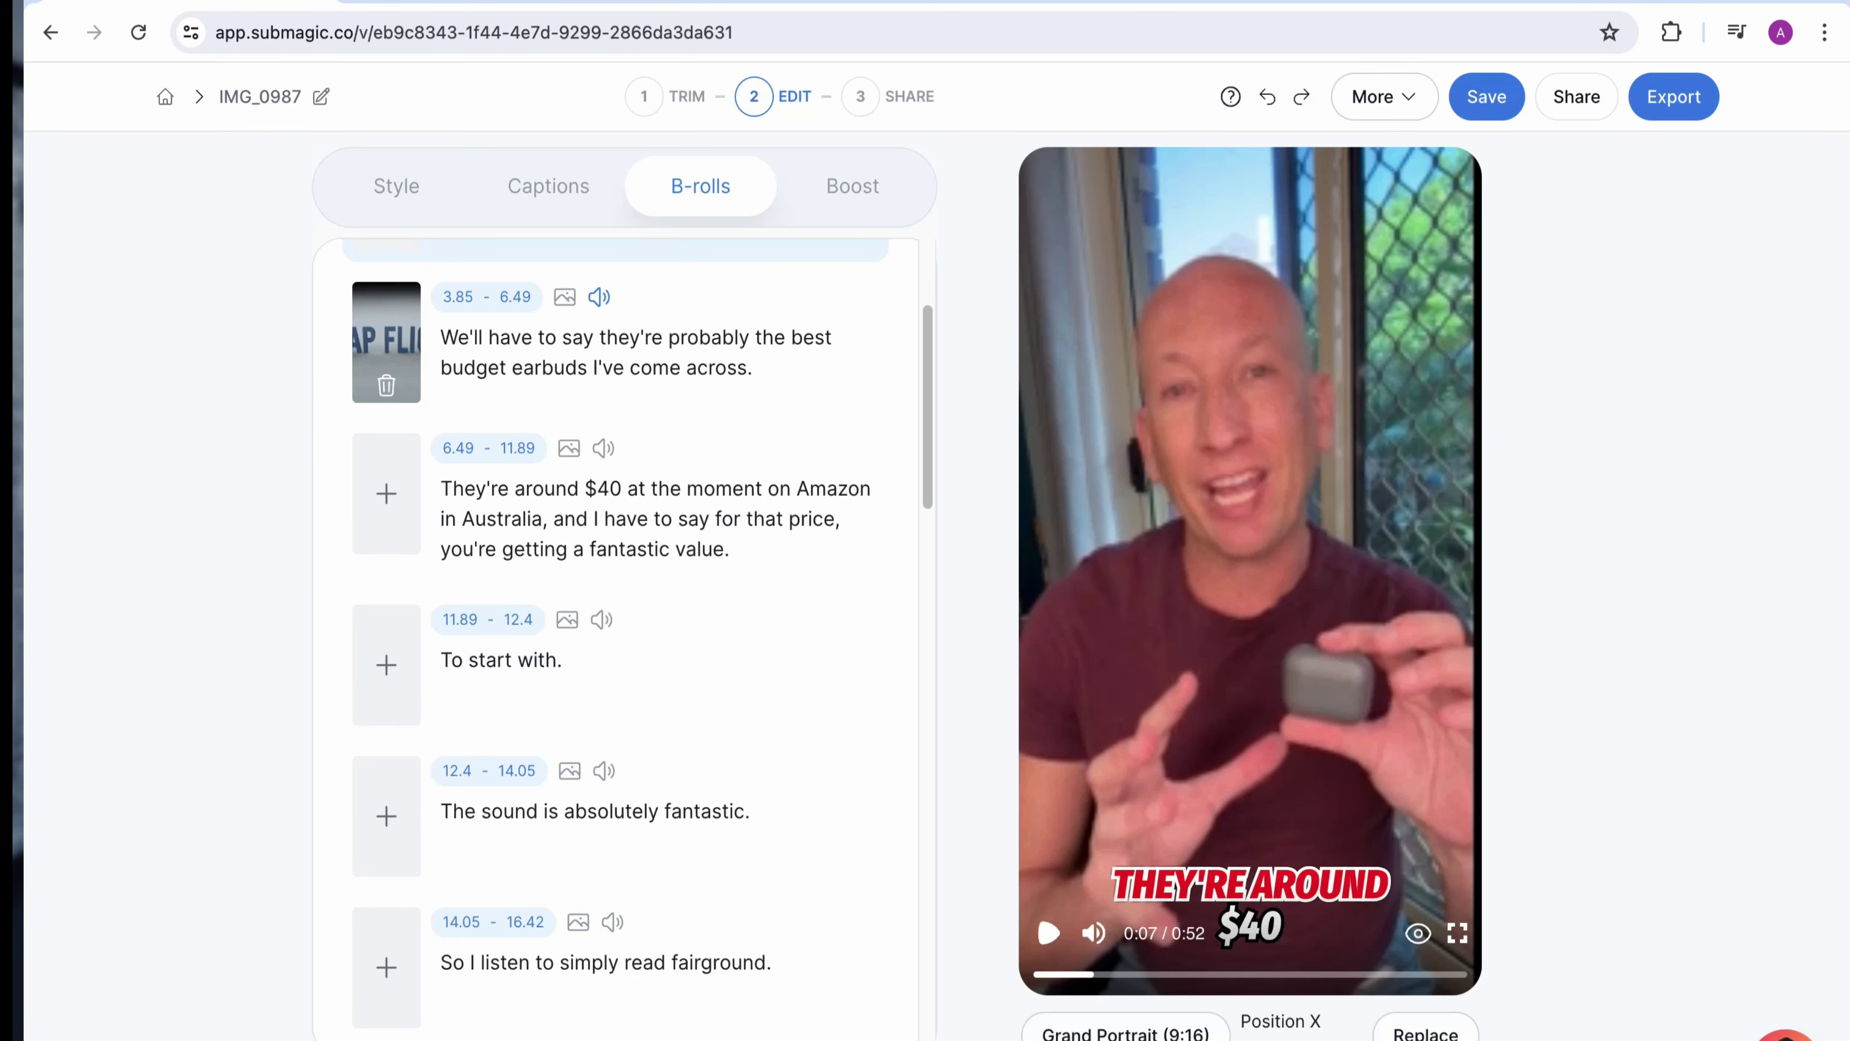
drag(1093, 974, 1046, 974)
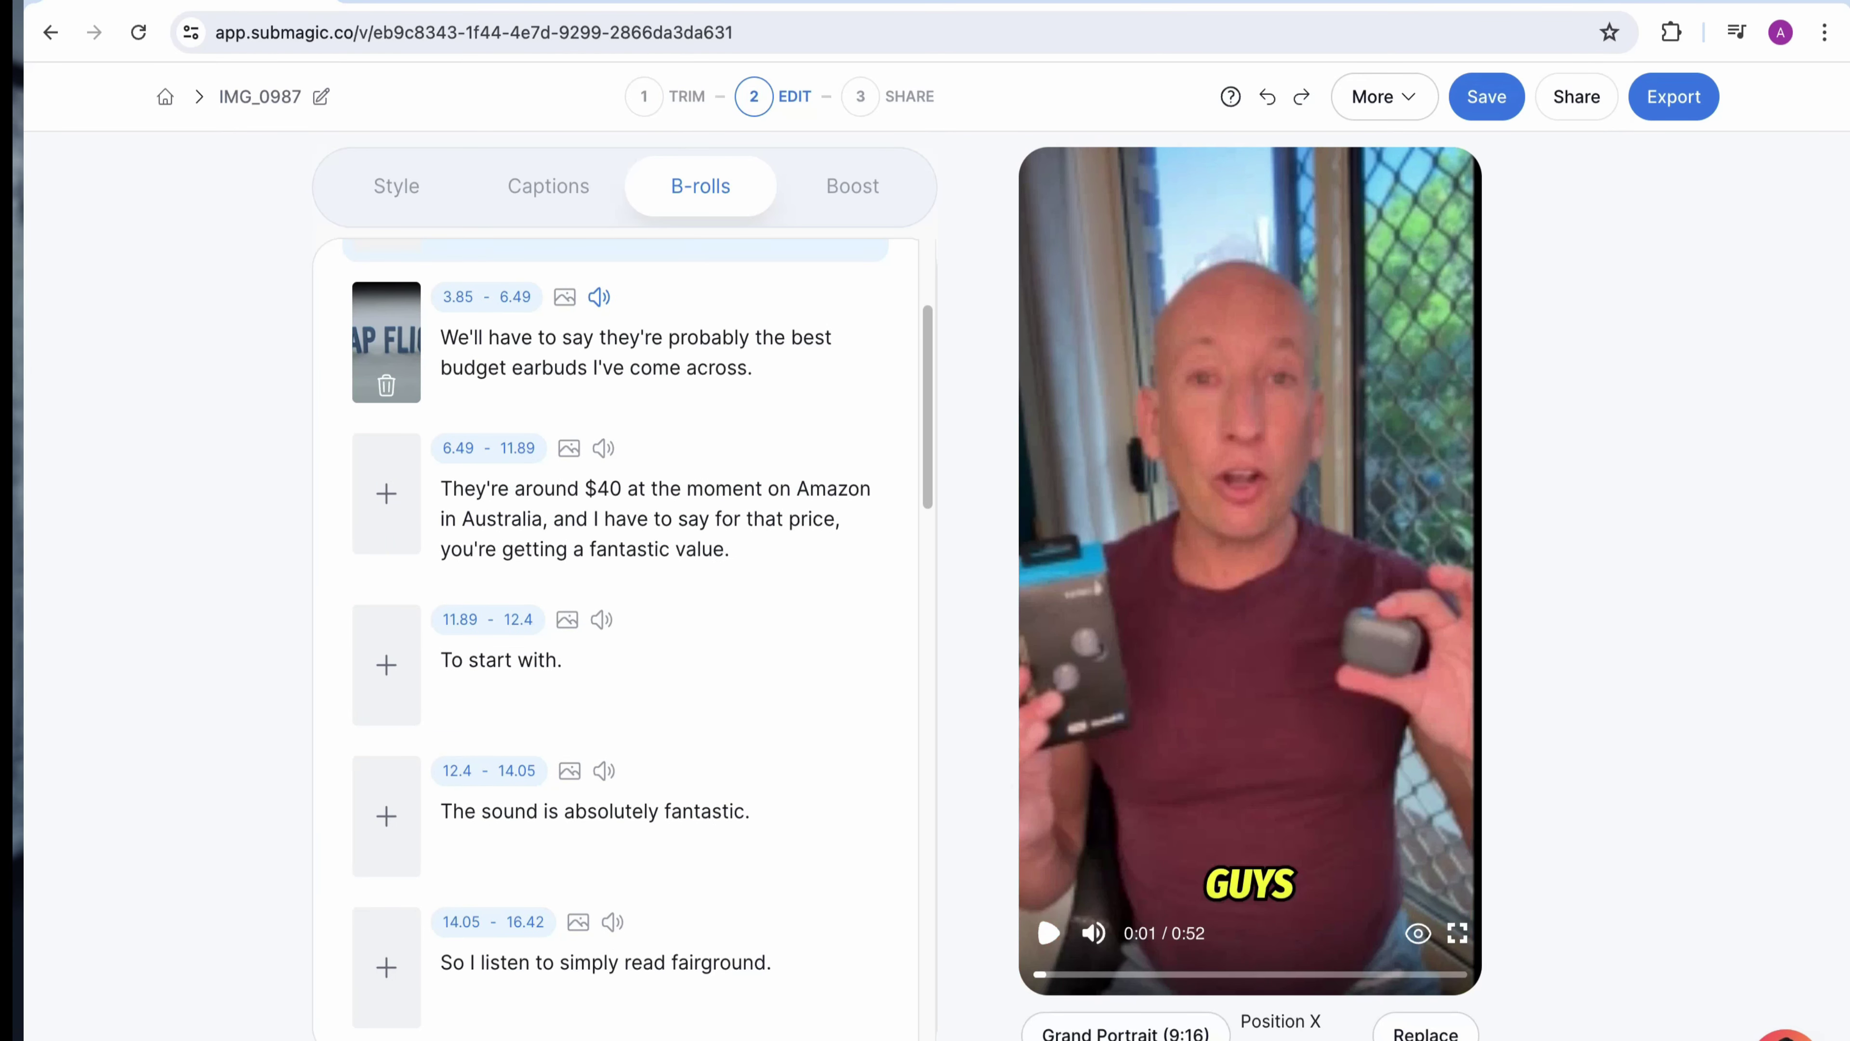
key(space)
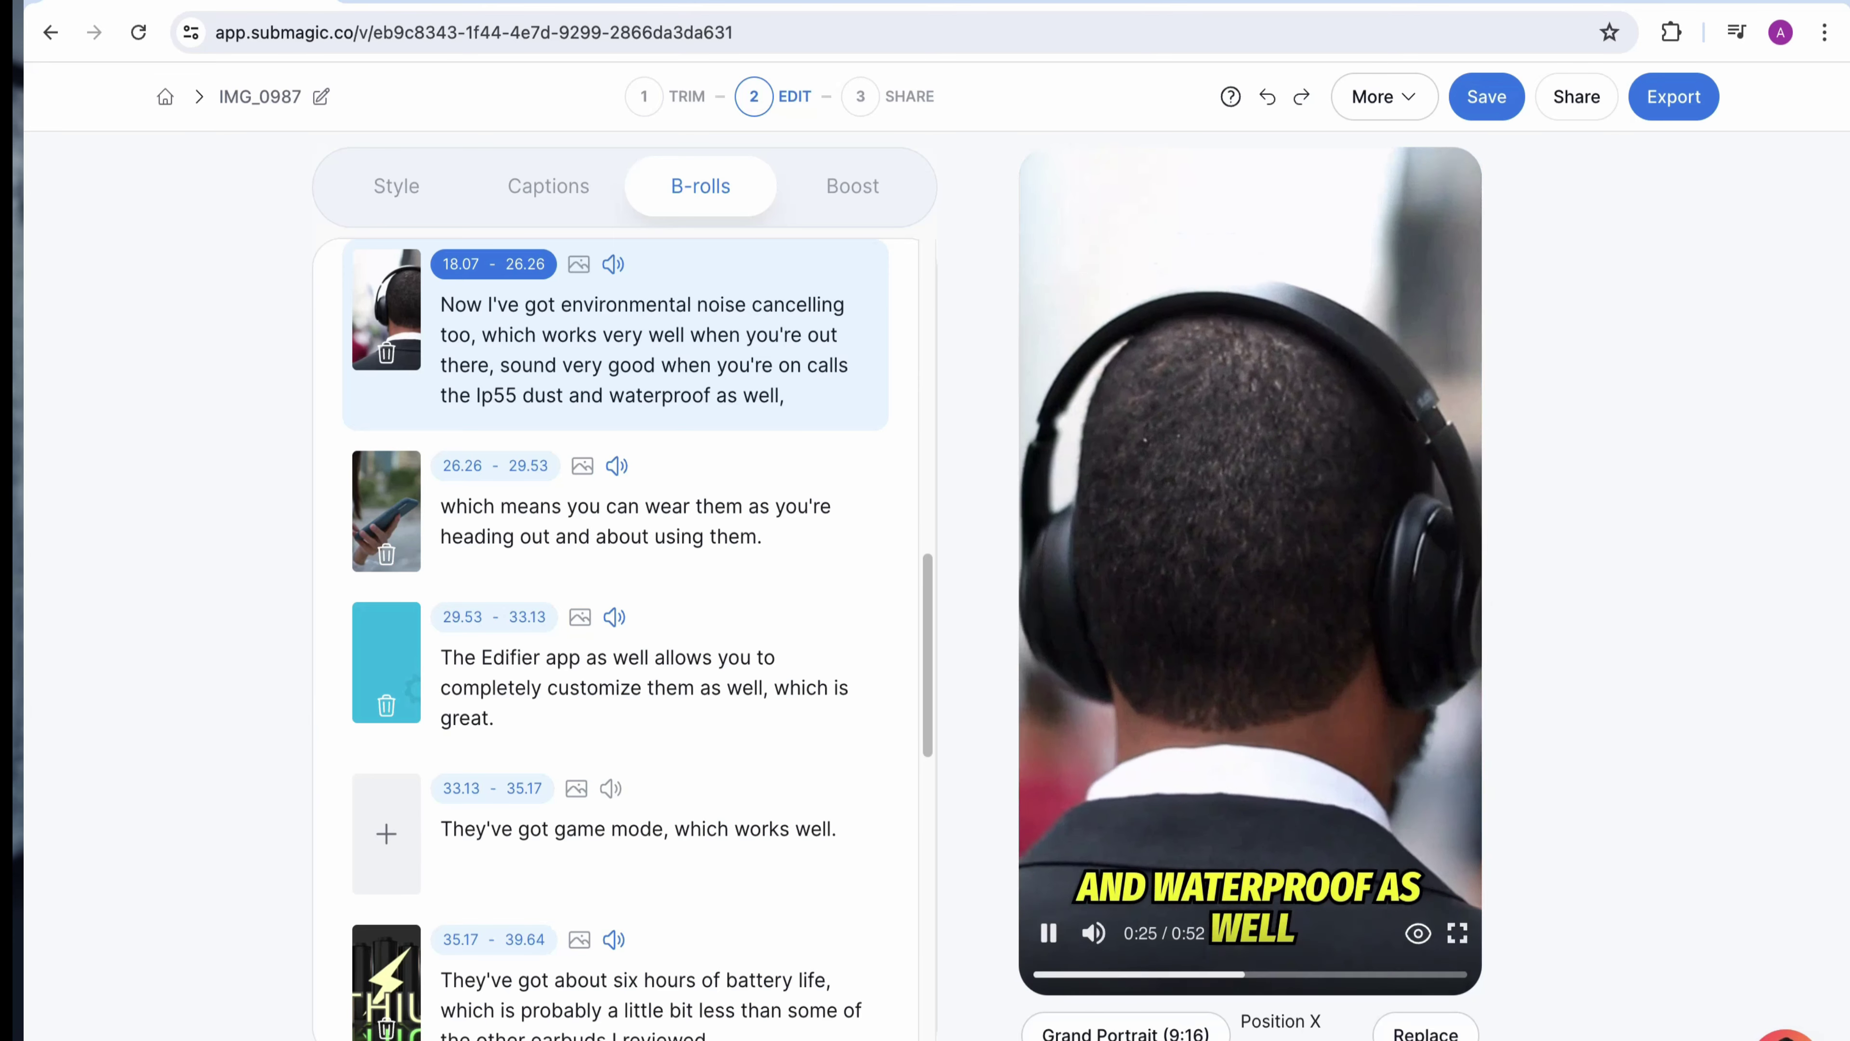
click(1048, 932)
Add the free stock image of a woman wearing white headphones to the line "The sound is absolutely fantastic.".
scroll(801, 771, up, 7)
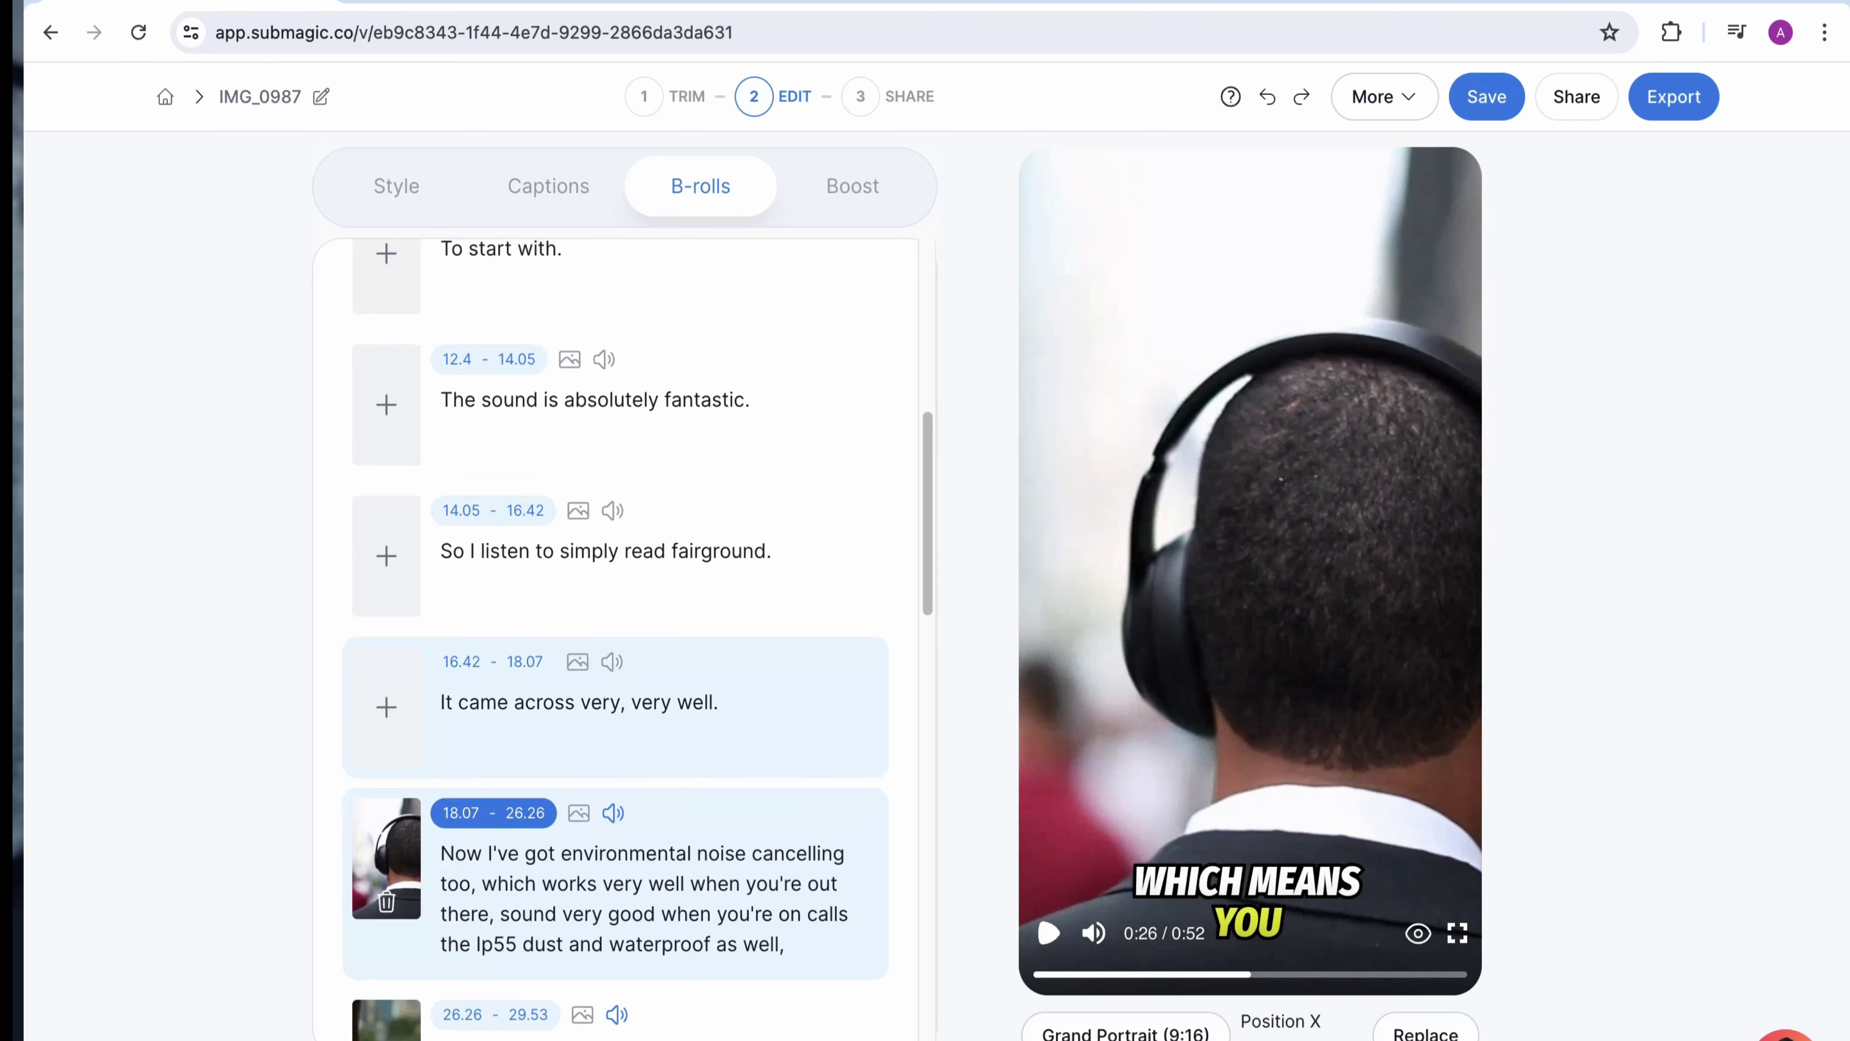
click(386, 405)
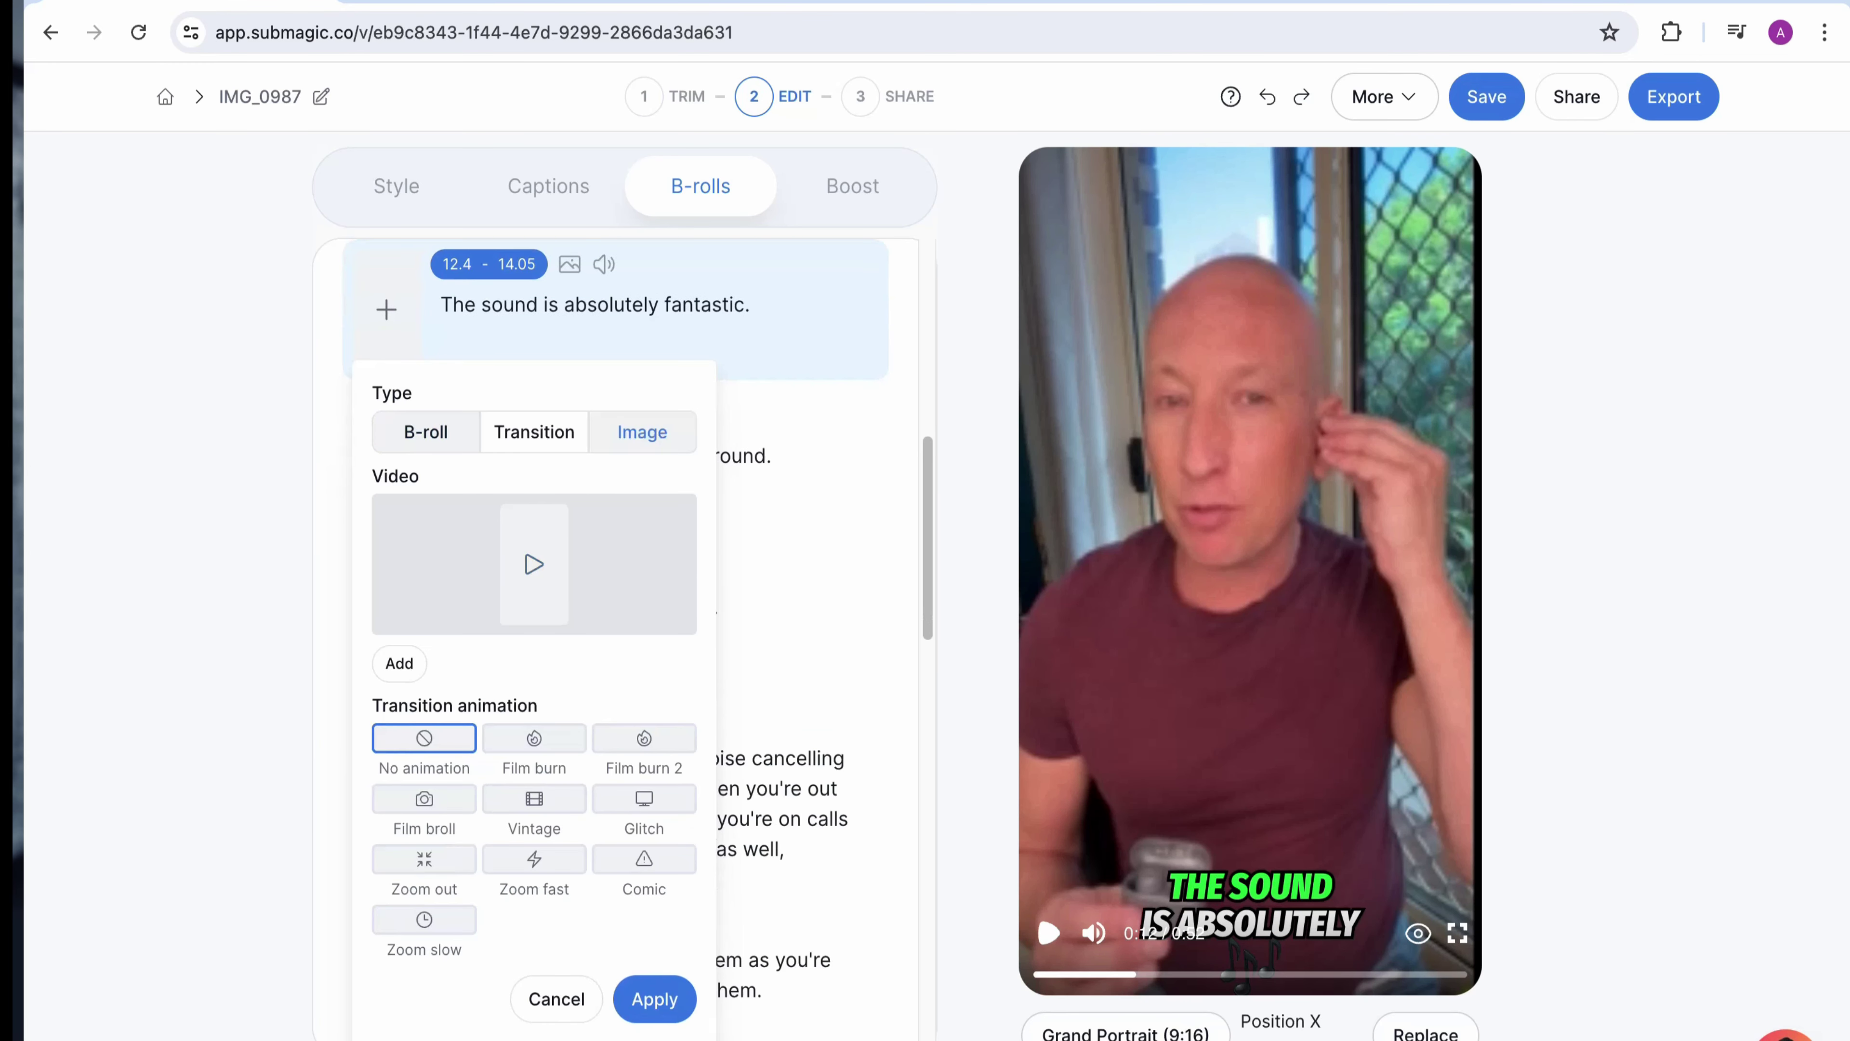
click(642, 432)
click(399, 663)
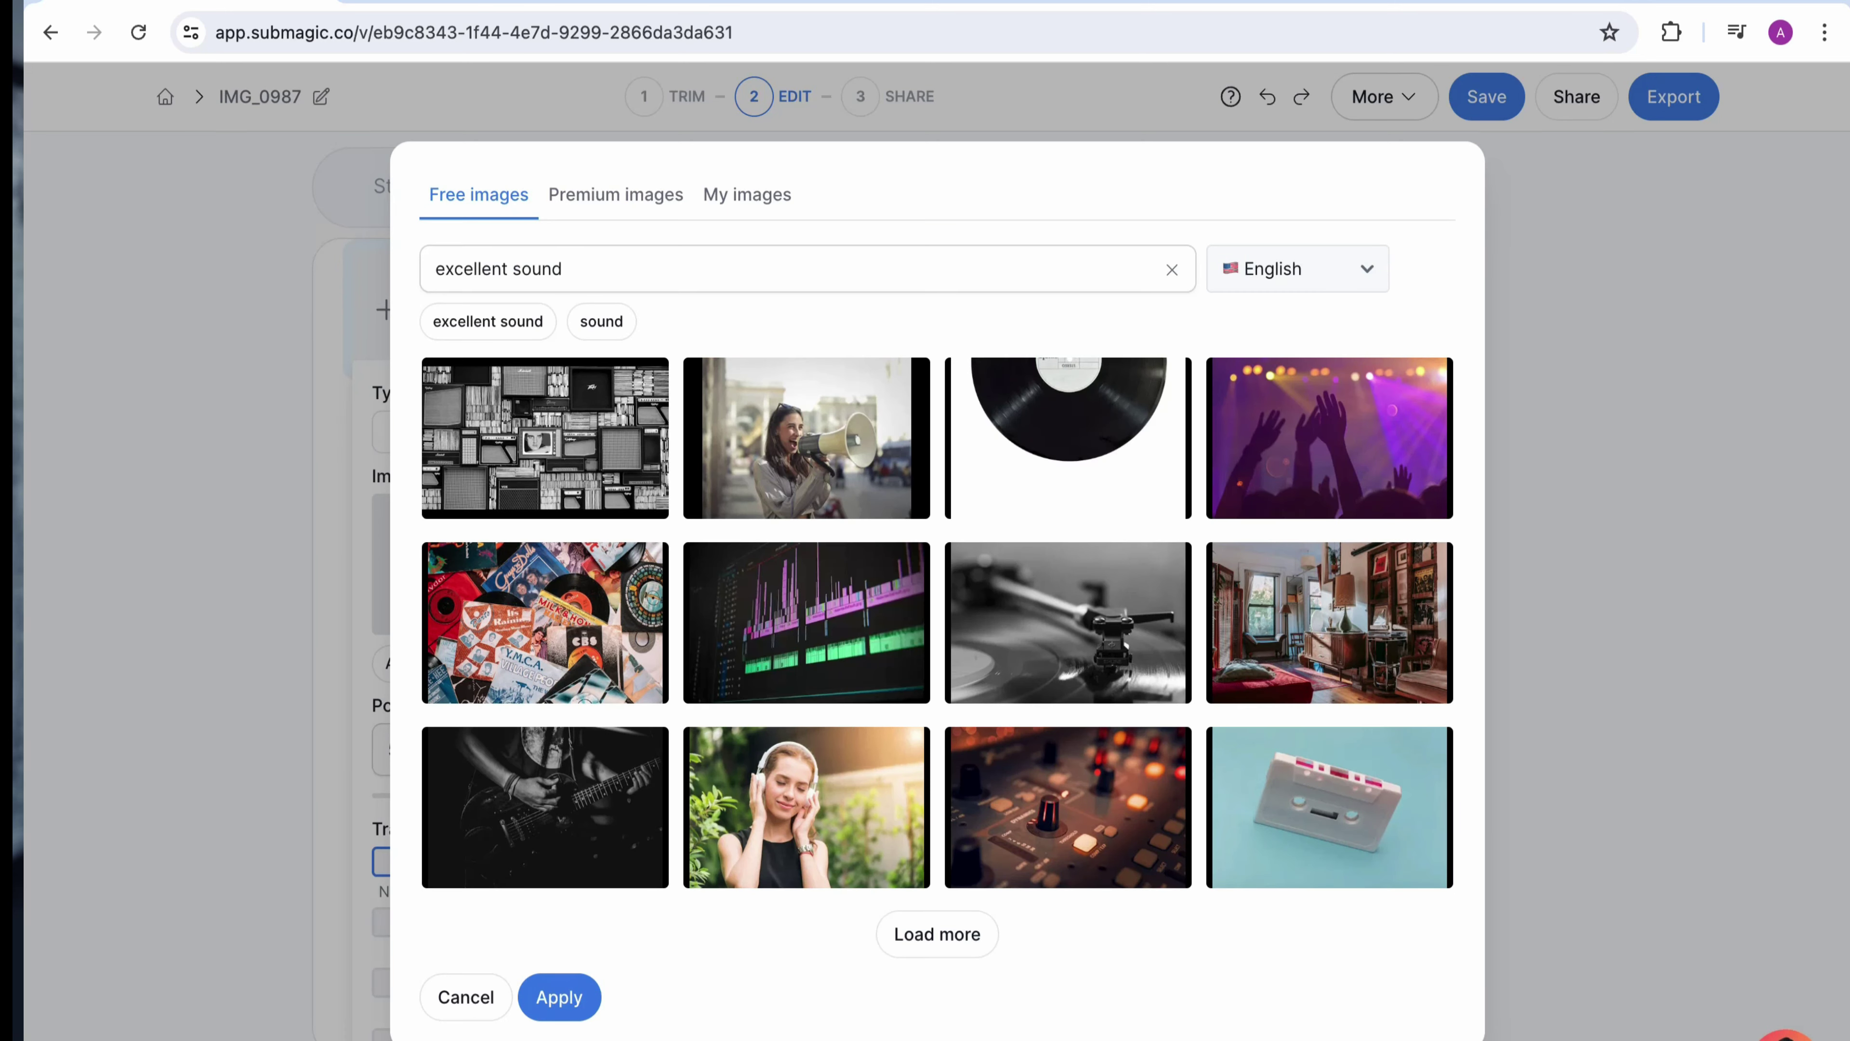
click(806, 807)
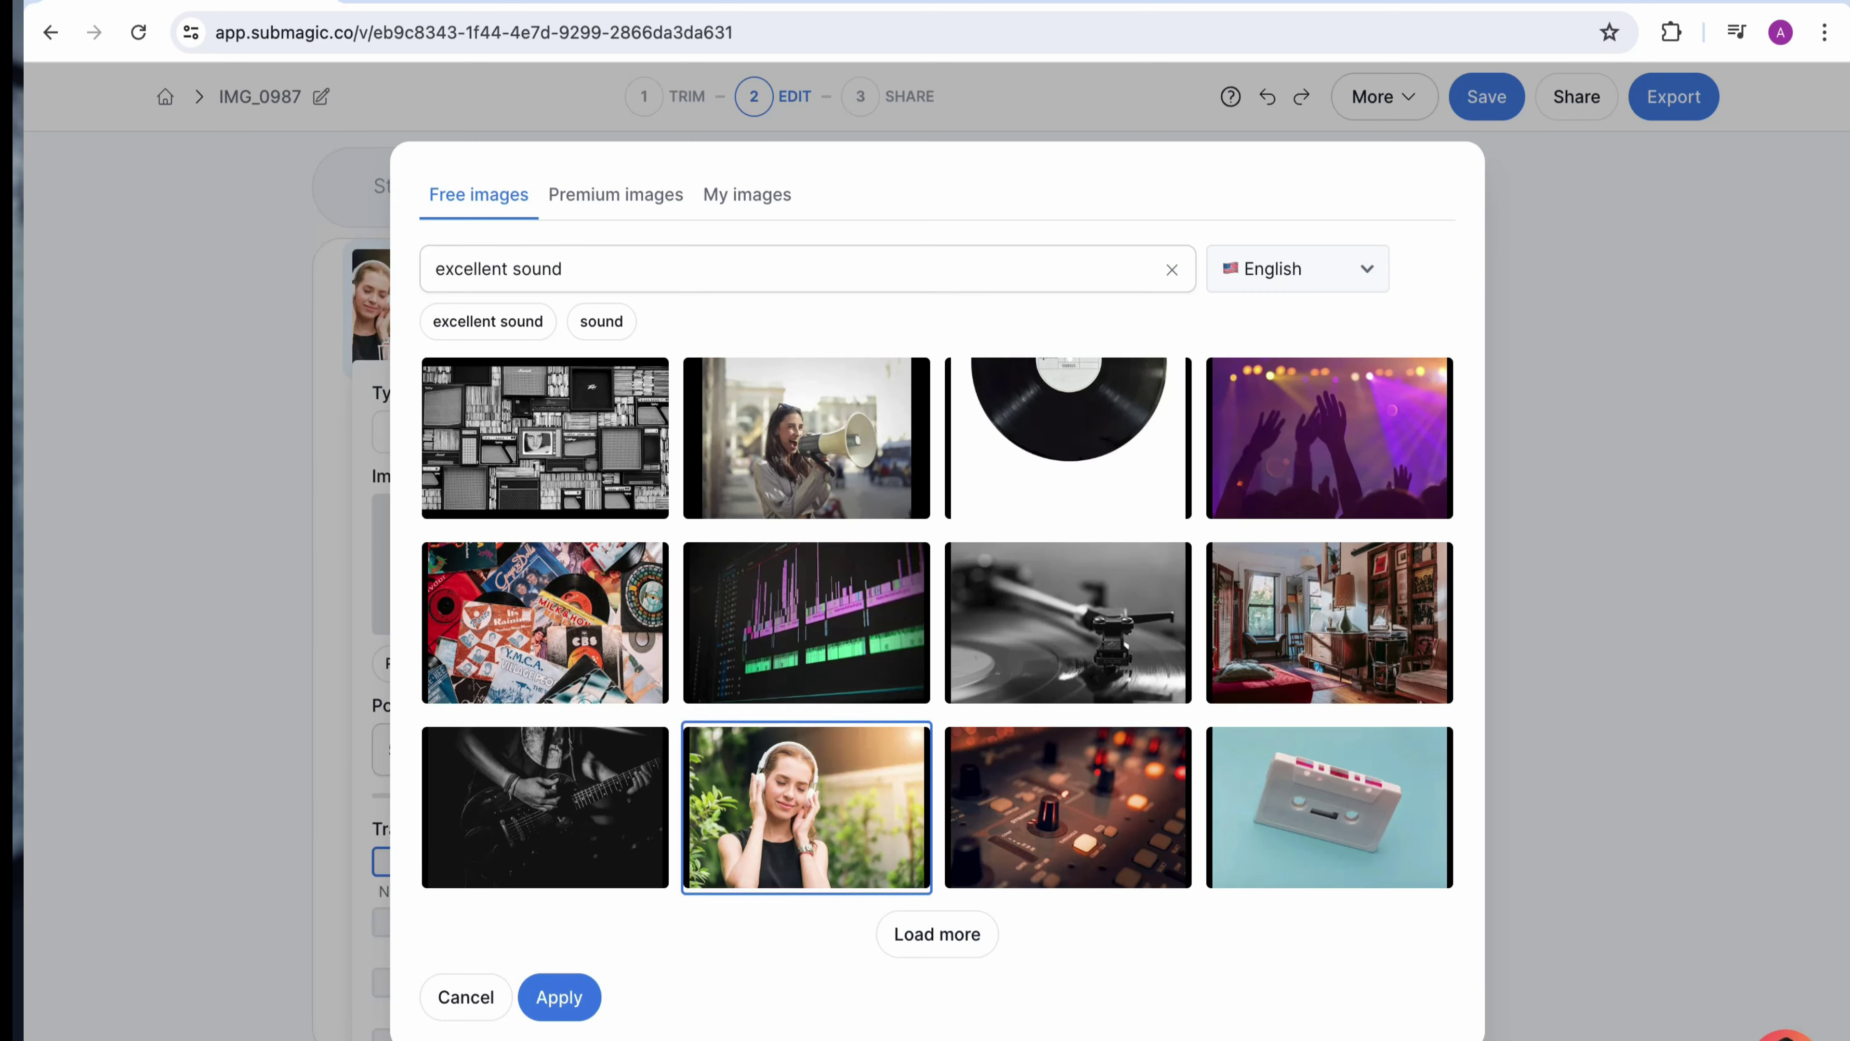
click(559, 996)
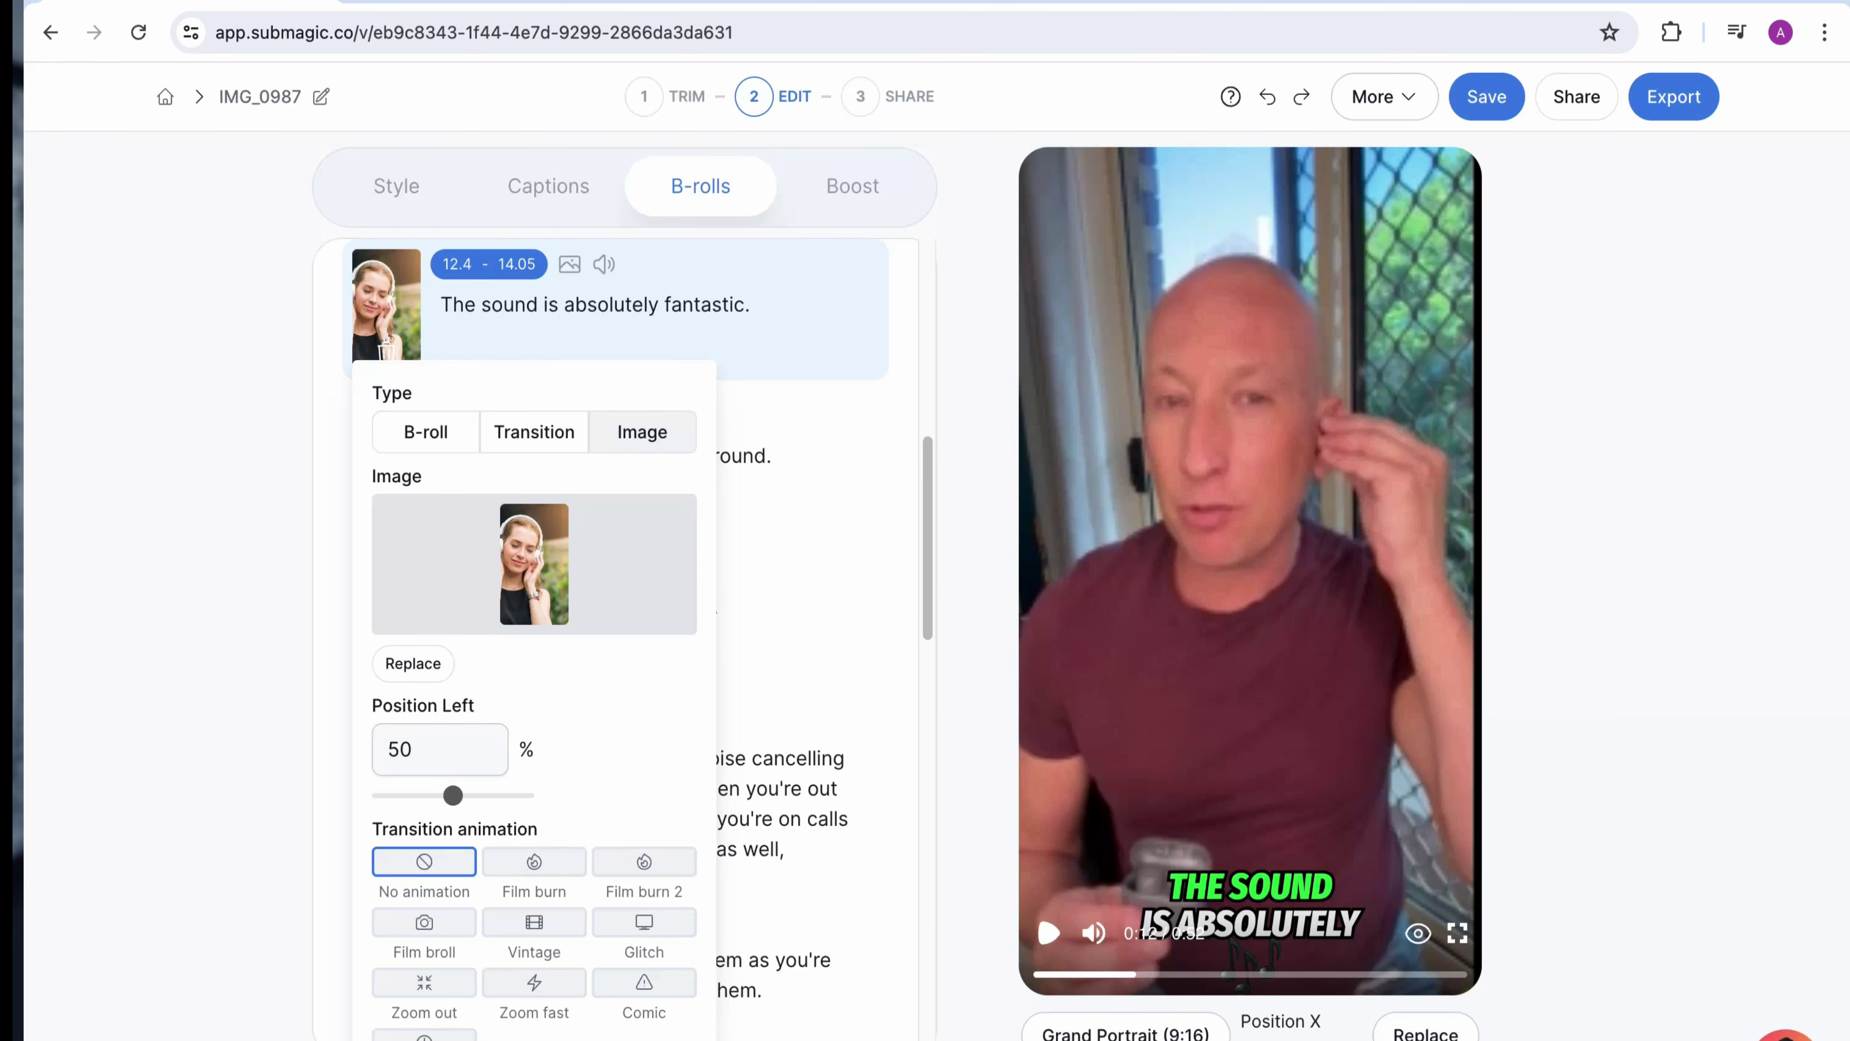
scroll(534, 656, down, 3)
click(649, 876)
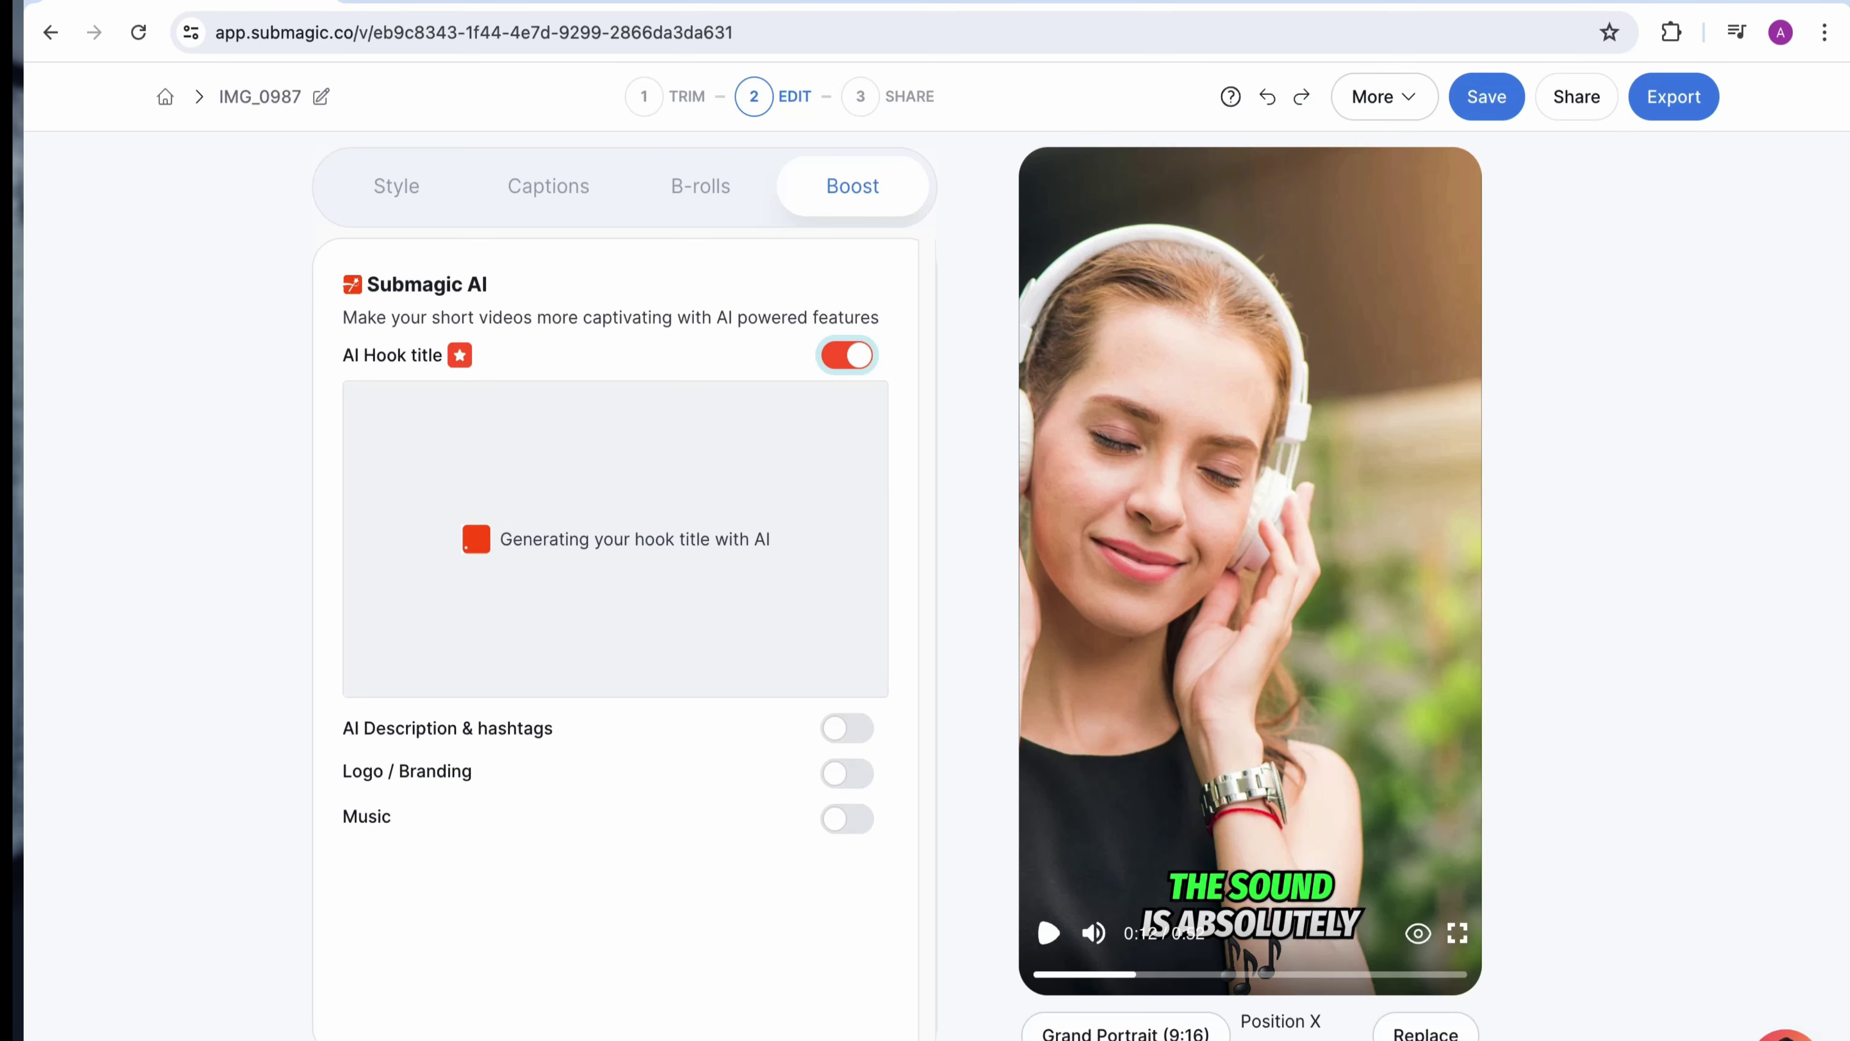
Turn on the AI description and hashtags and review the generated text together with the hook title settings.
click(847, 728)
scroll(847, 728, down, 3)
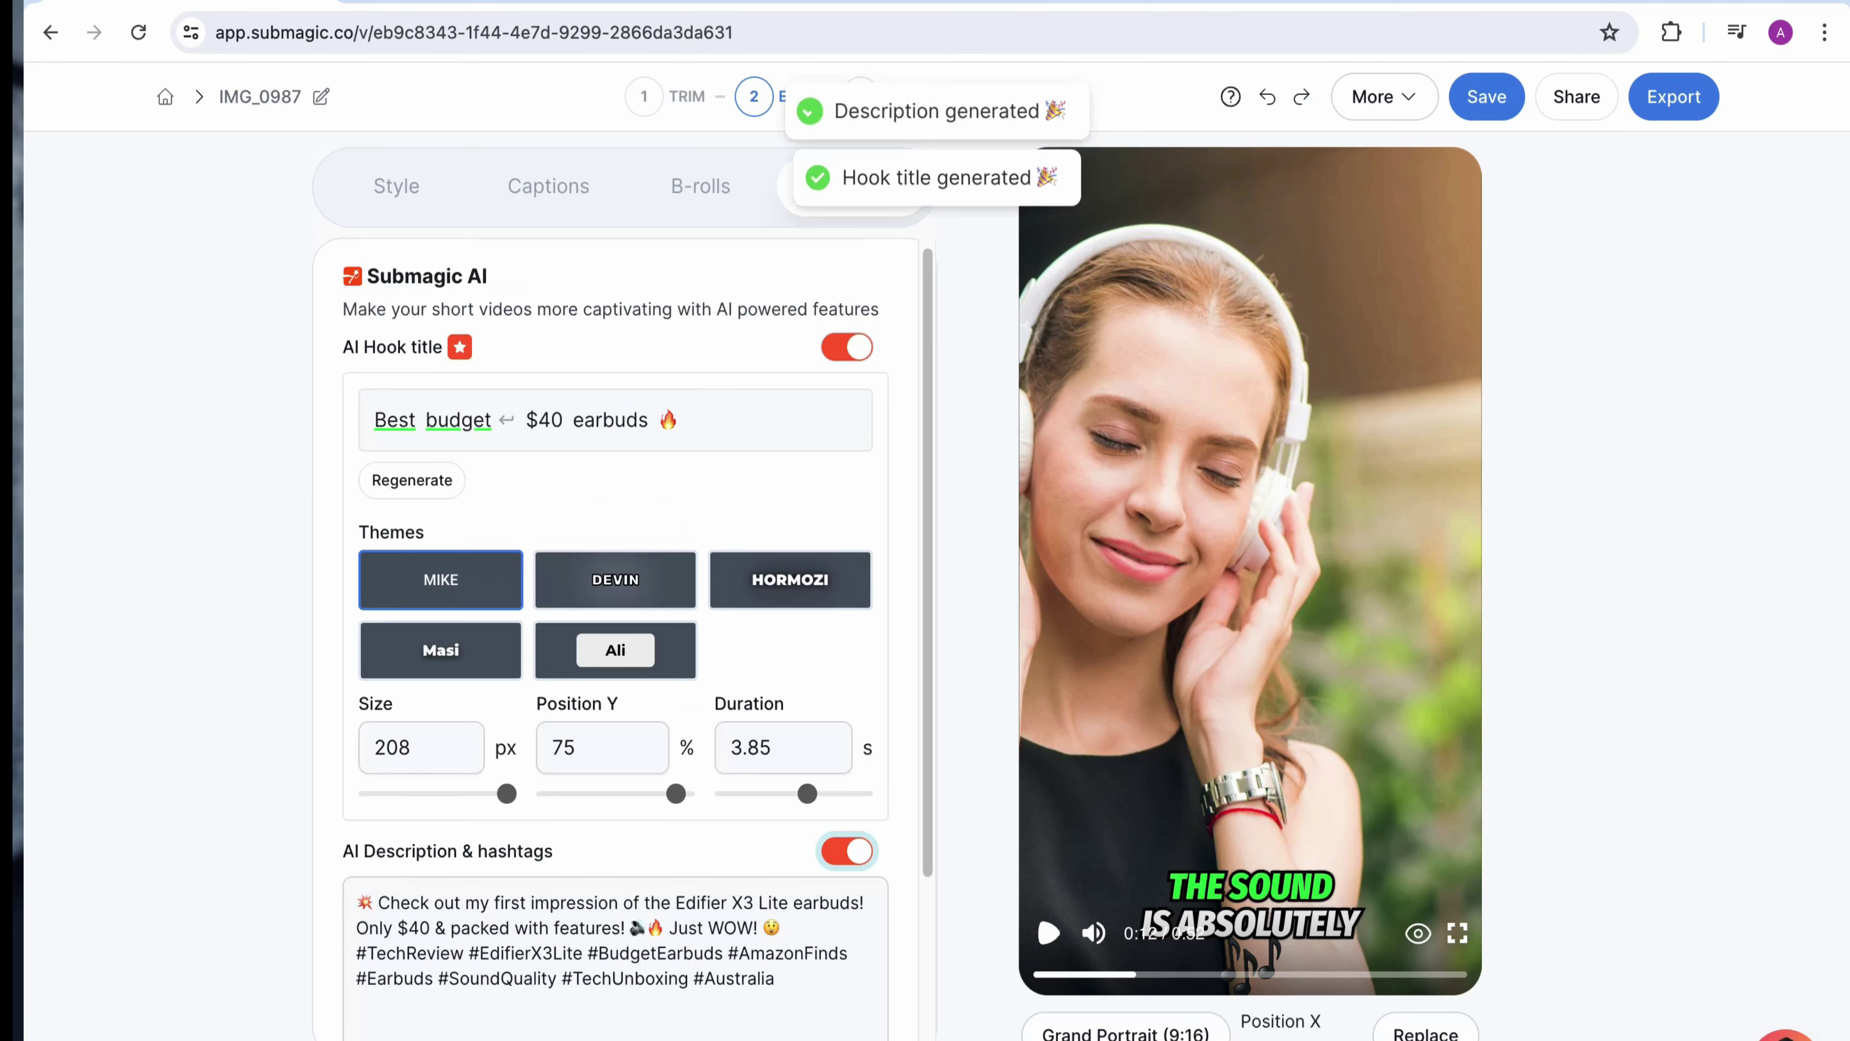
scroll(616, 639, down, 3)
scroll(616, 640, up, 3)
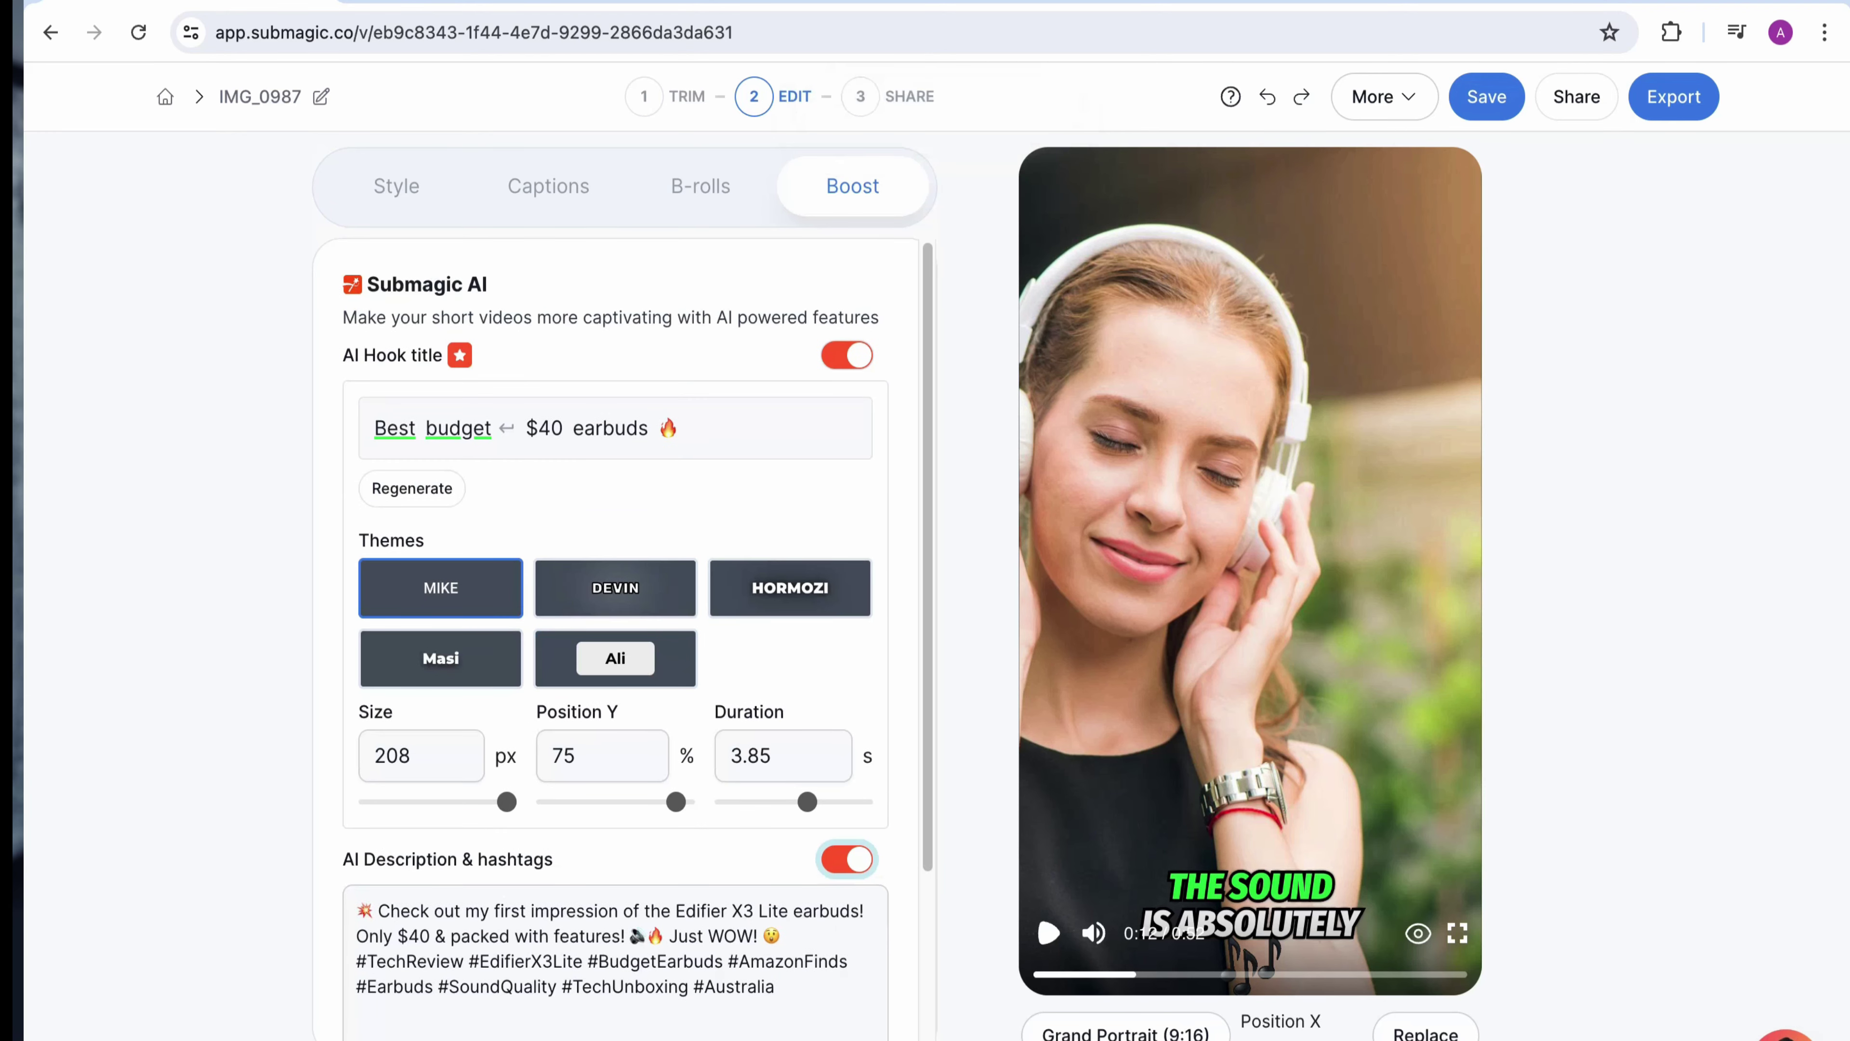
Turn on background music for the video and search the own-music library for "dance".
scroll(615, 639, down, 3)
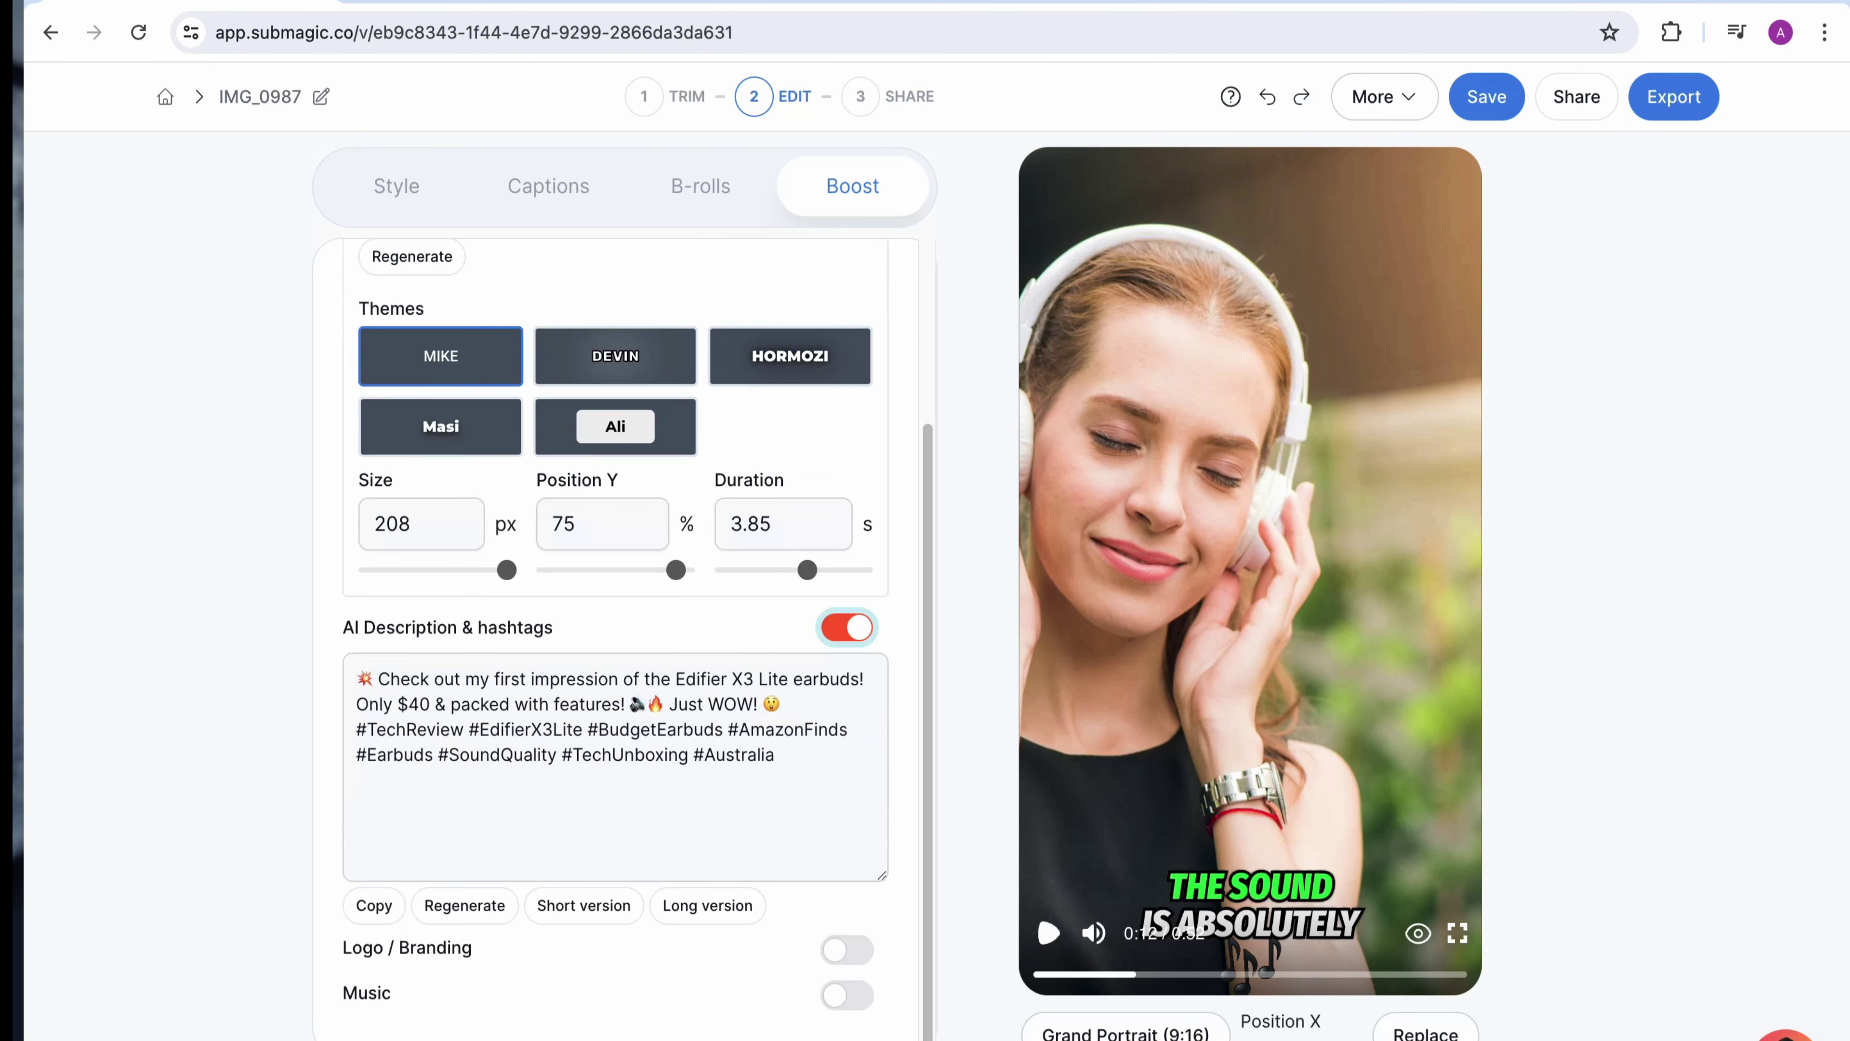
click(847, 995)
scroll(847, 995, down, 2)
click(621, 944)
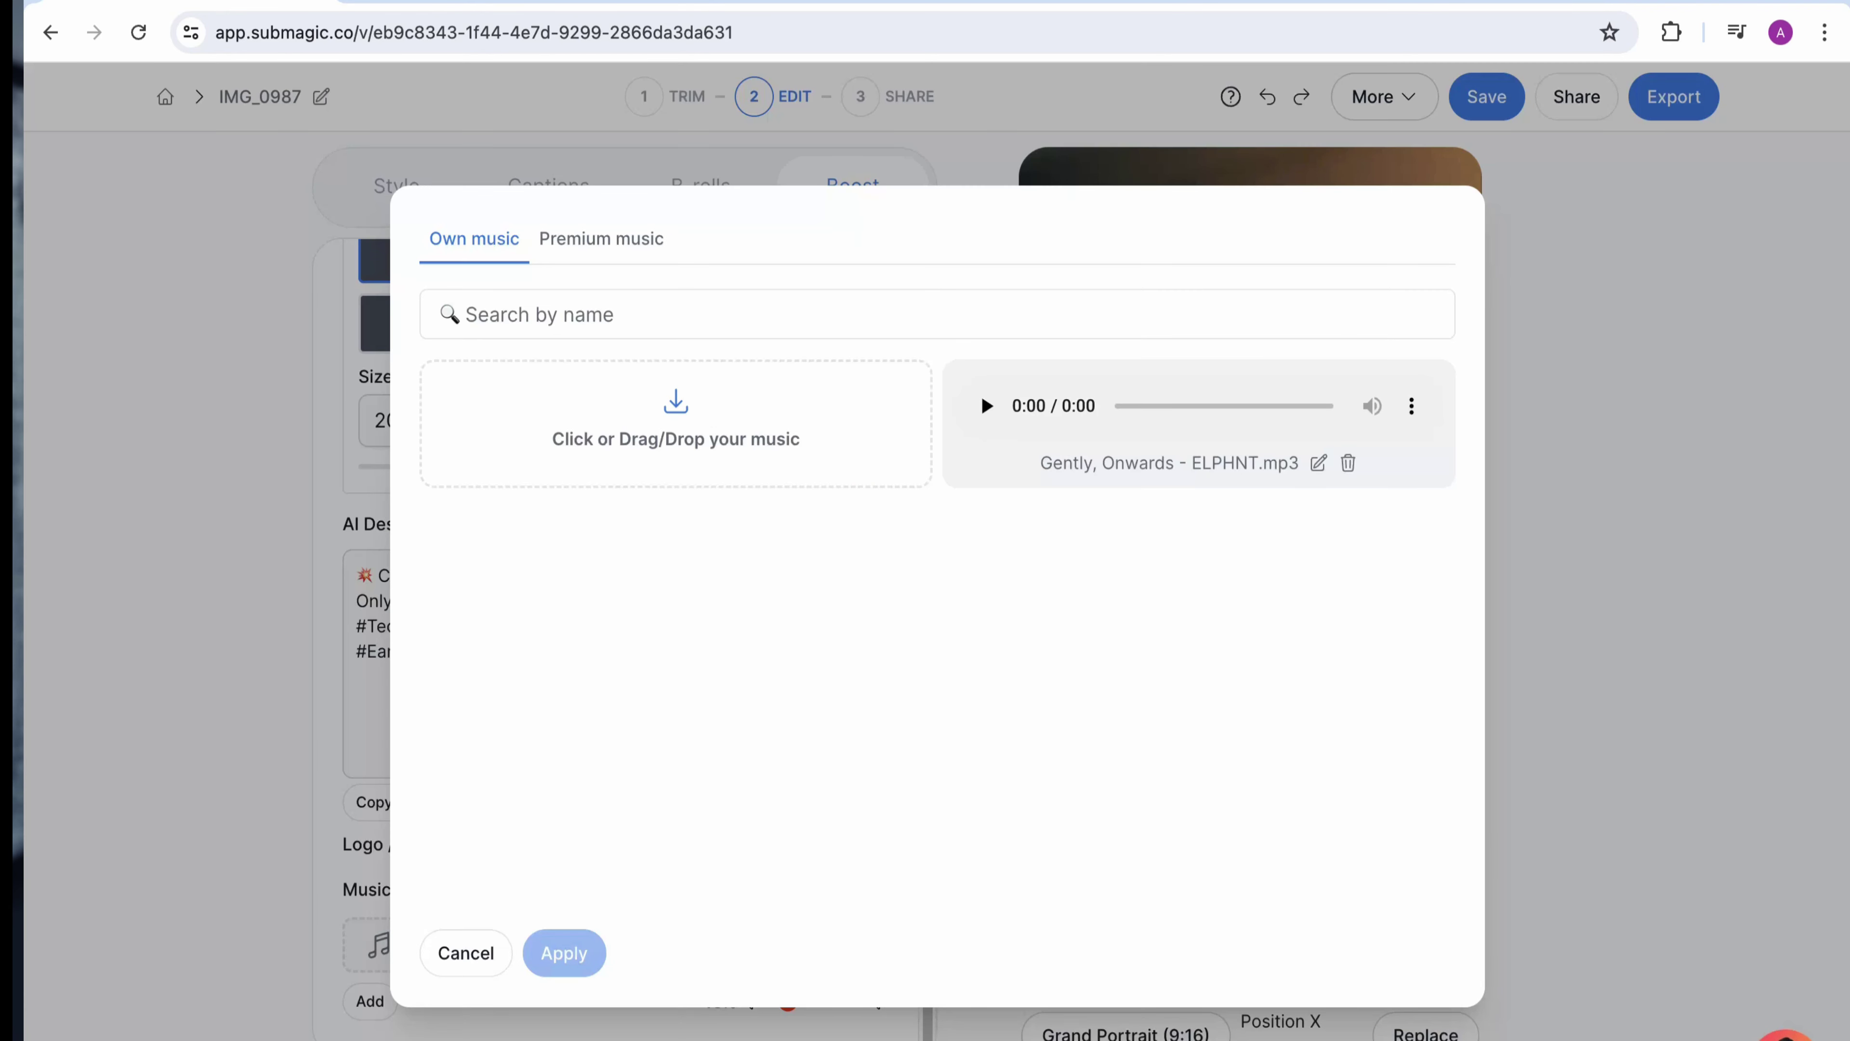
click(451, 314)
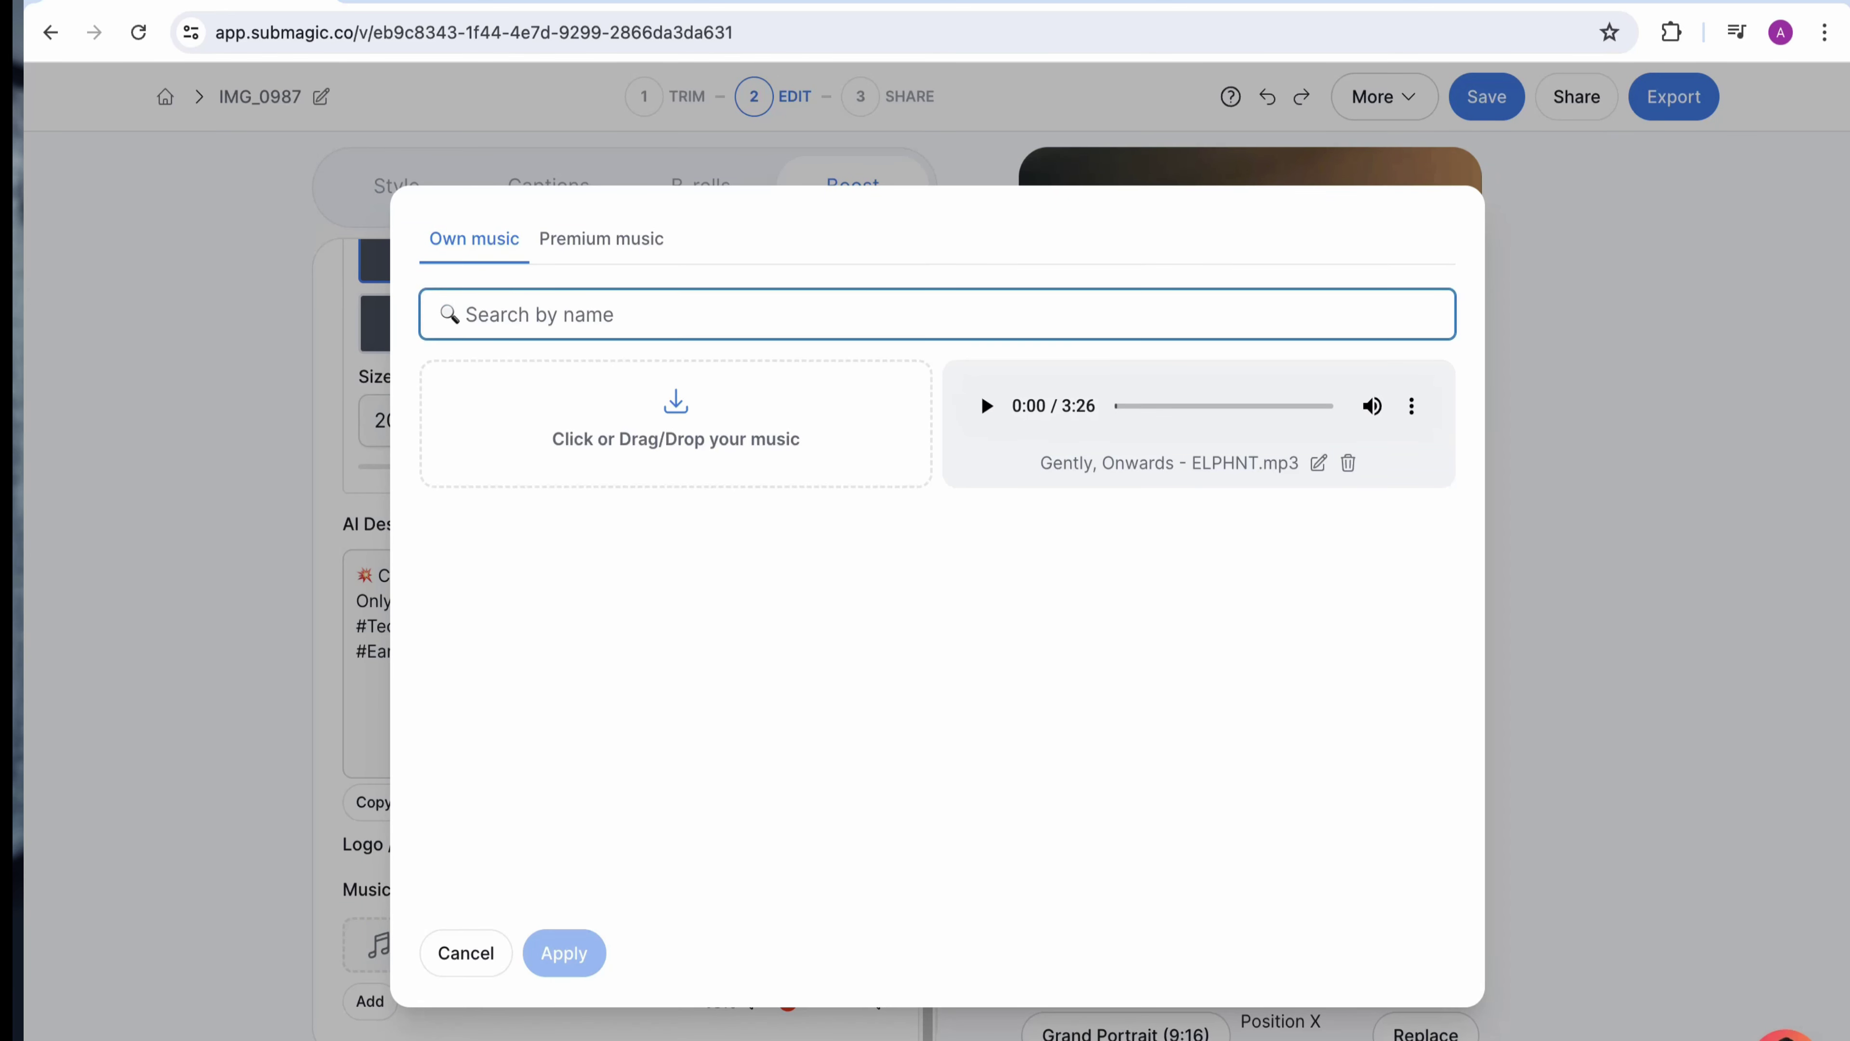
text(dance)
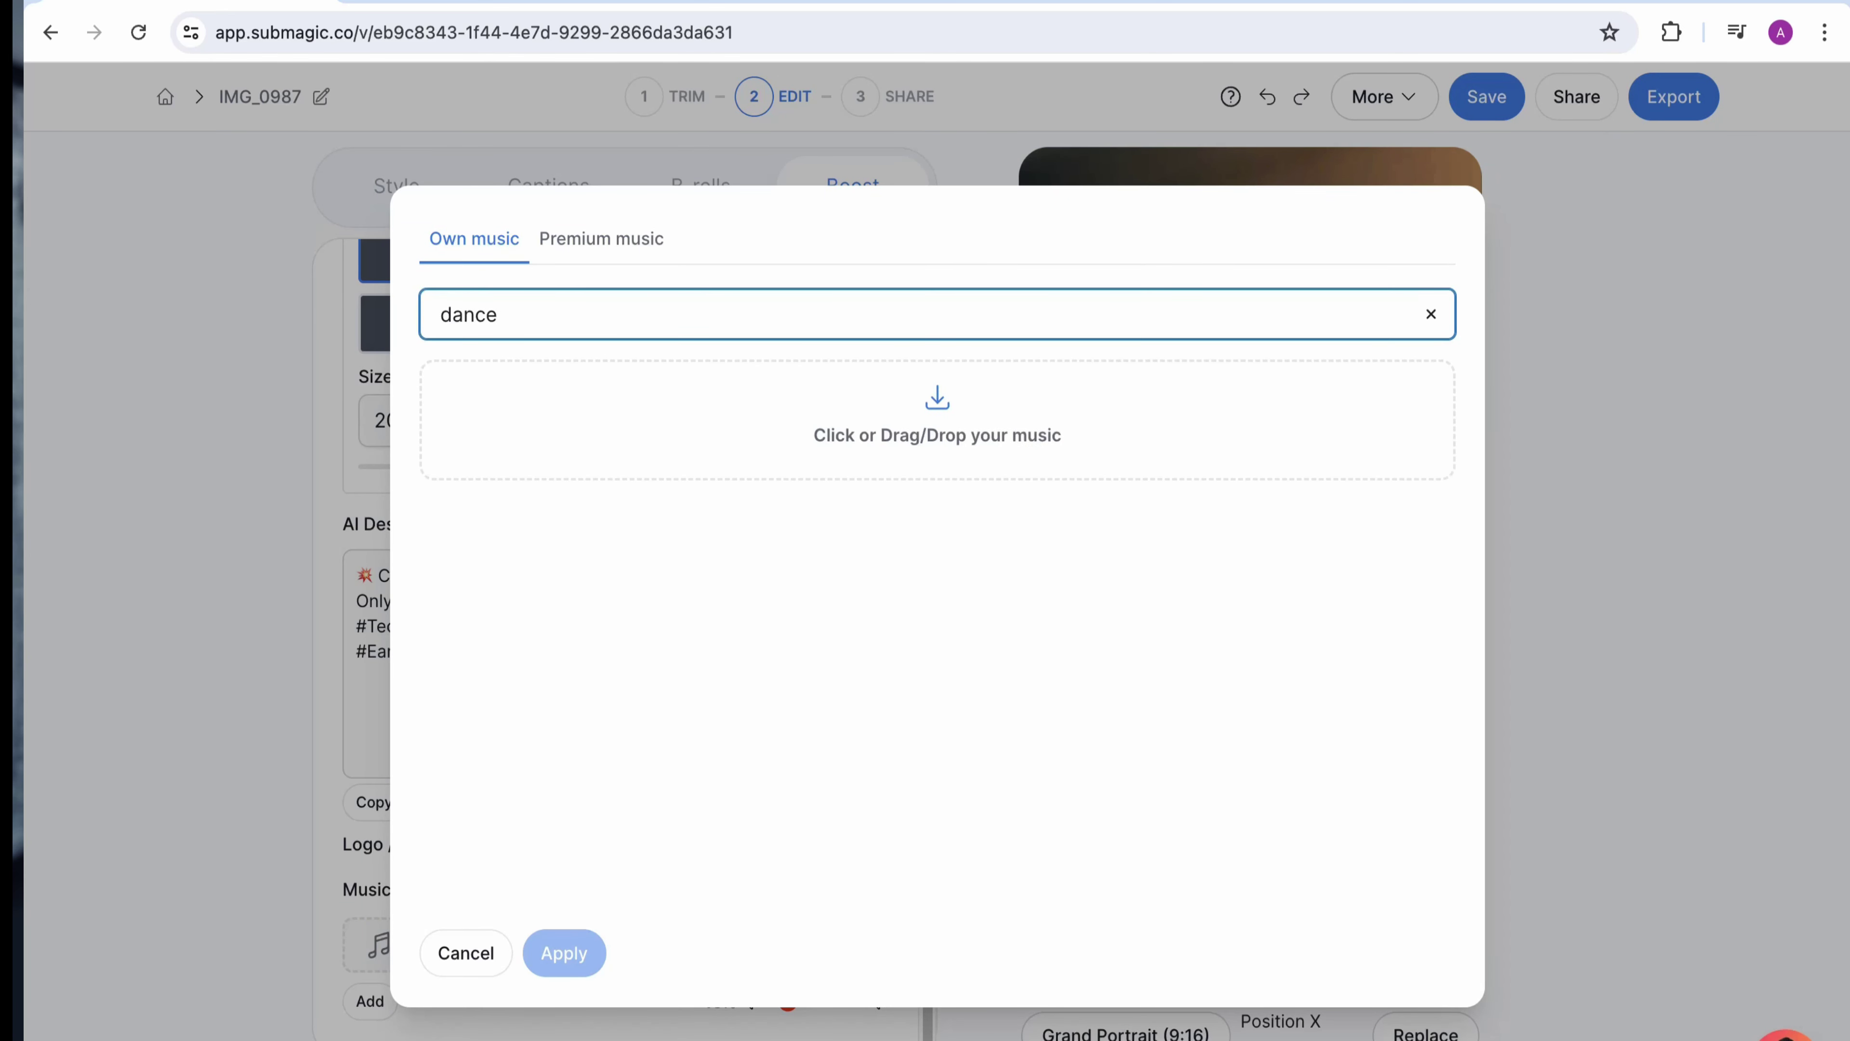
Preview the premium track Joyful Ride and apply Inspiring Uplifting Motivational Corporate as the video's background music.
click(601, 239)
click(456, 410)
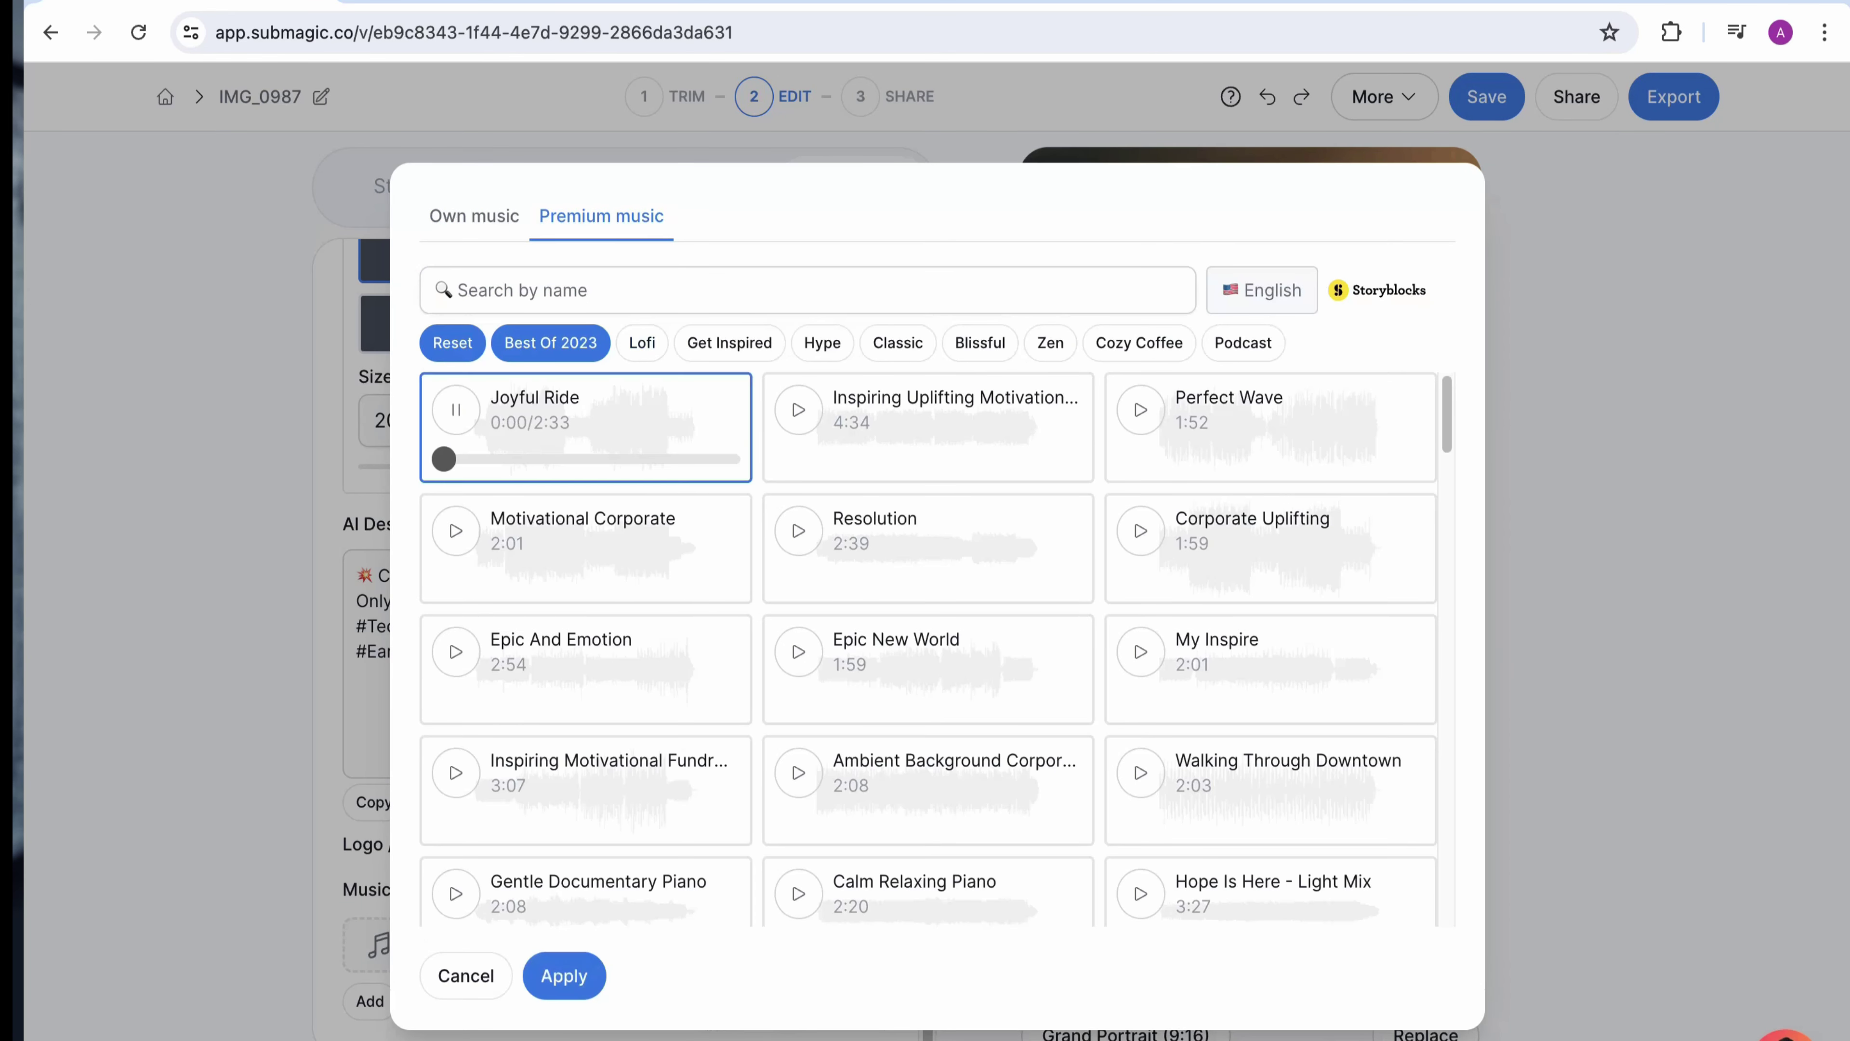
click(456, 410)
click(798, 410)
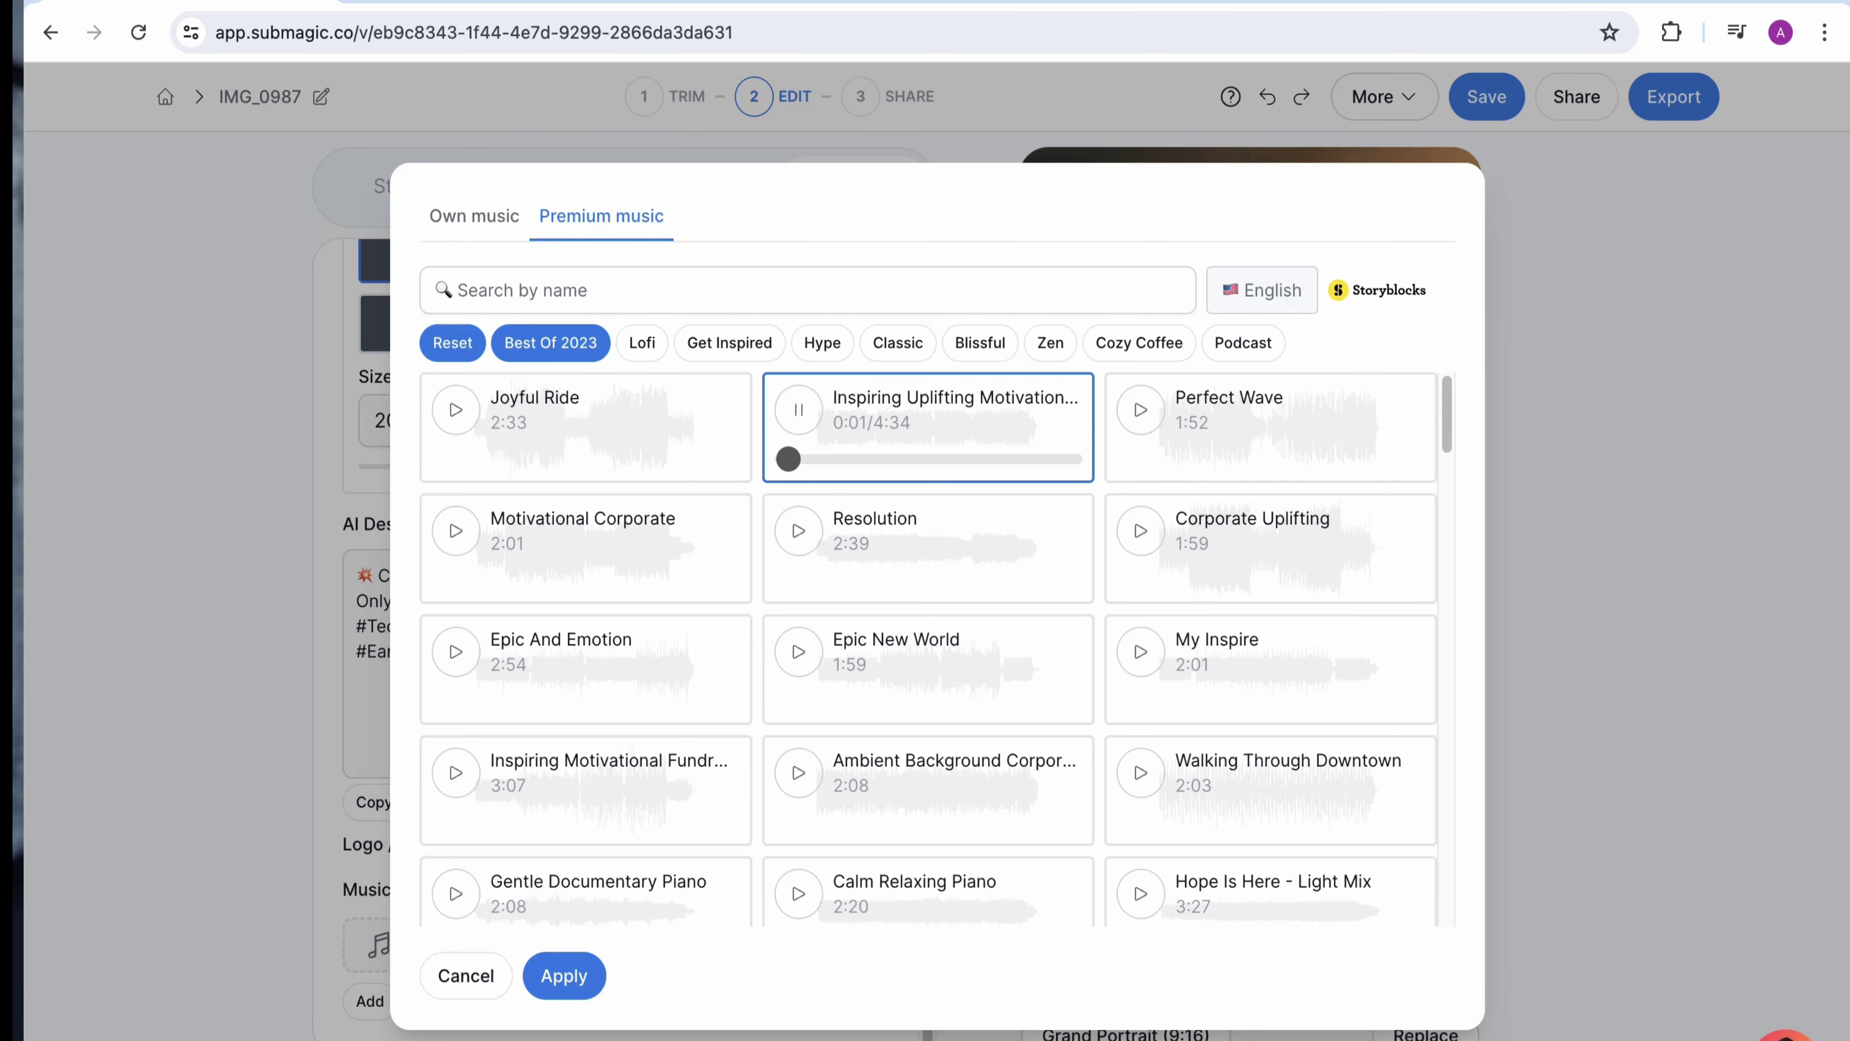
click(563, 976)
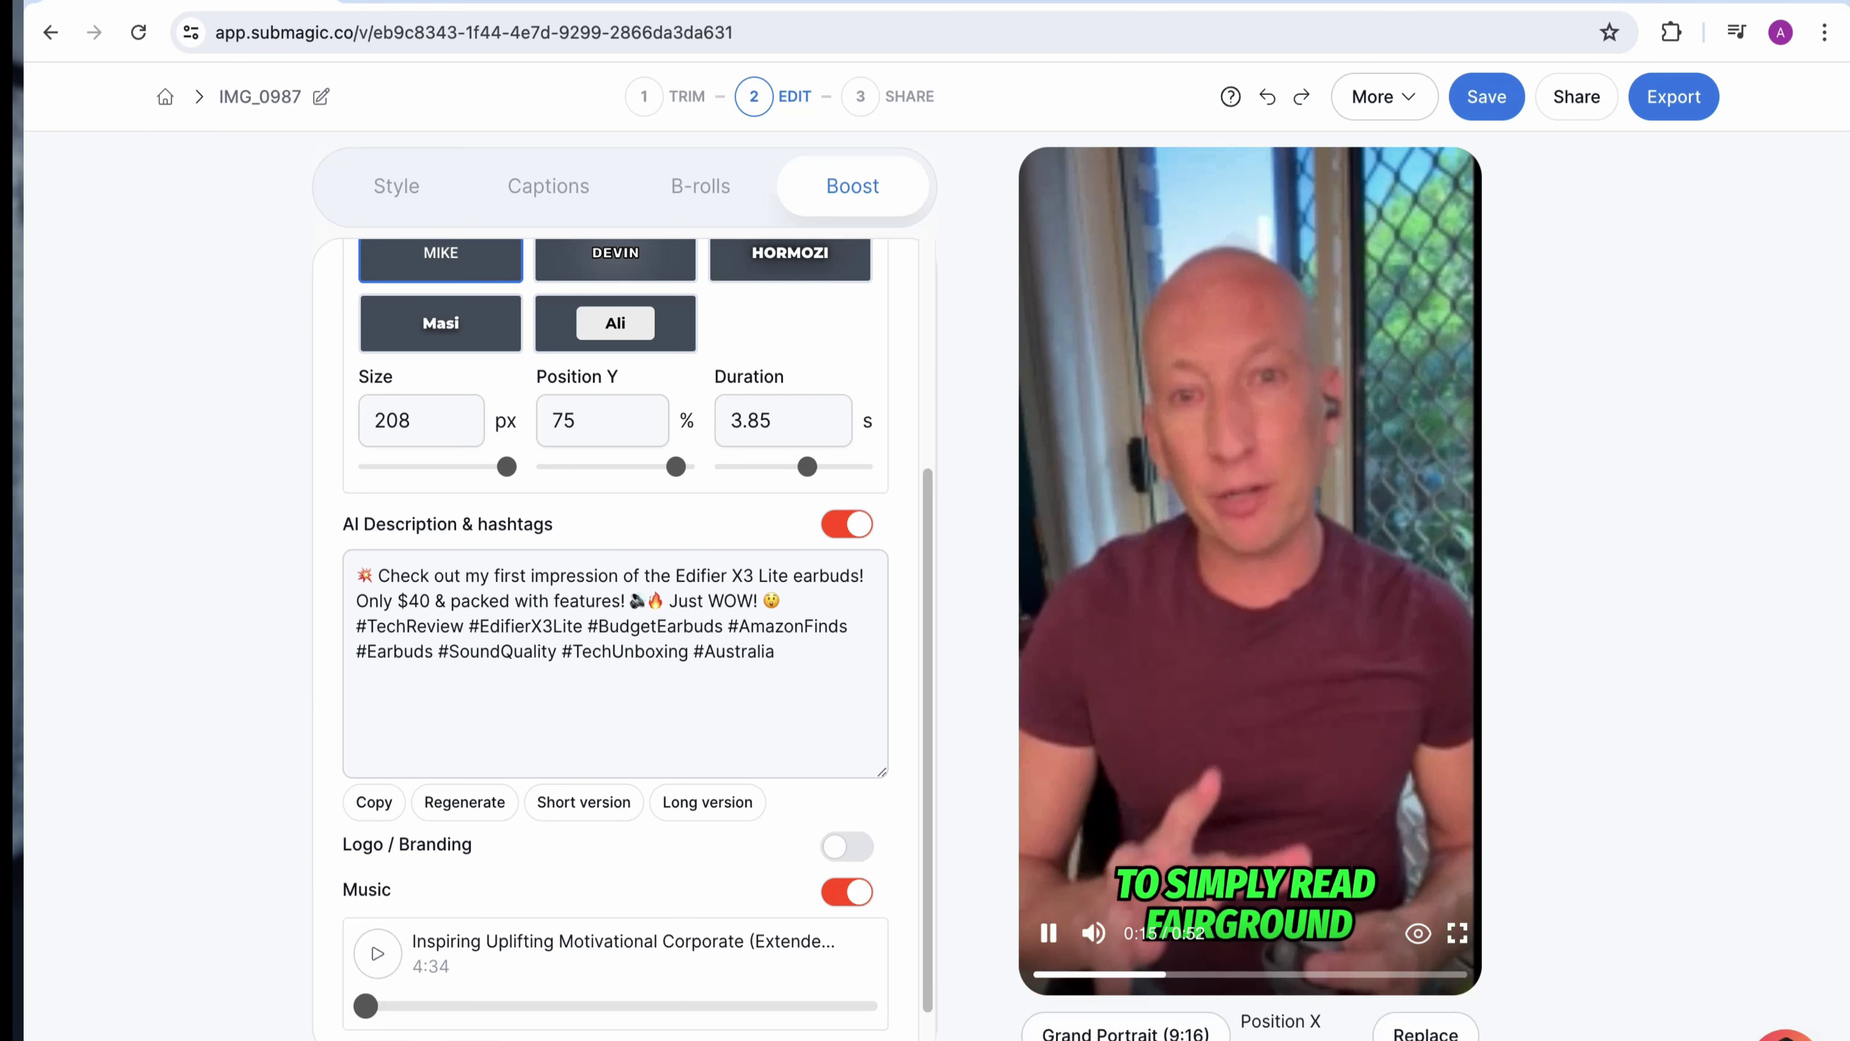
Pause the video preview and export the finished IMG_0987 short.
key(space)
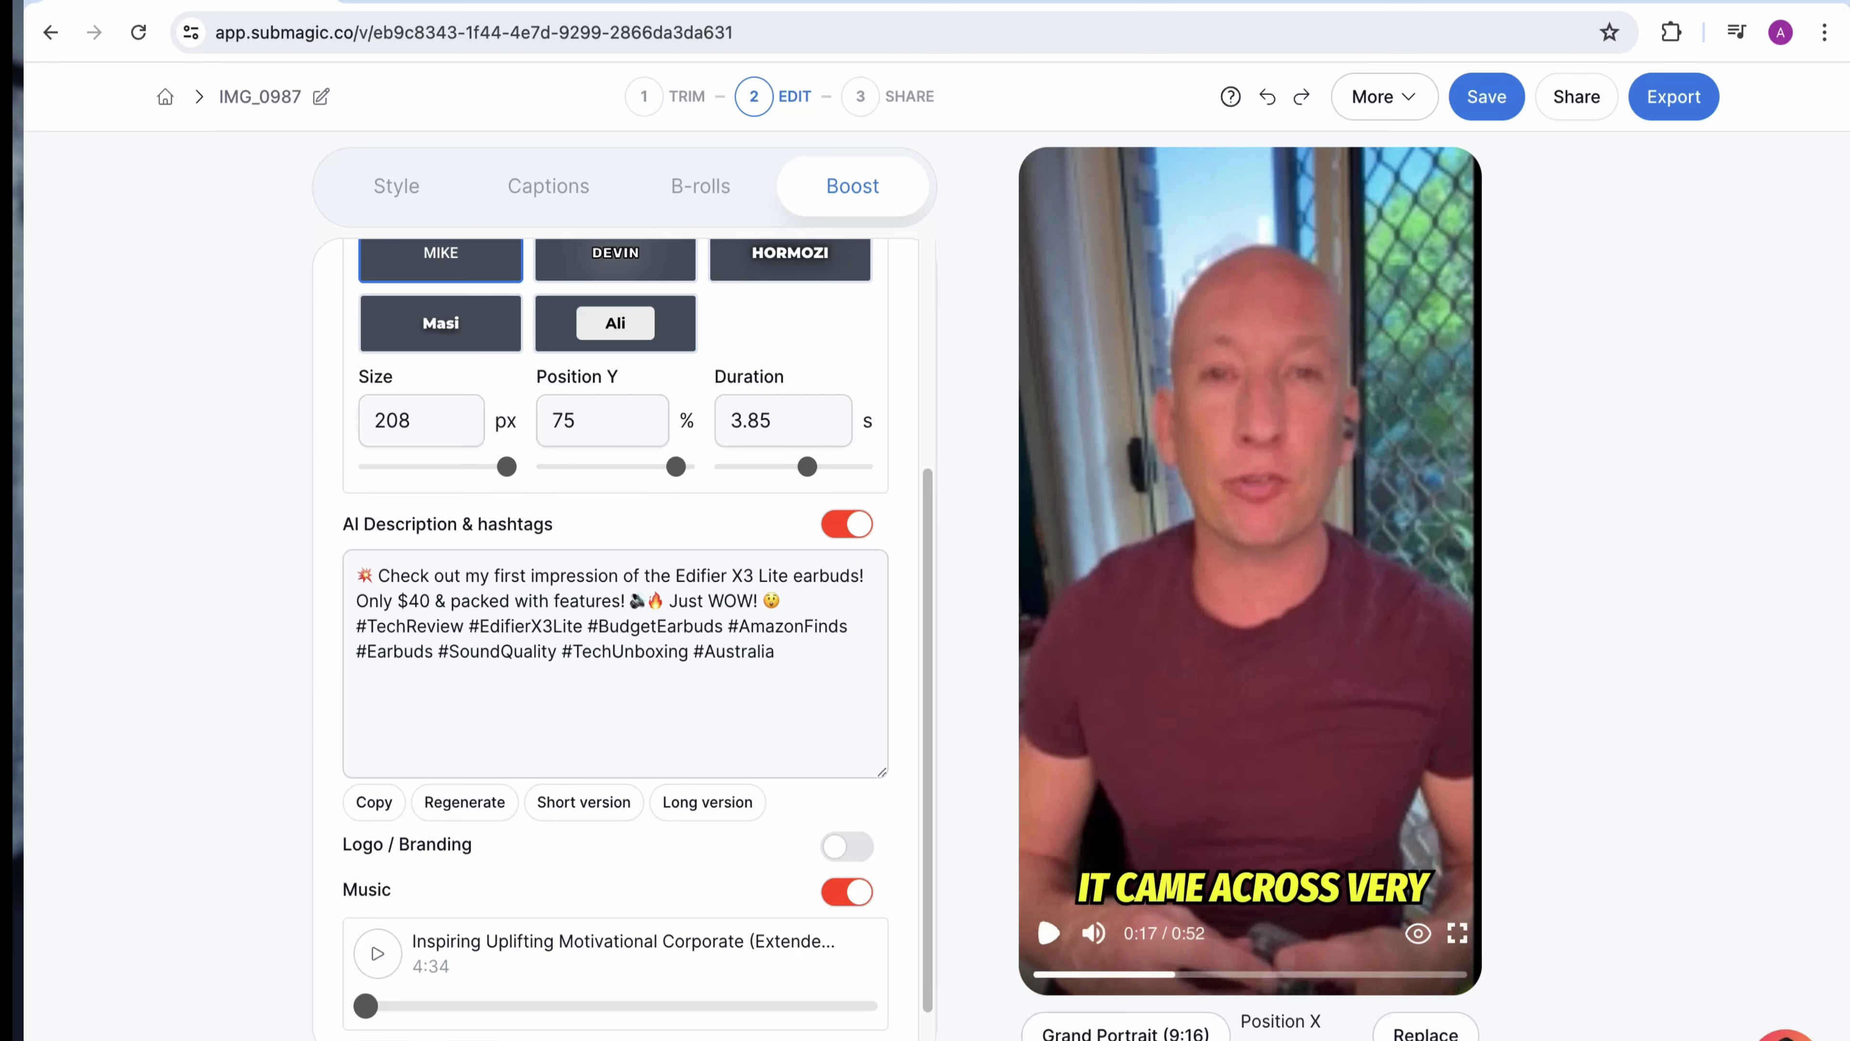
click(1673, 97)
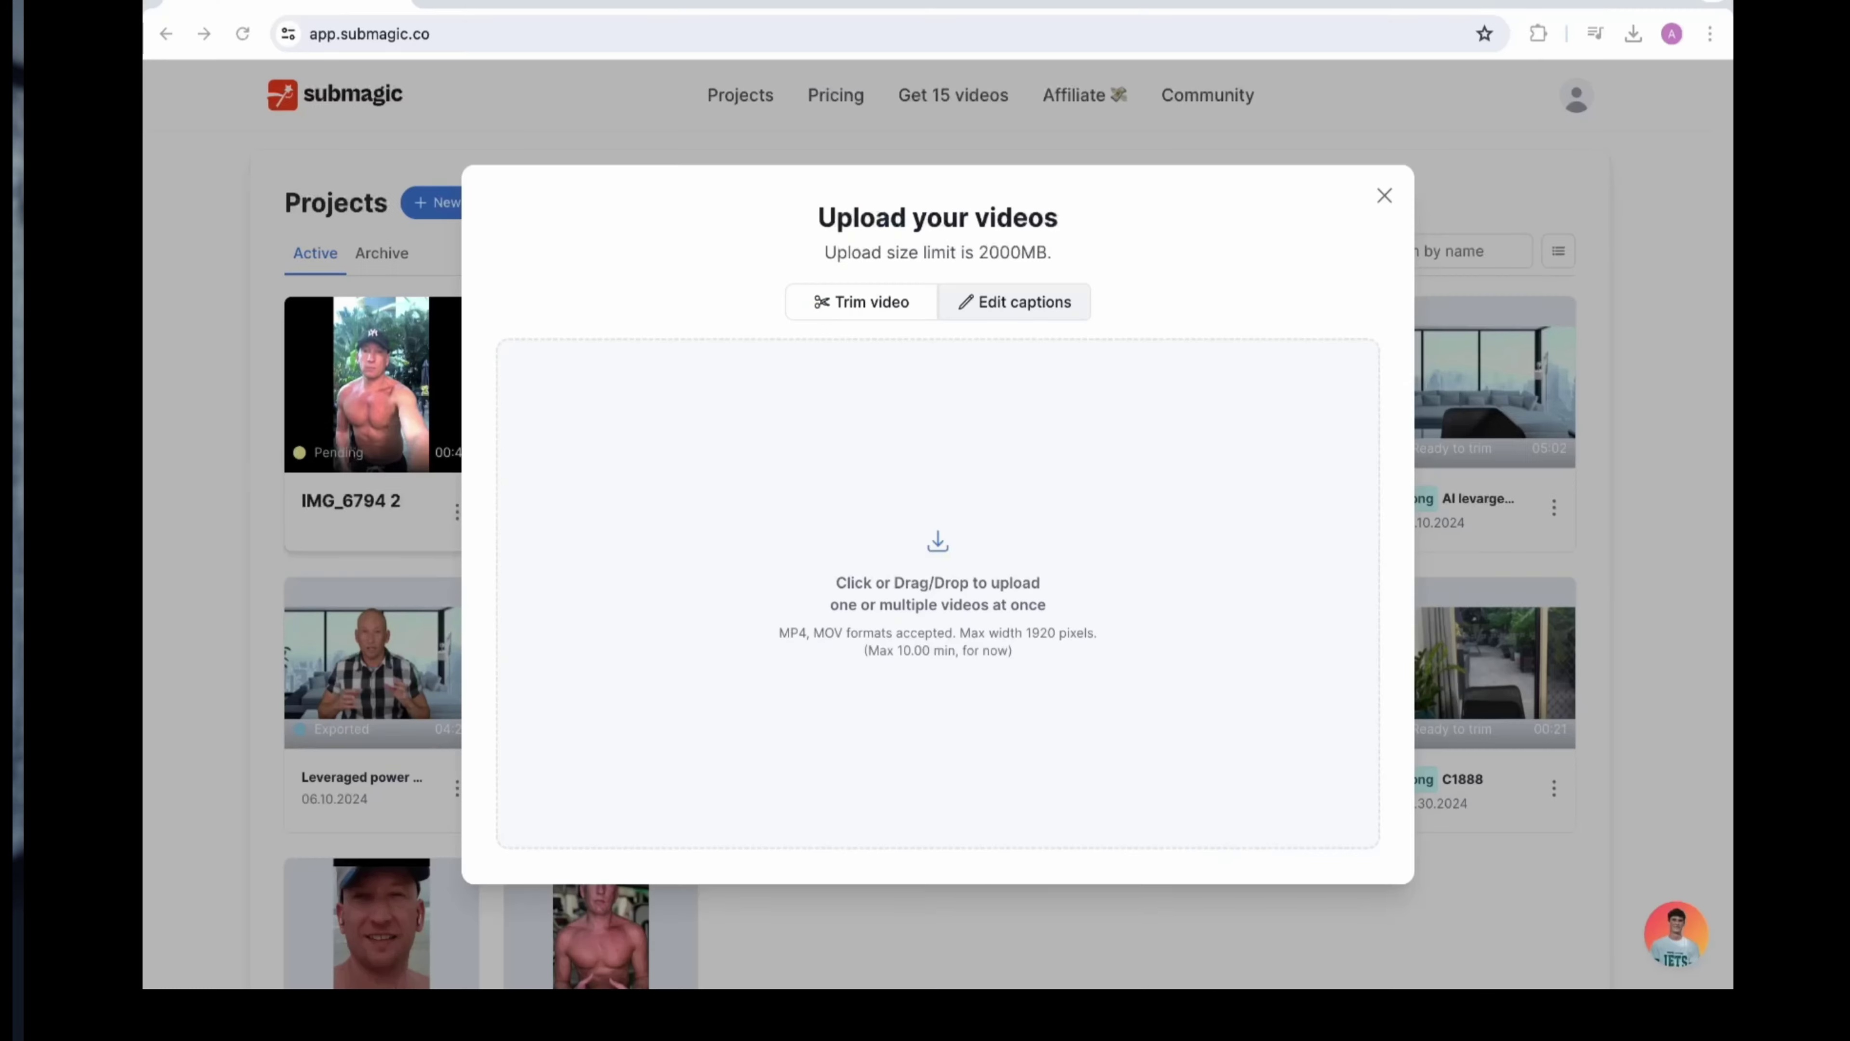
Add the IMG_6794 2 video for caption editing, preview it briefly and upload it with English as the language.
drag(150, 303, 838, 478)
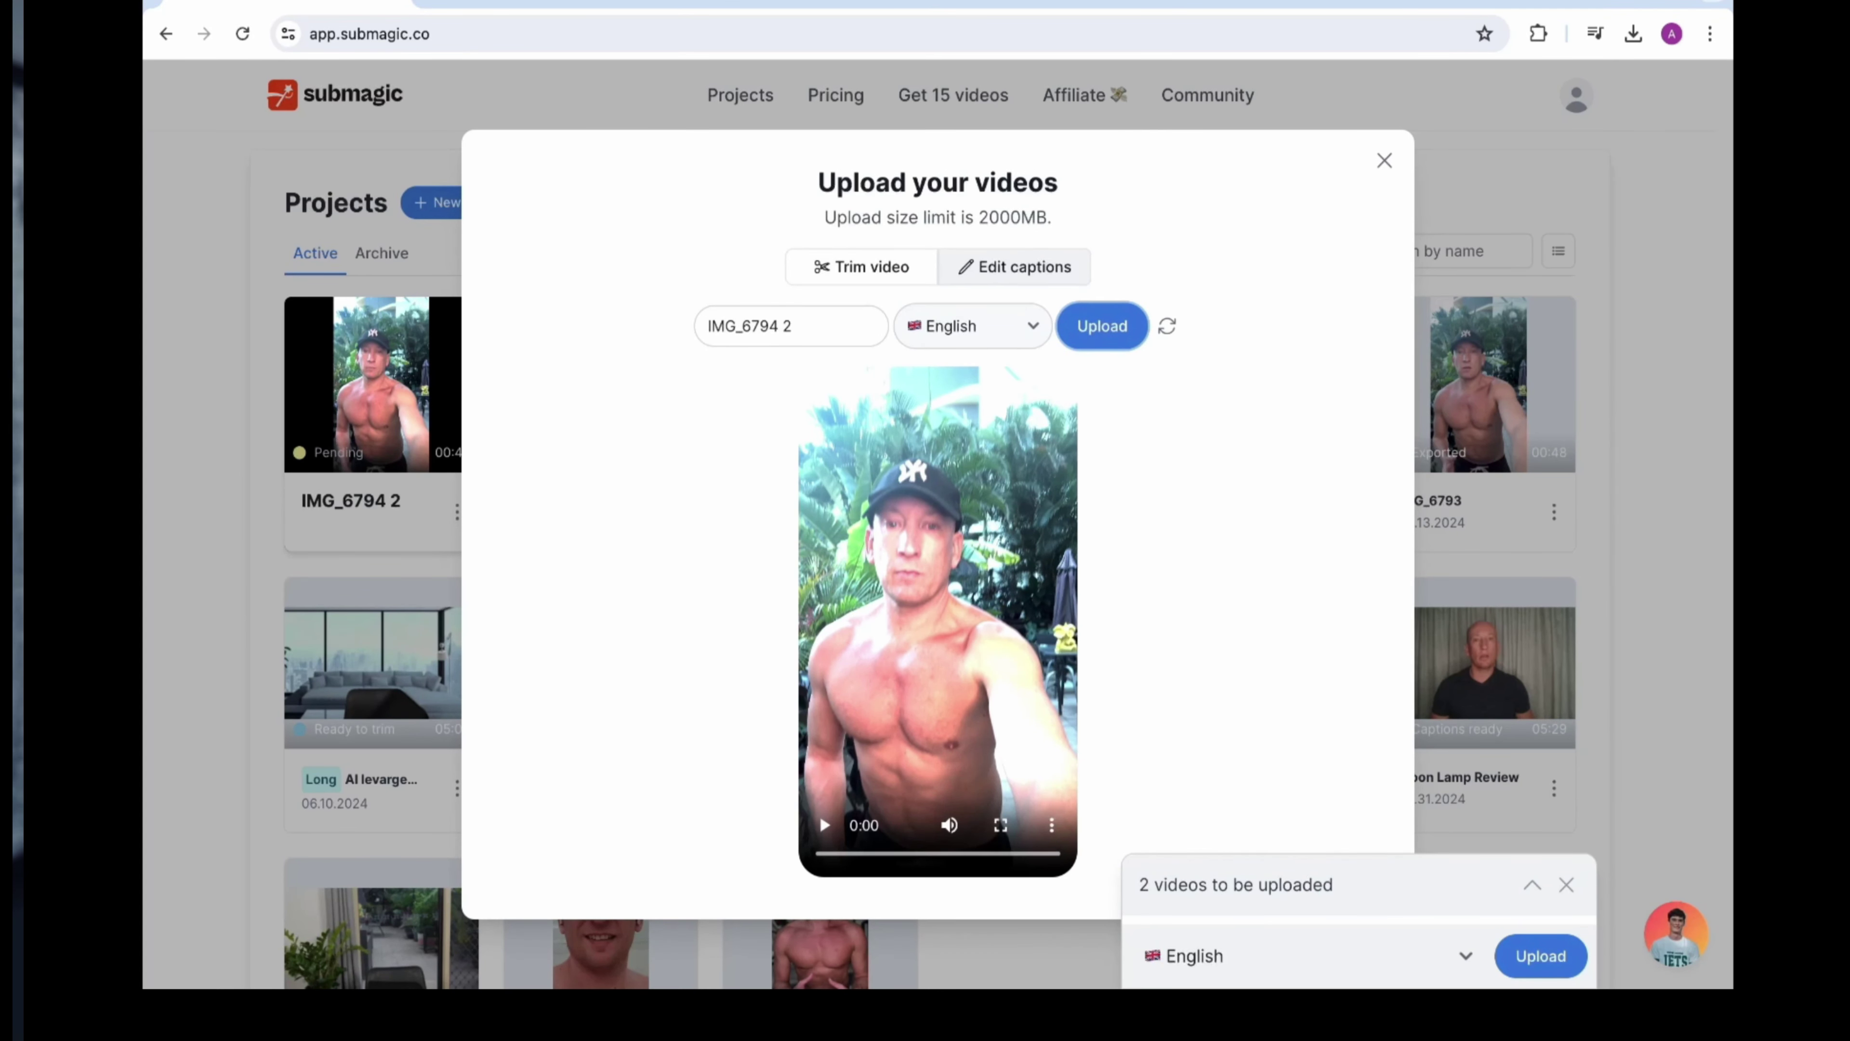
click(820, 818)
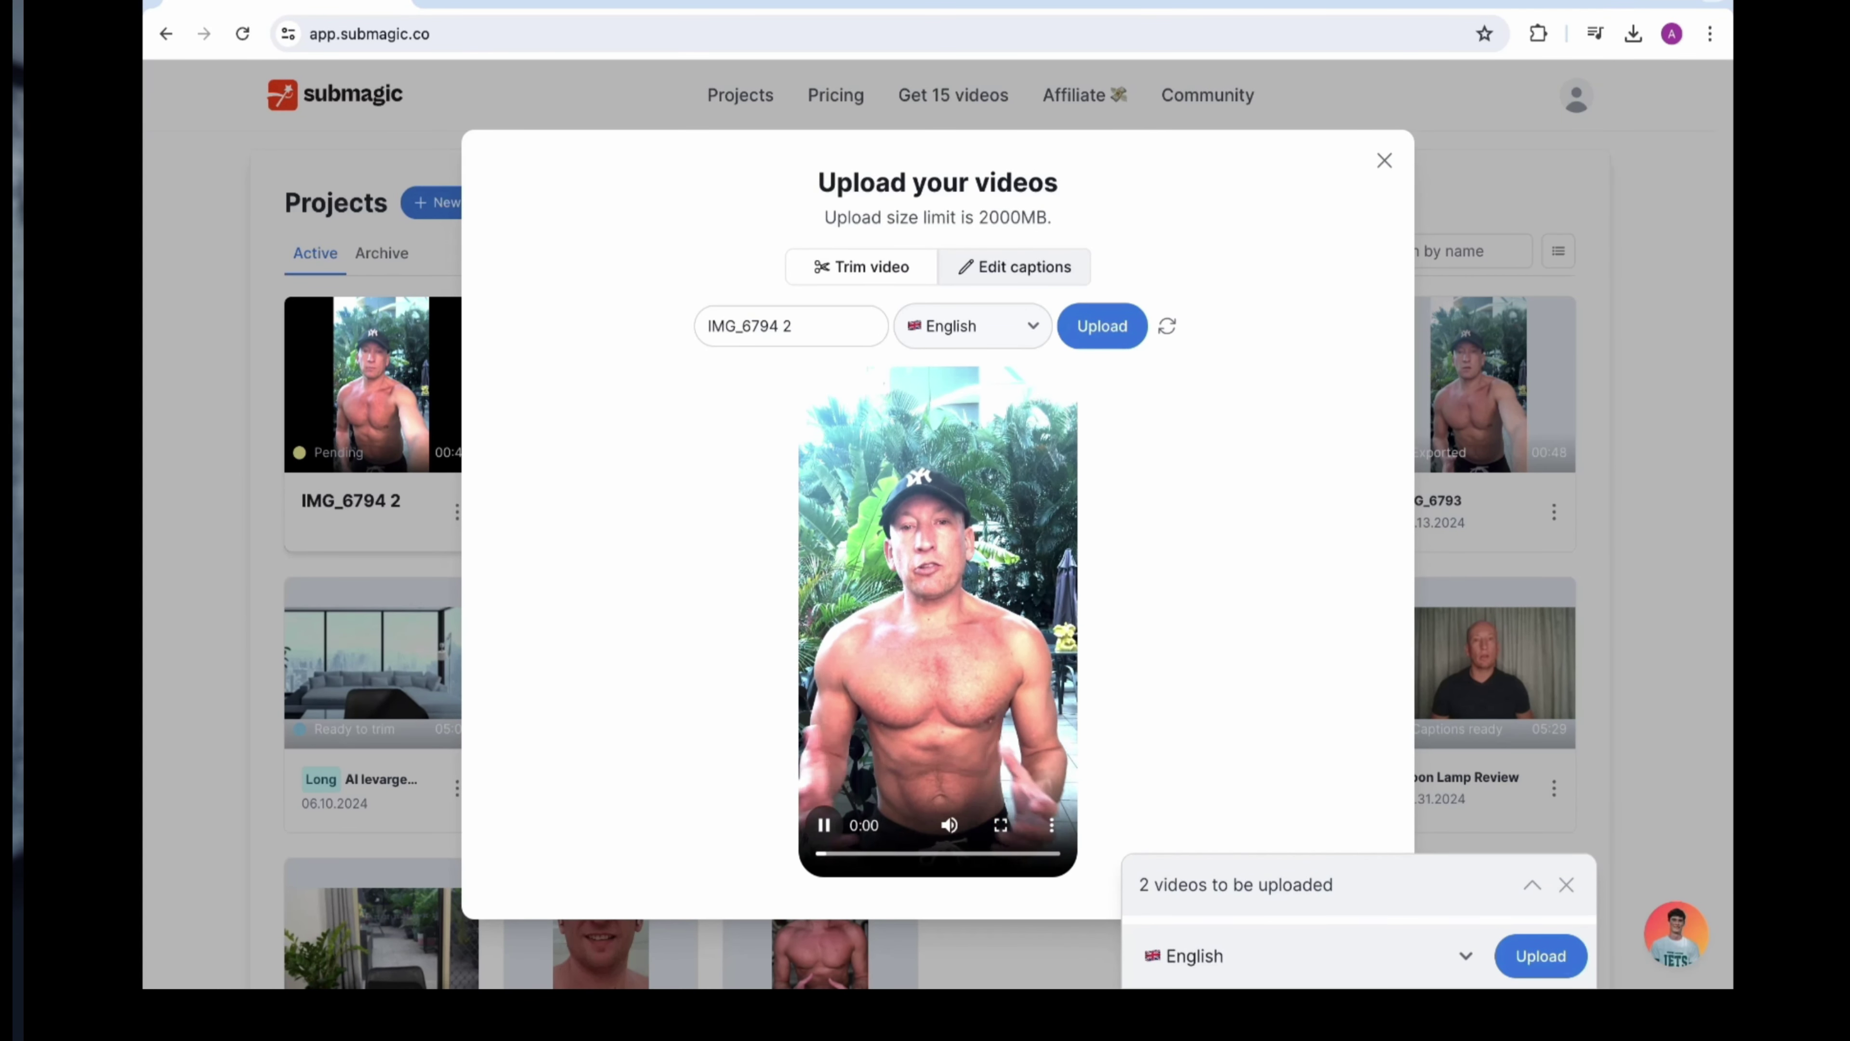
click(823, 824)
click(1102, 326)
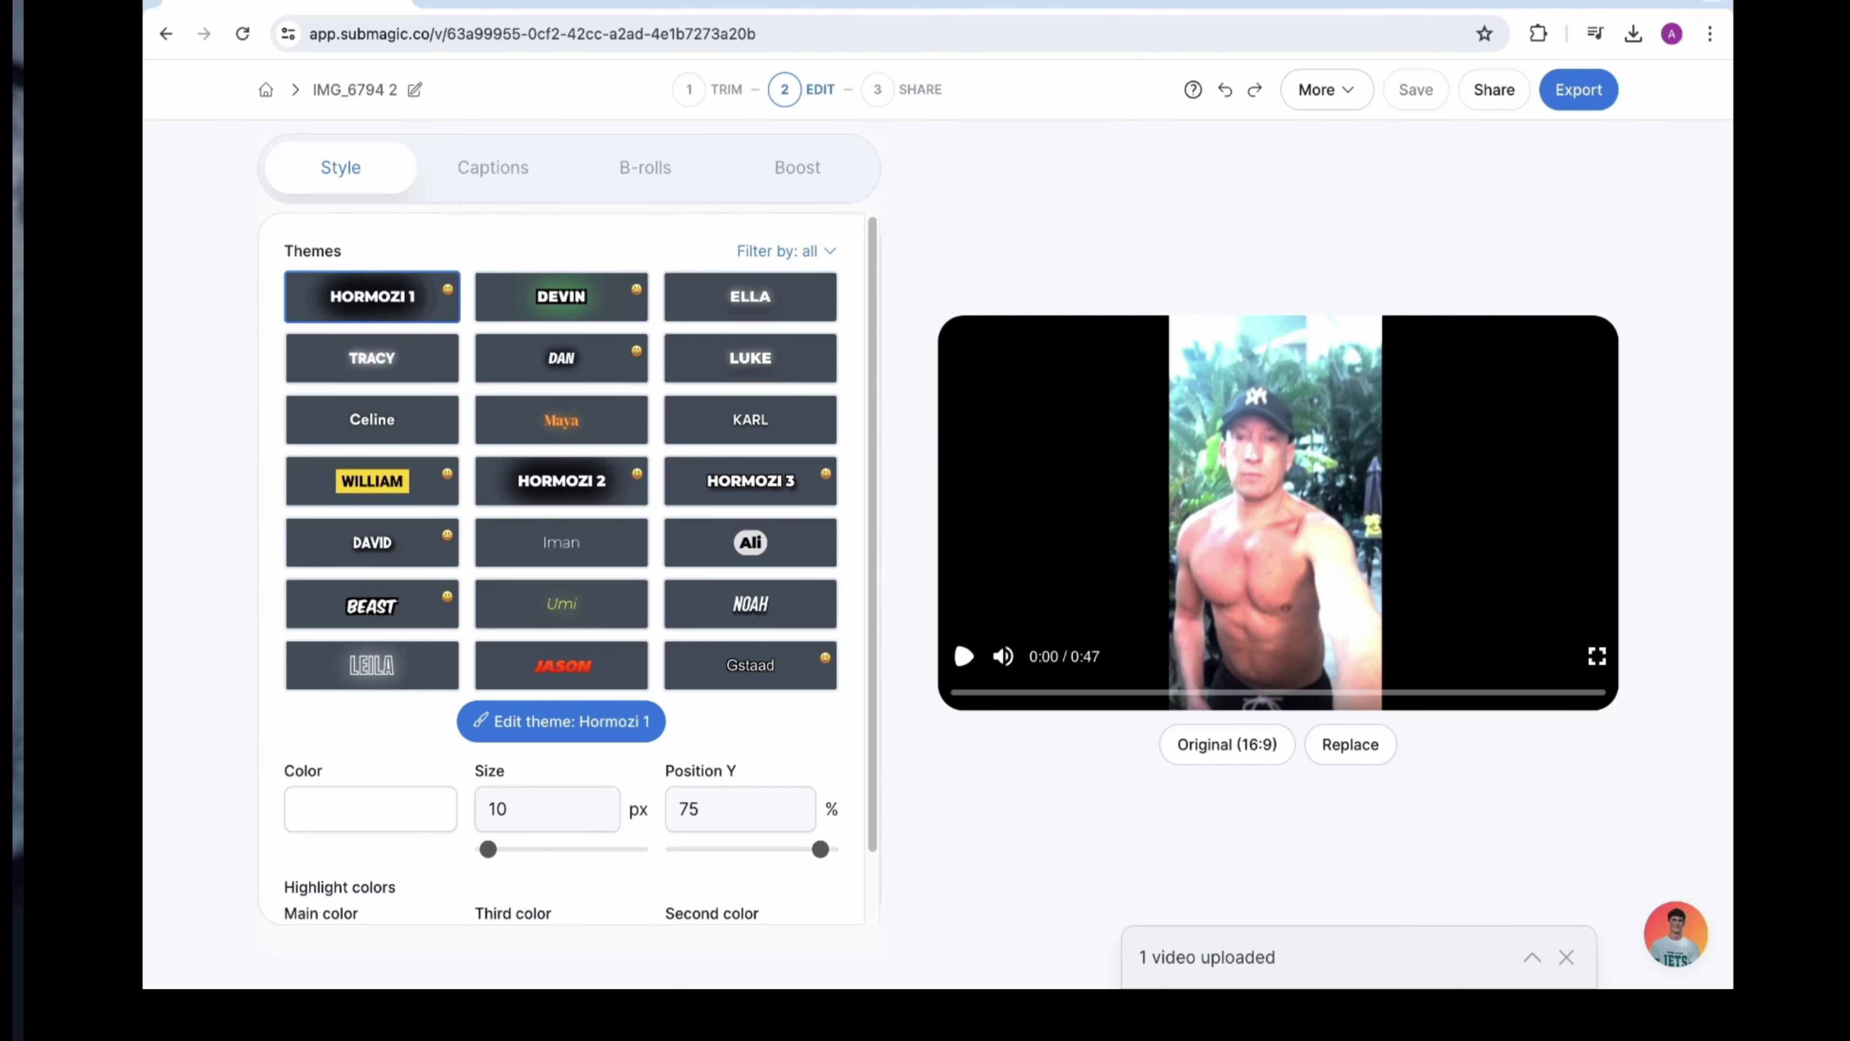
Set the IMG_6794 2 video's aspect ratio to Grand Portrait (9:16).
click(1227, 744)
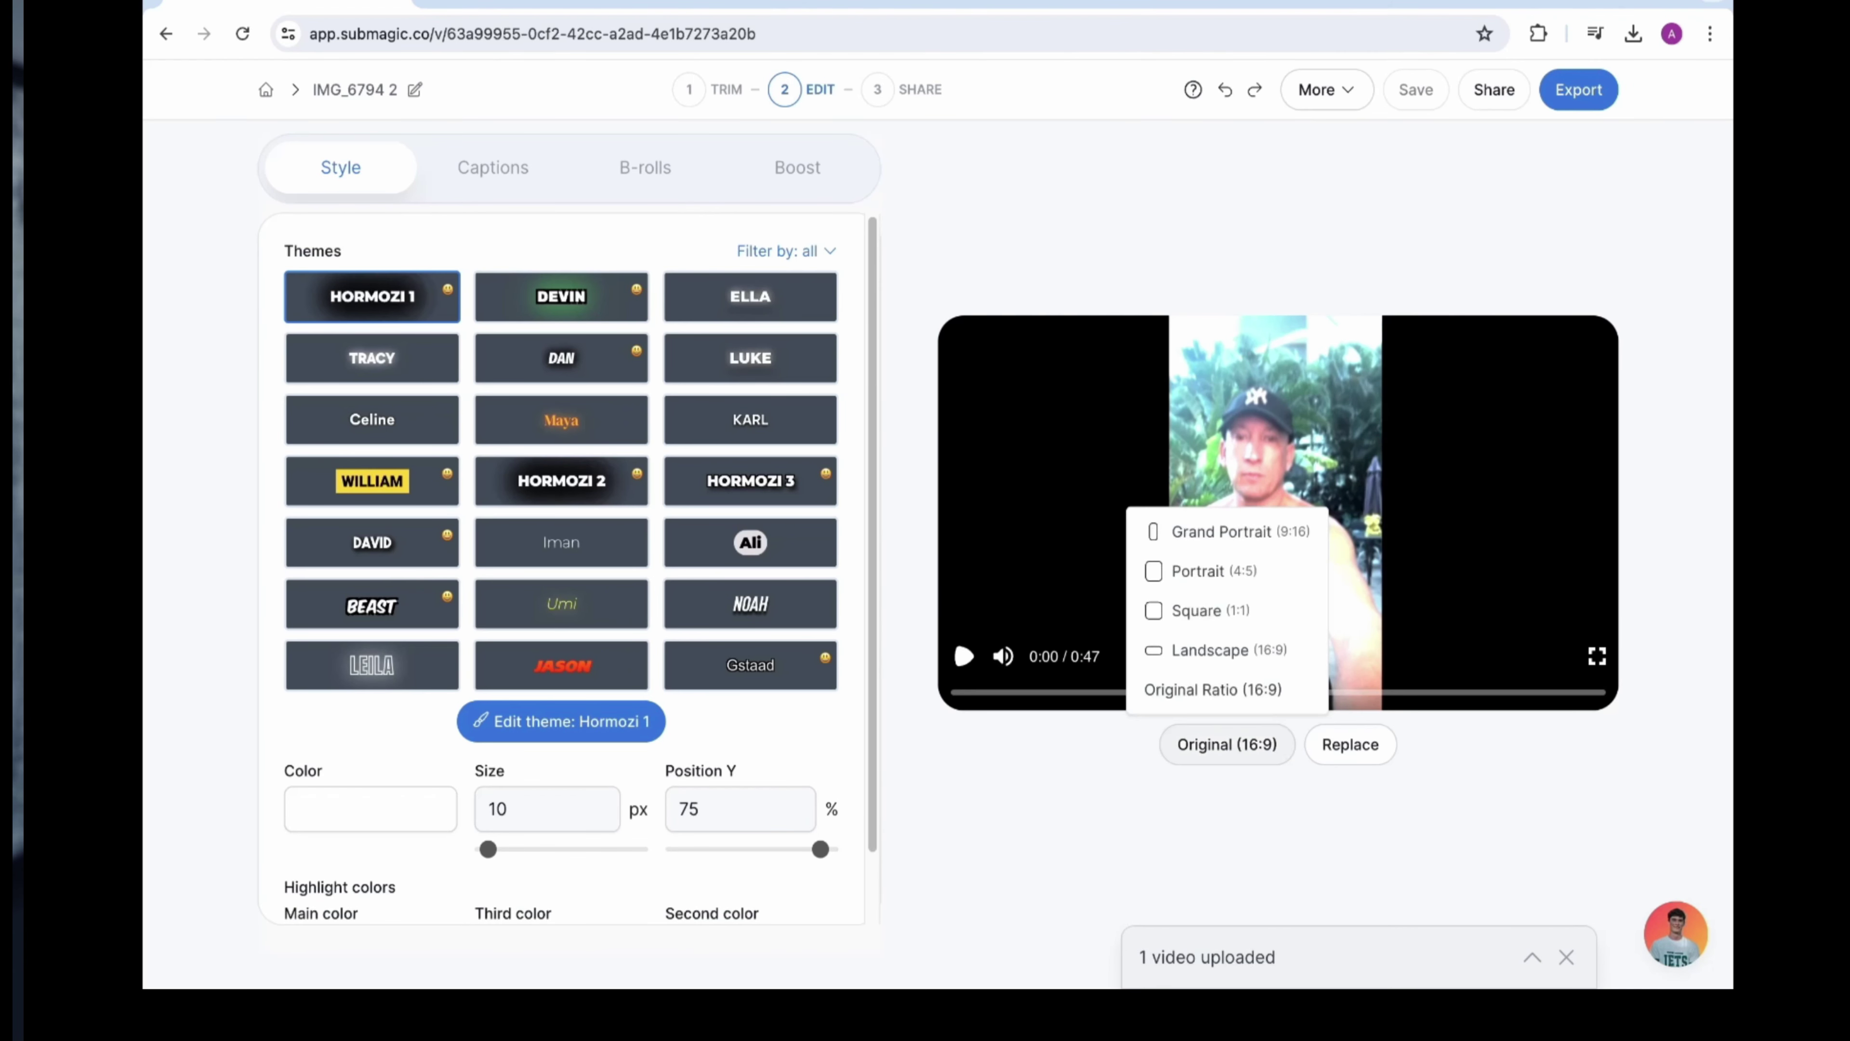
click(1241, 532)
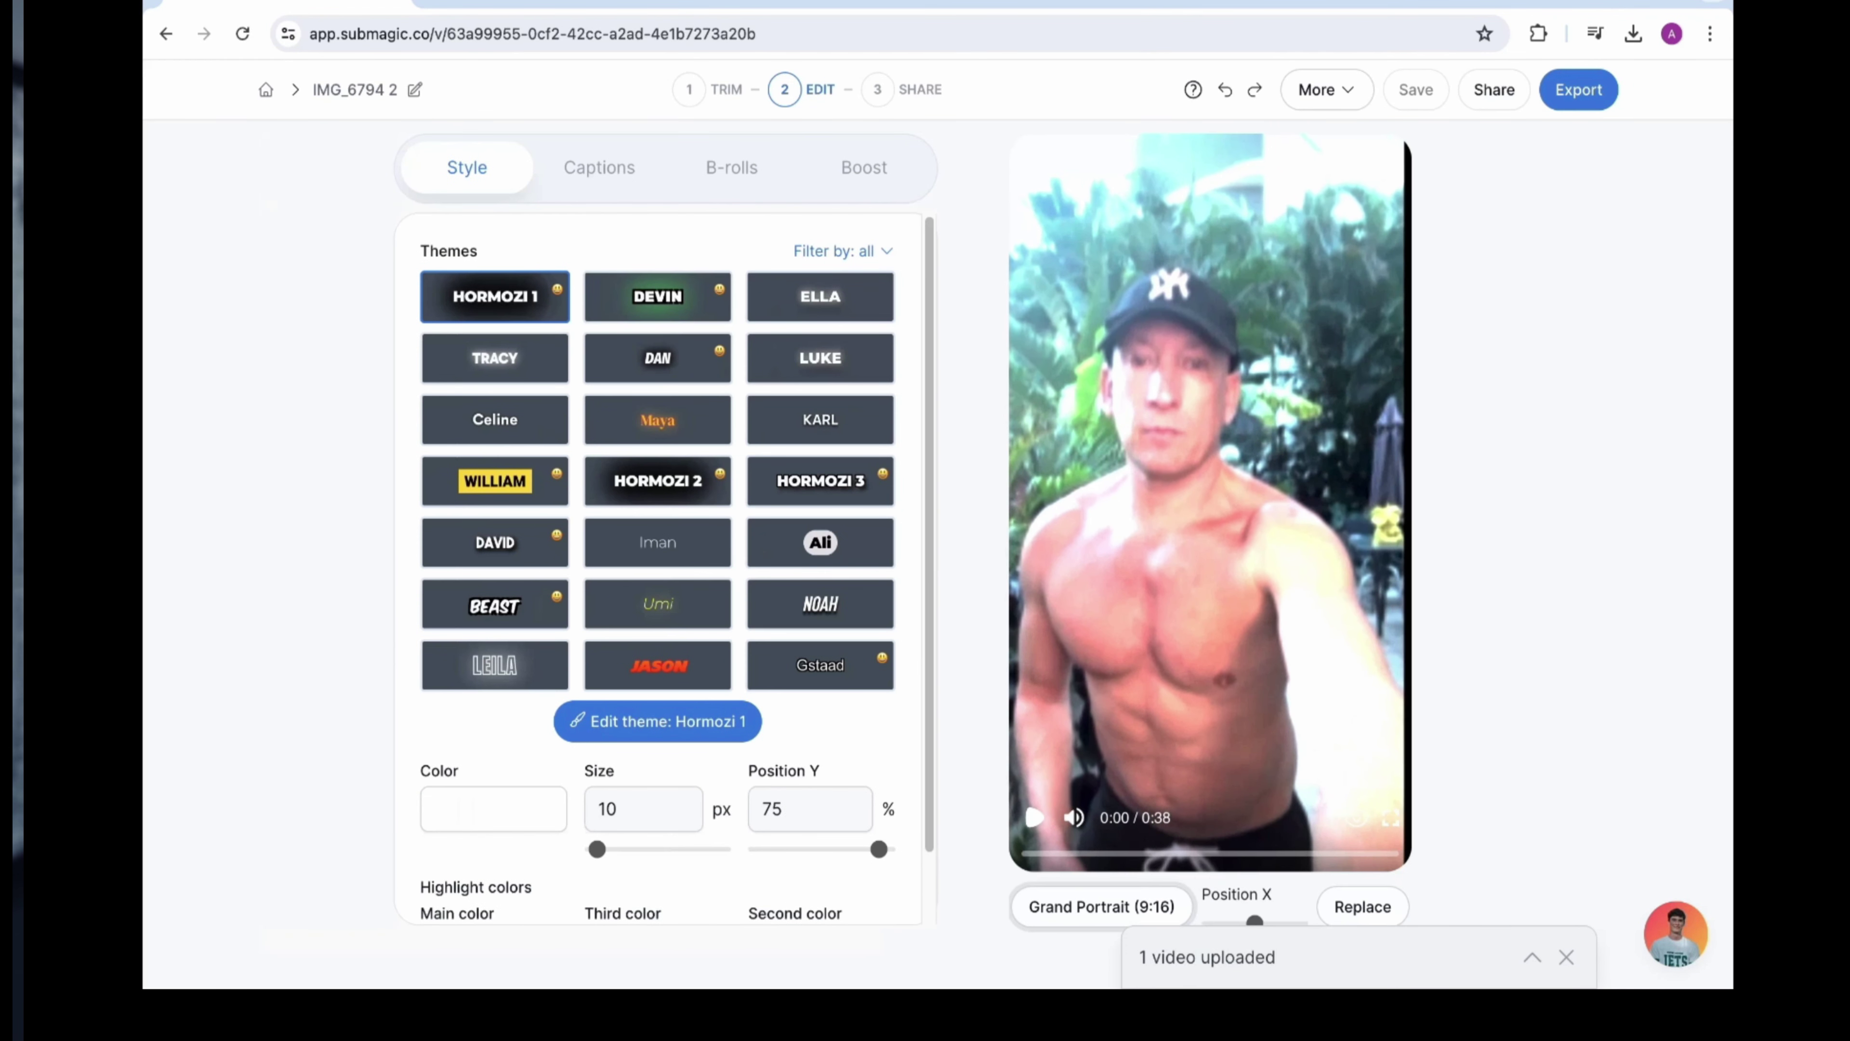
Try the Devin caption theme at 16 px with Position Y 0%, and the Hormozi 3 theme at 13 px.
click(658, 297)
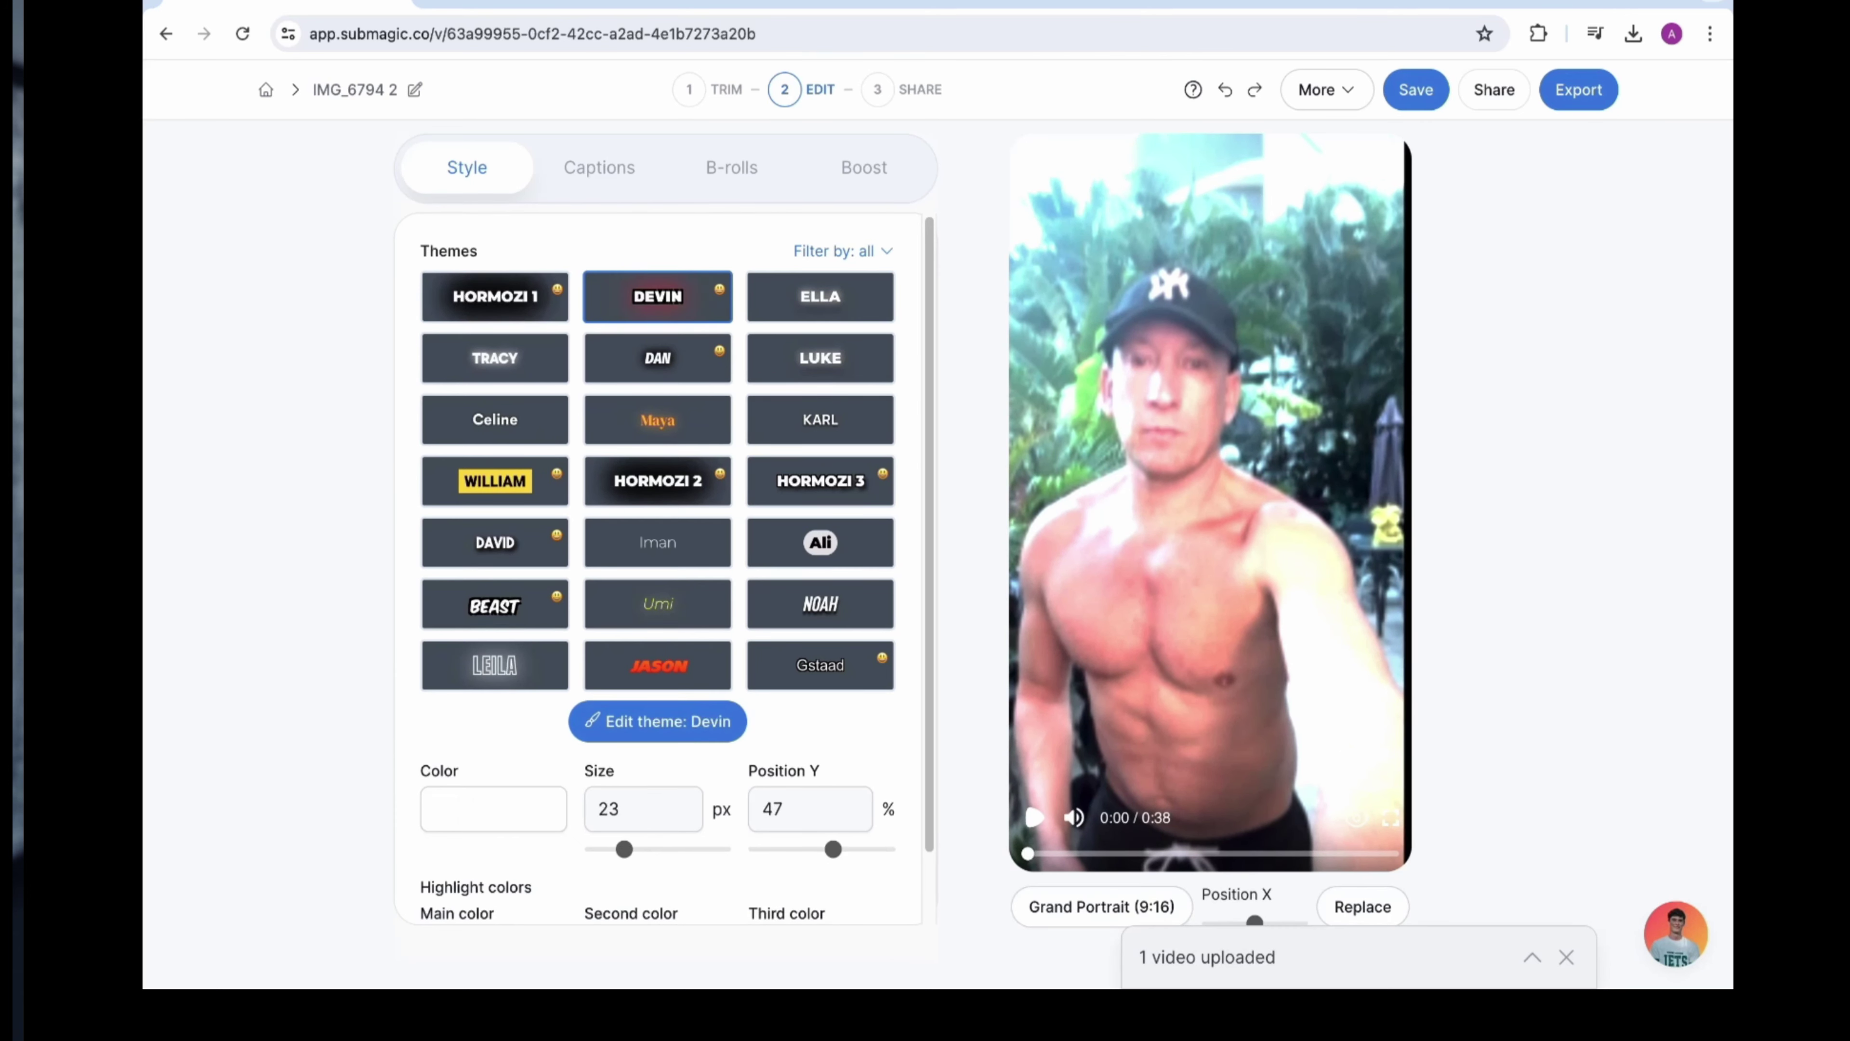
drag(1028, 853, 1045, 853)
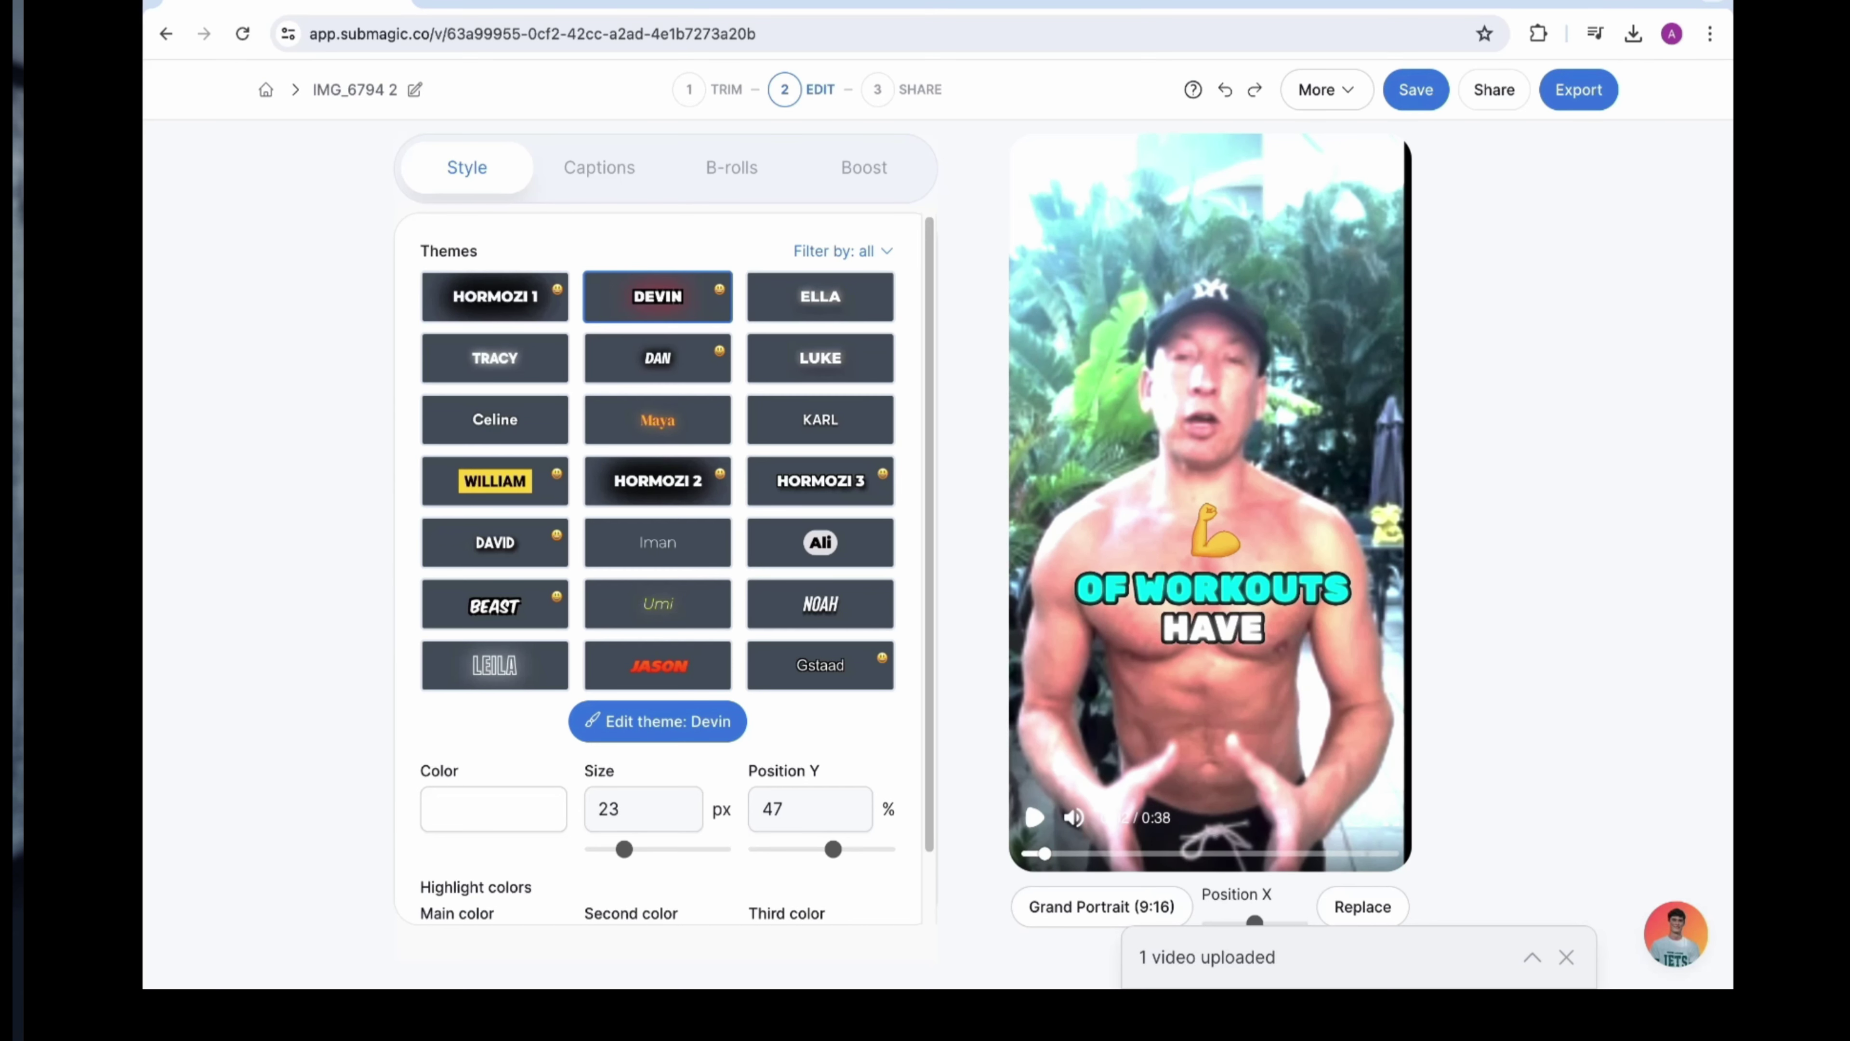
drag(833, 849, 756, 849)
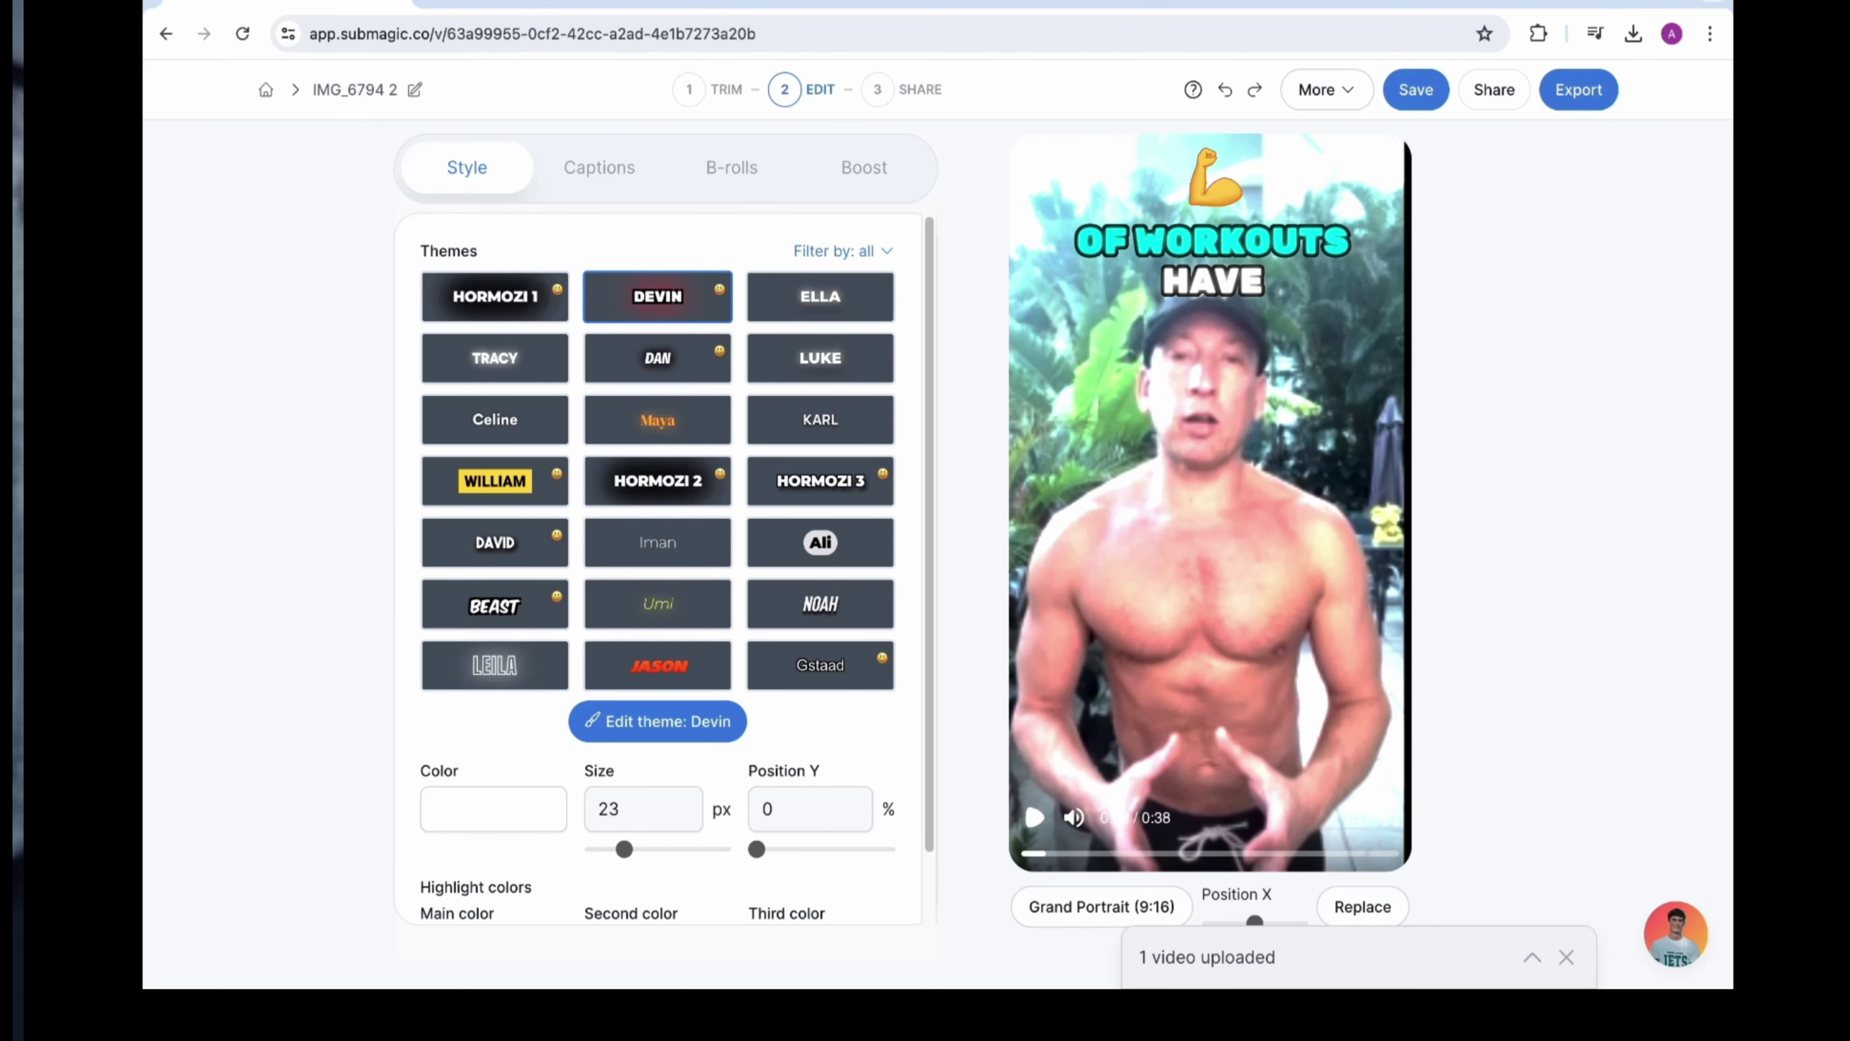
drag(625, 849, 609, 849)
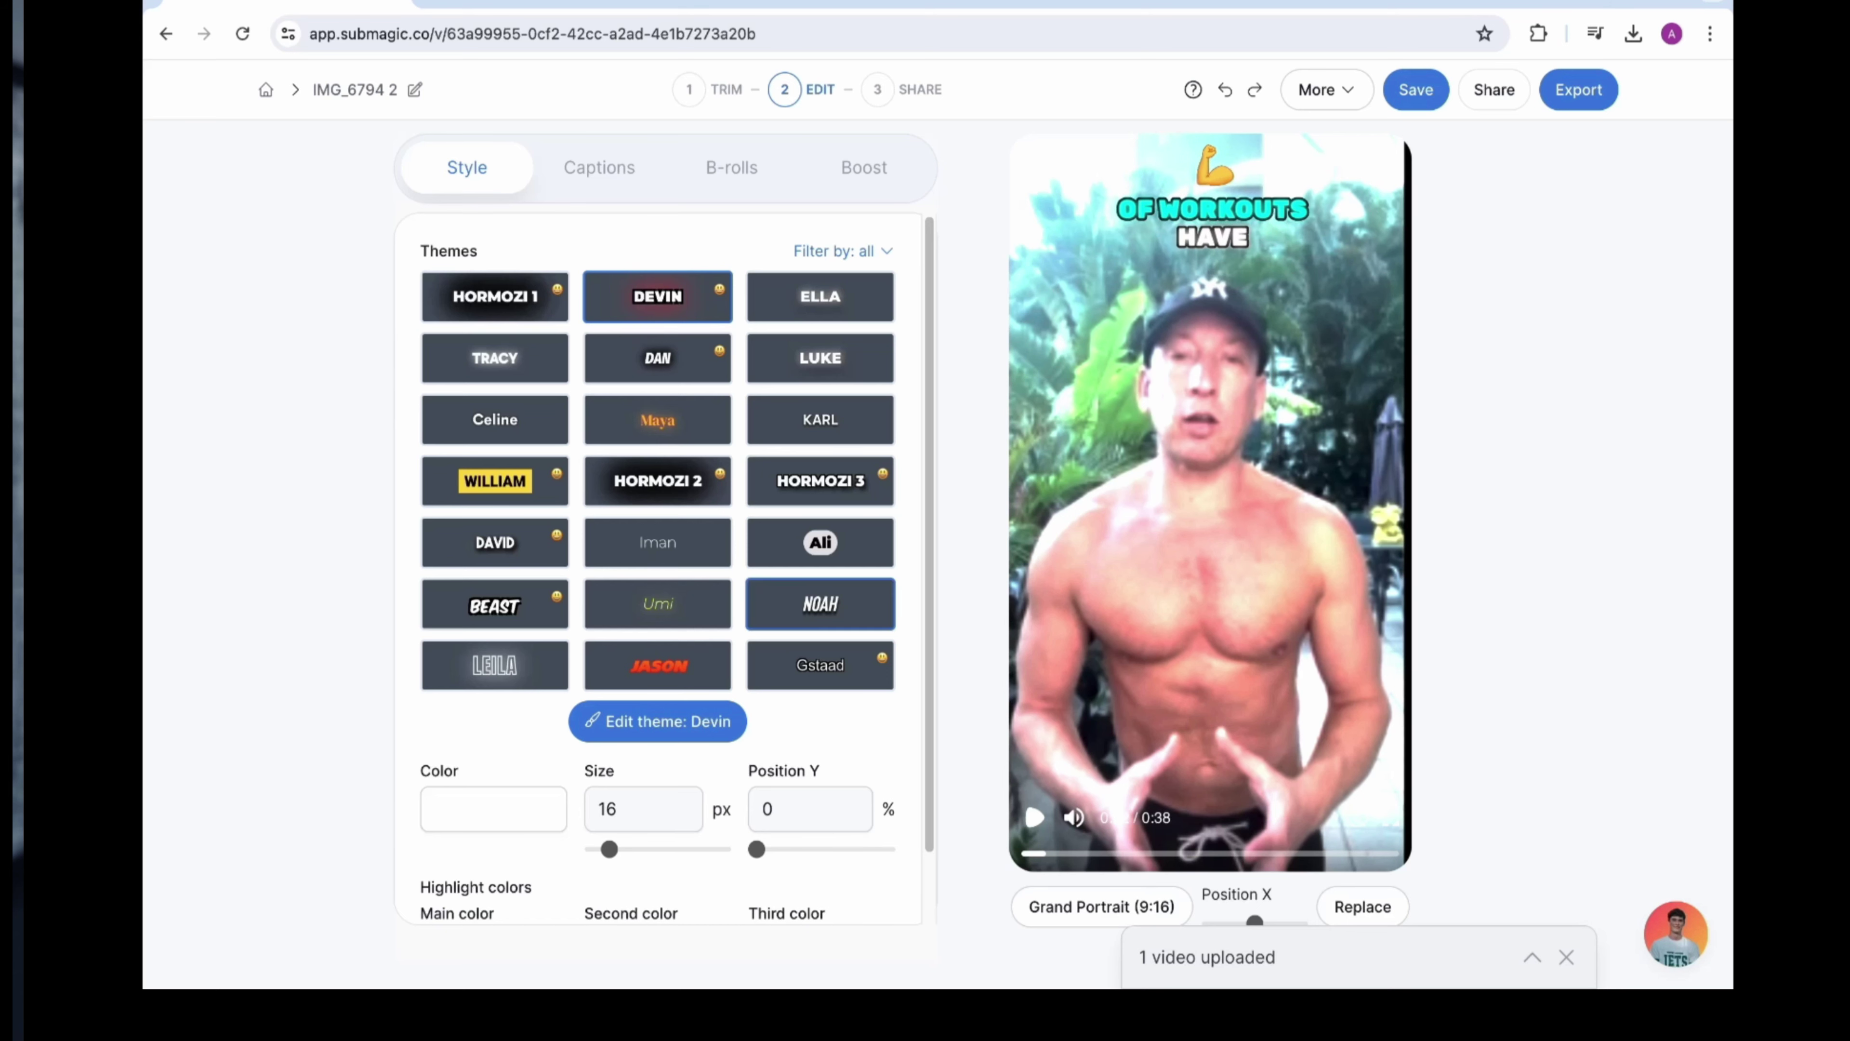
click(820, 481)
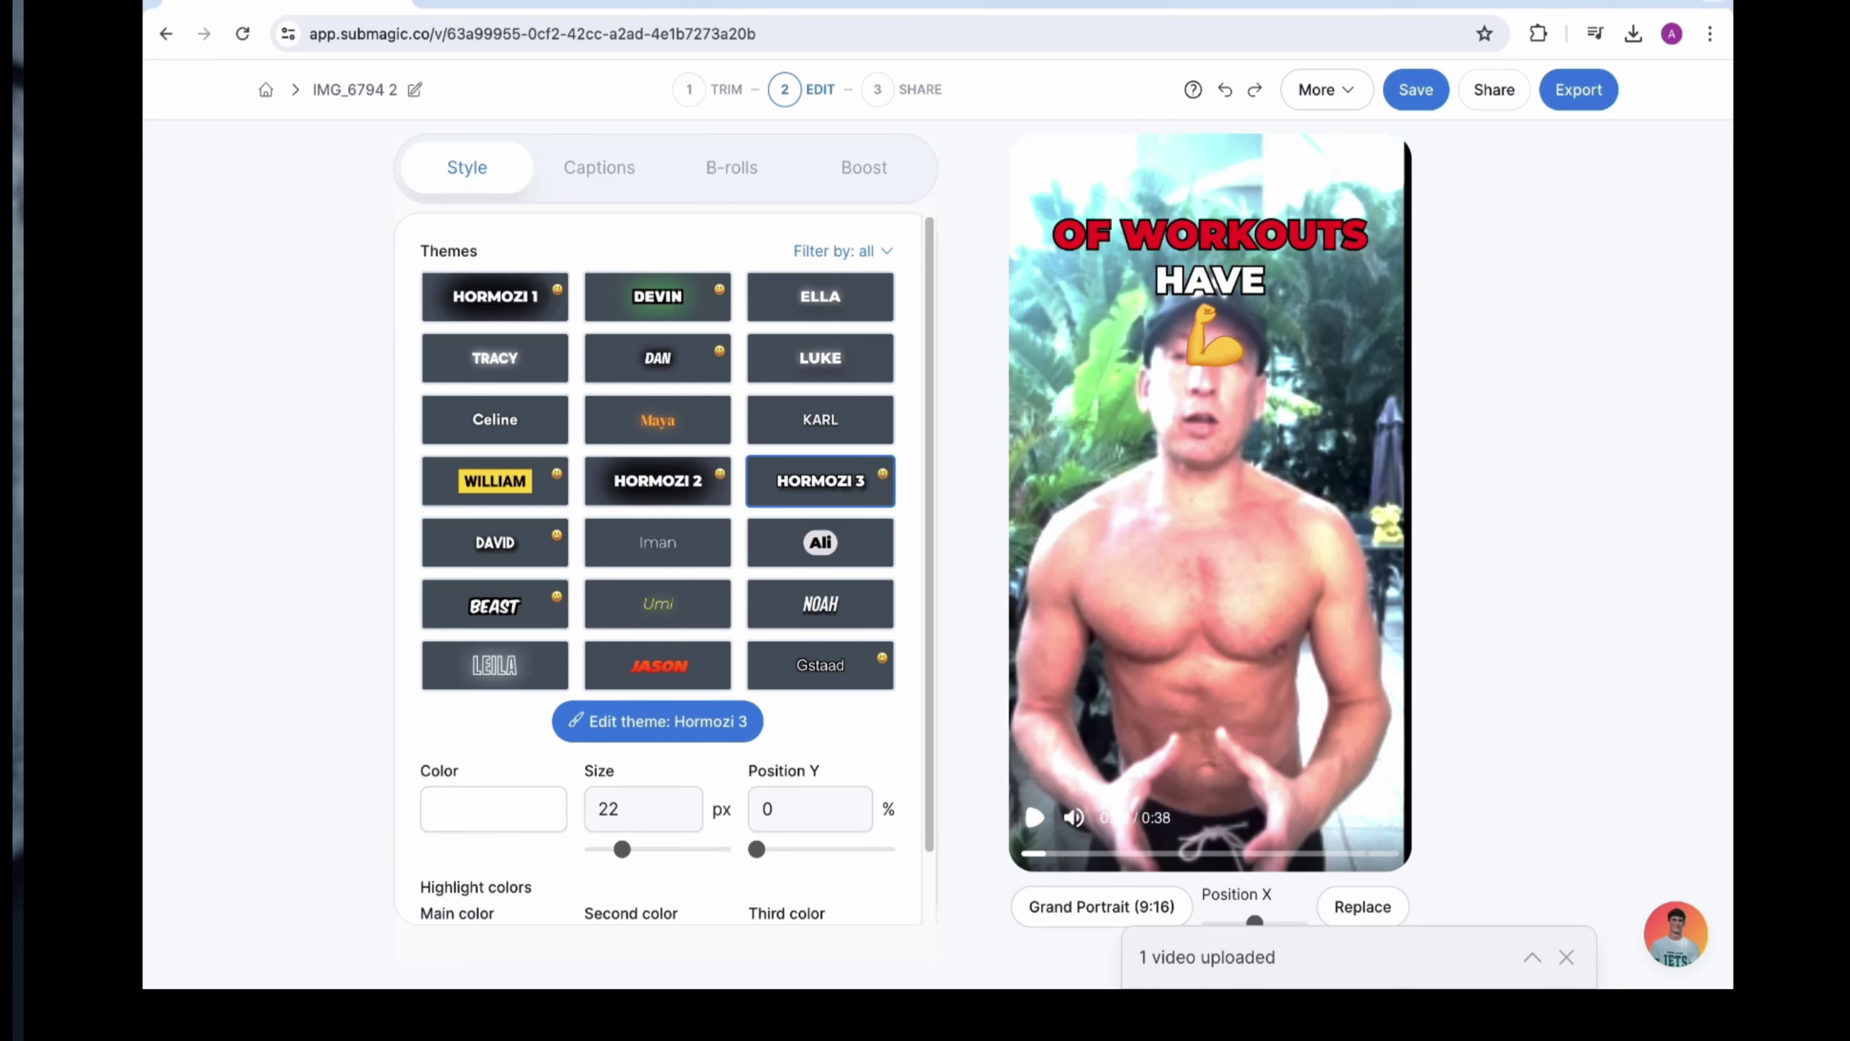
drag(622, 849, 603, 849)
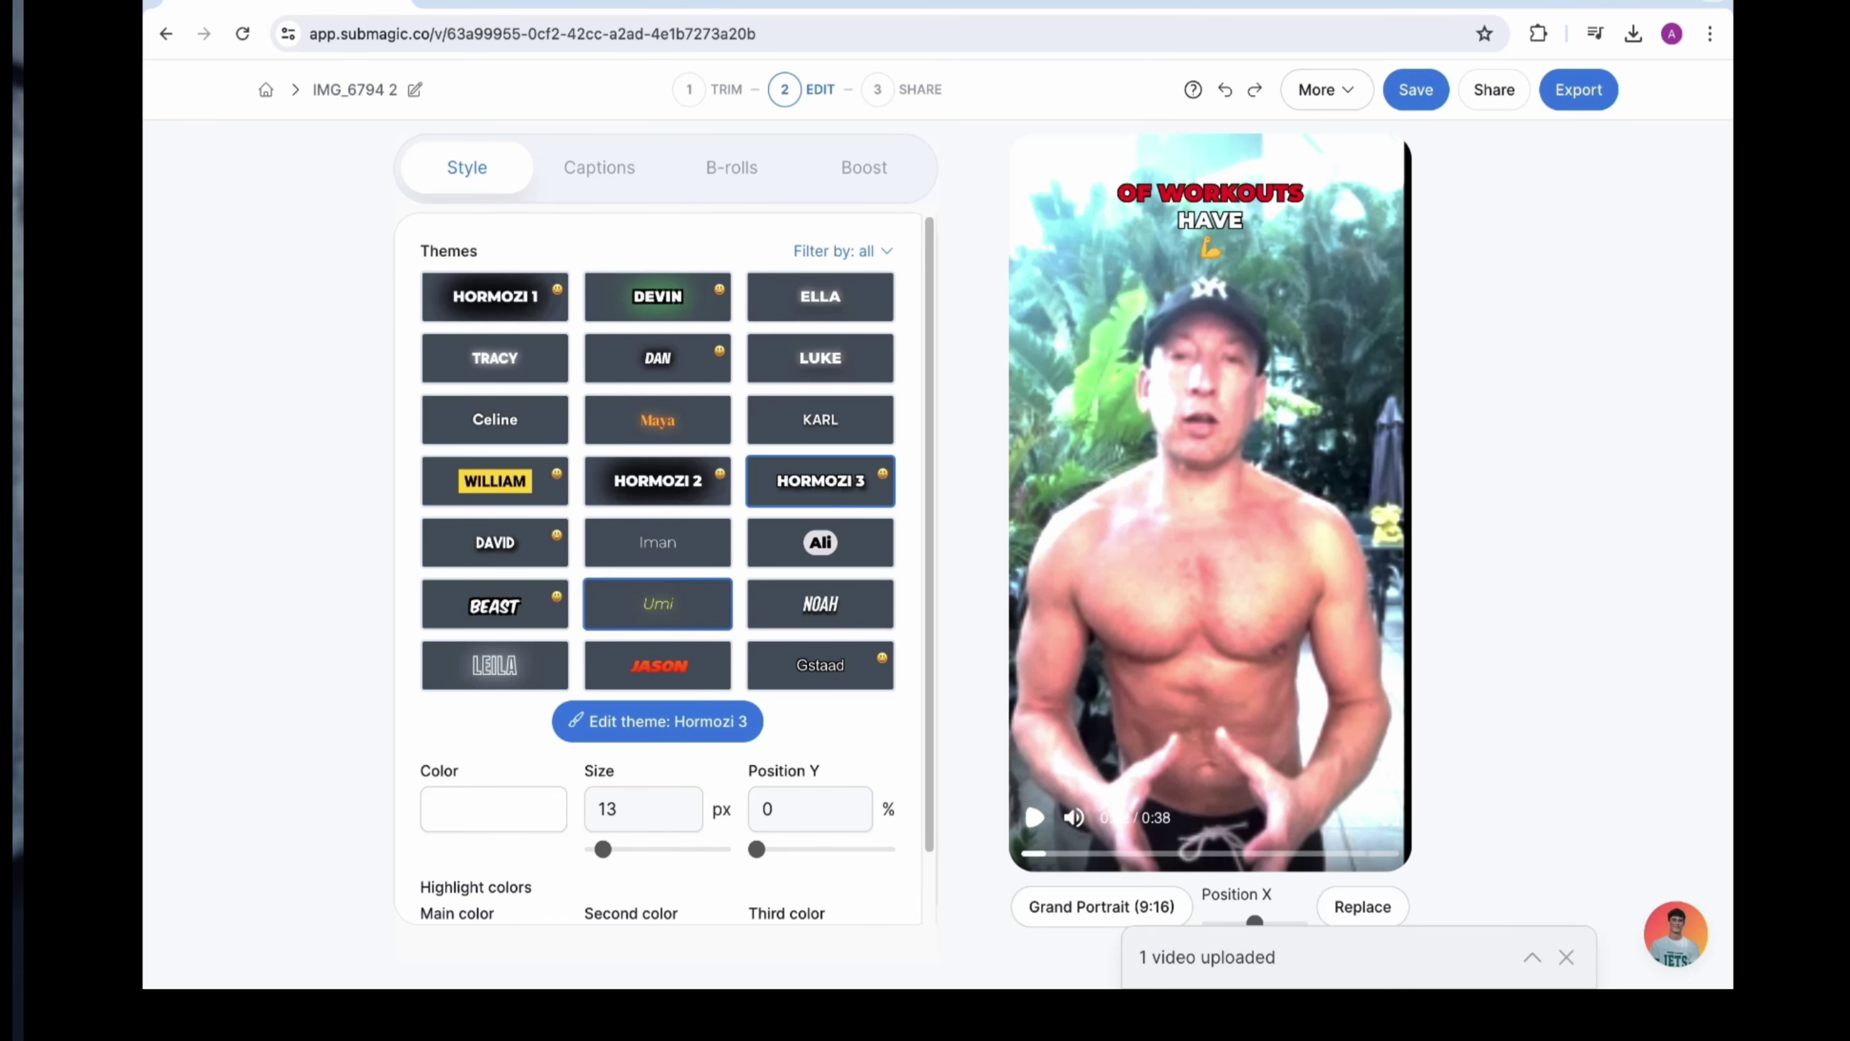
Apply the Beast caption theme at 22 px, check it in playback and set Position Y to 10%.
click(495, 603)
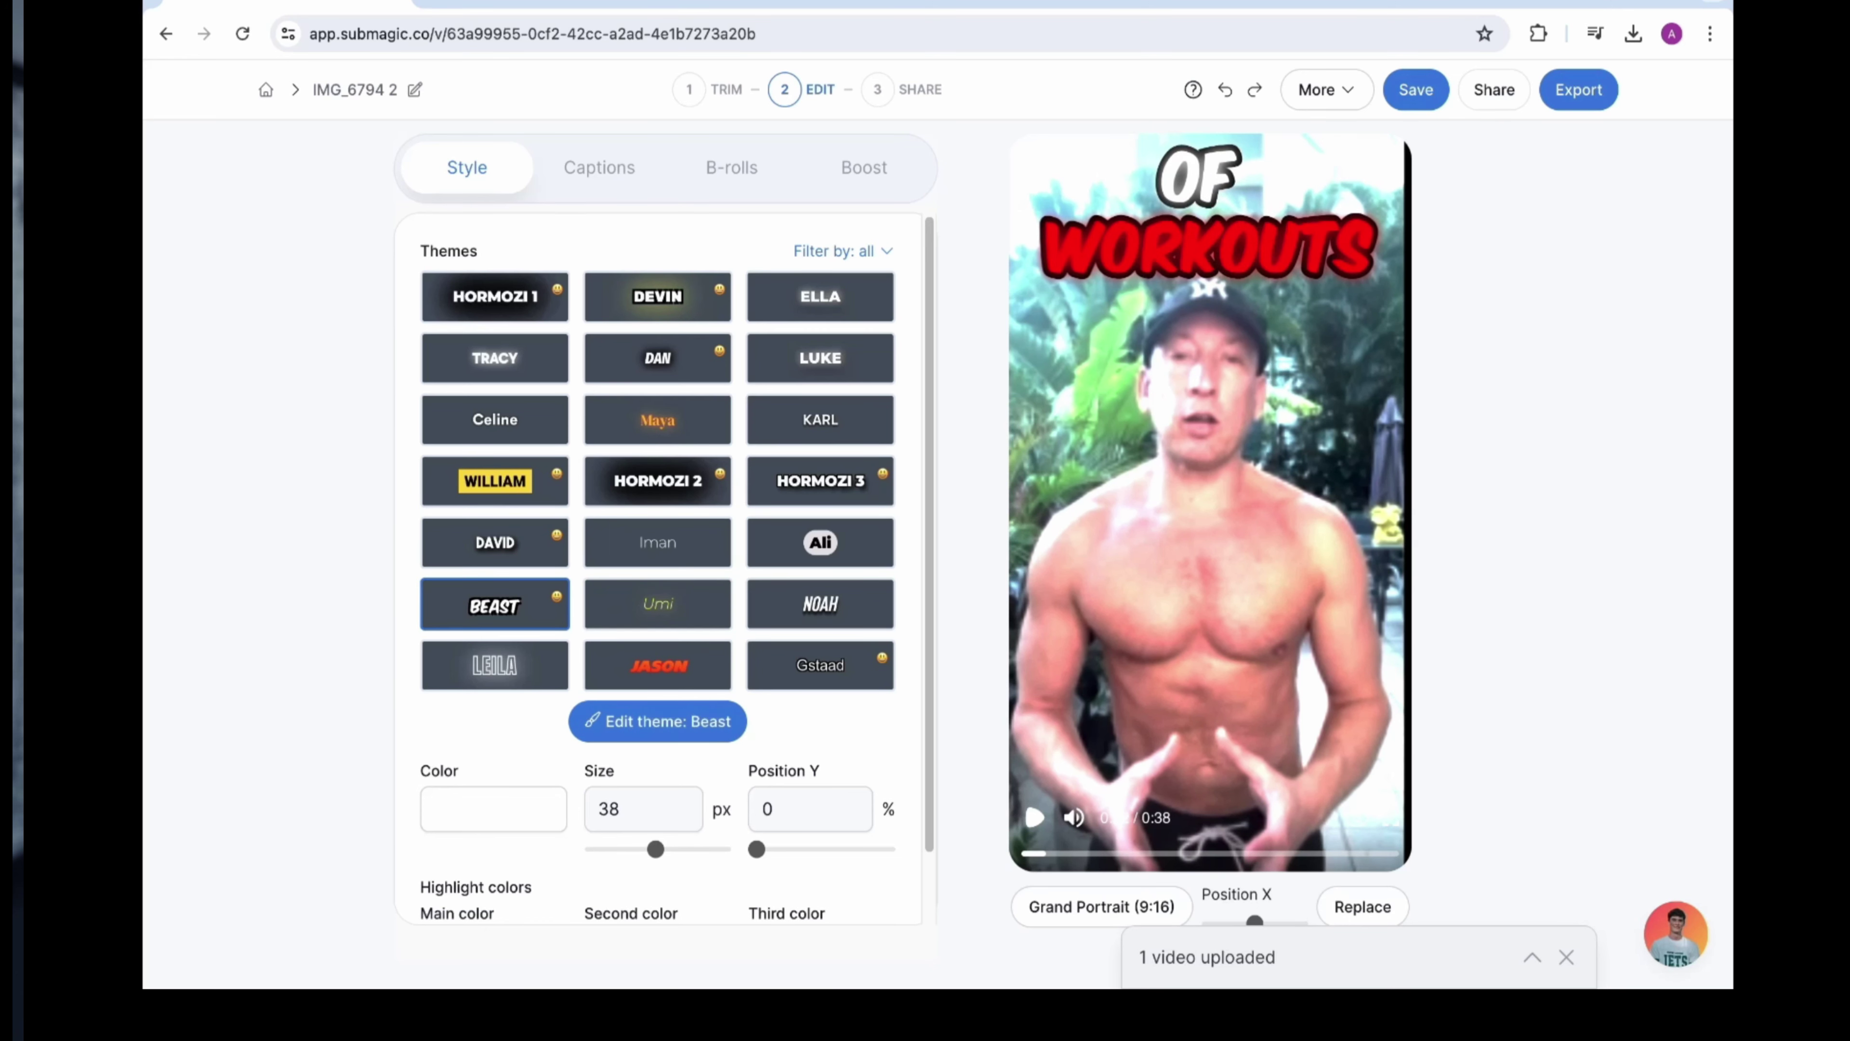
drag(656, 848, 622, 849)
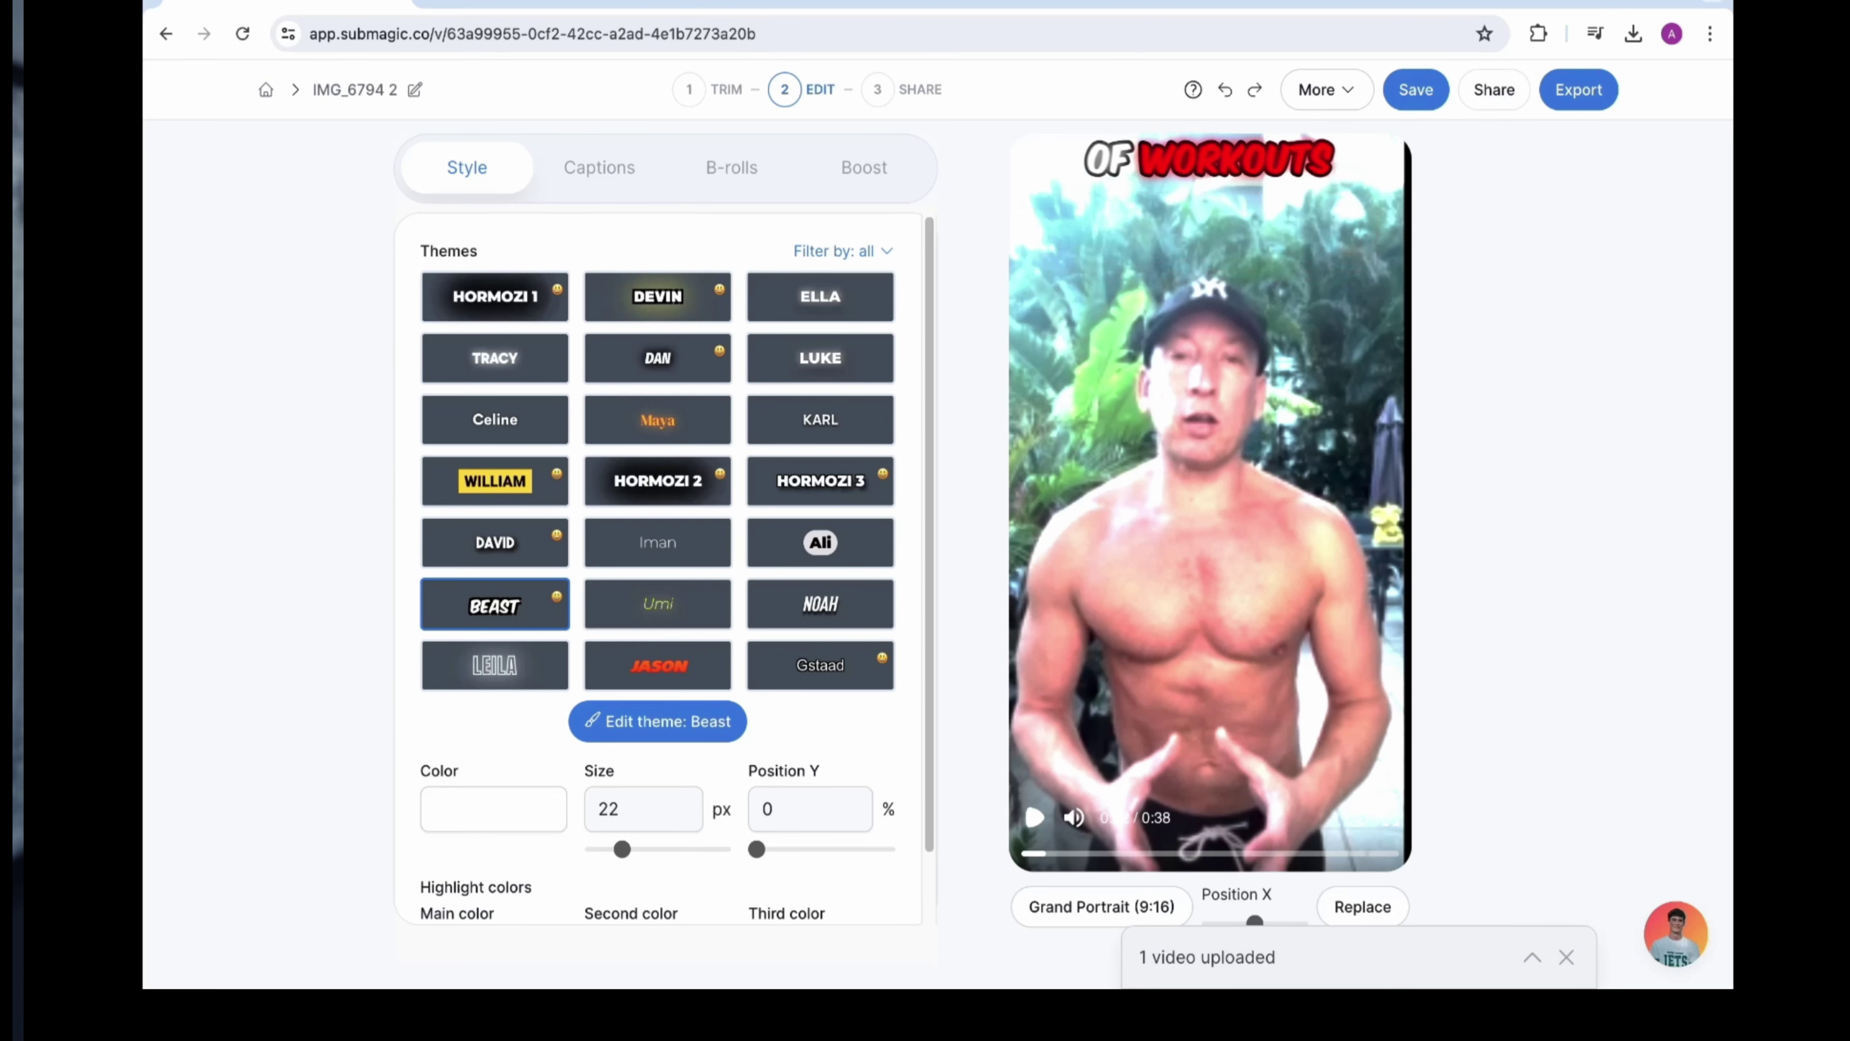
drag(756, 849, 765, 848)
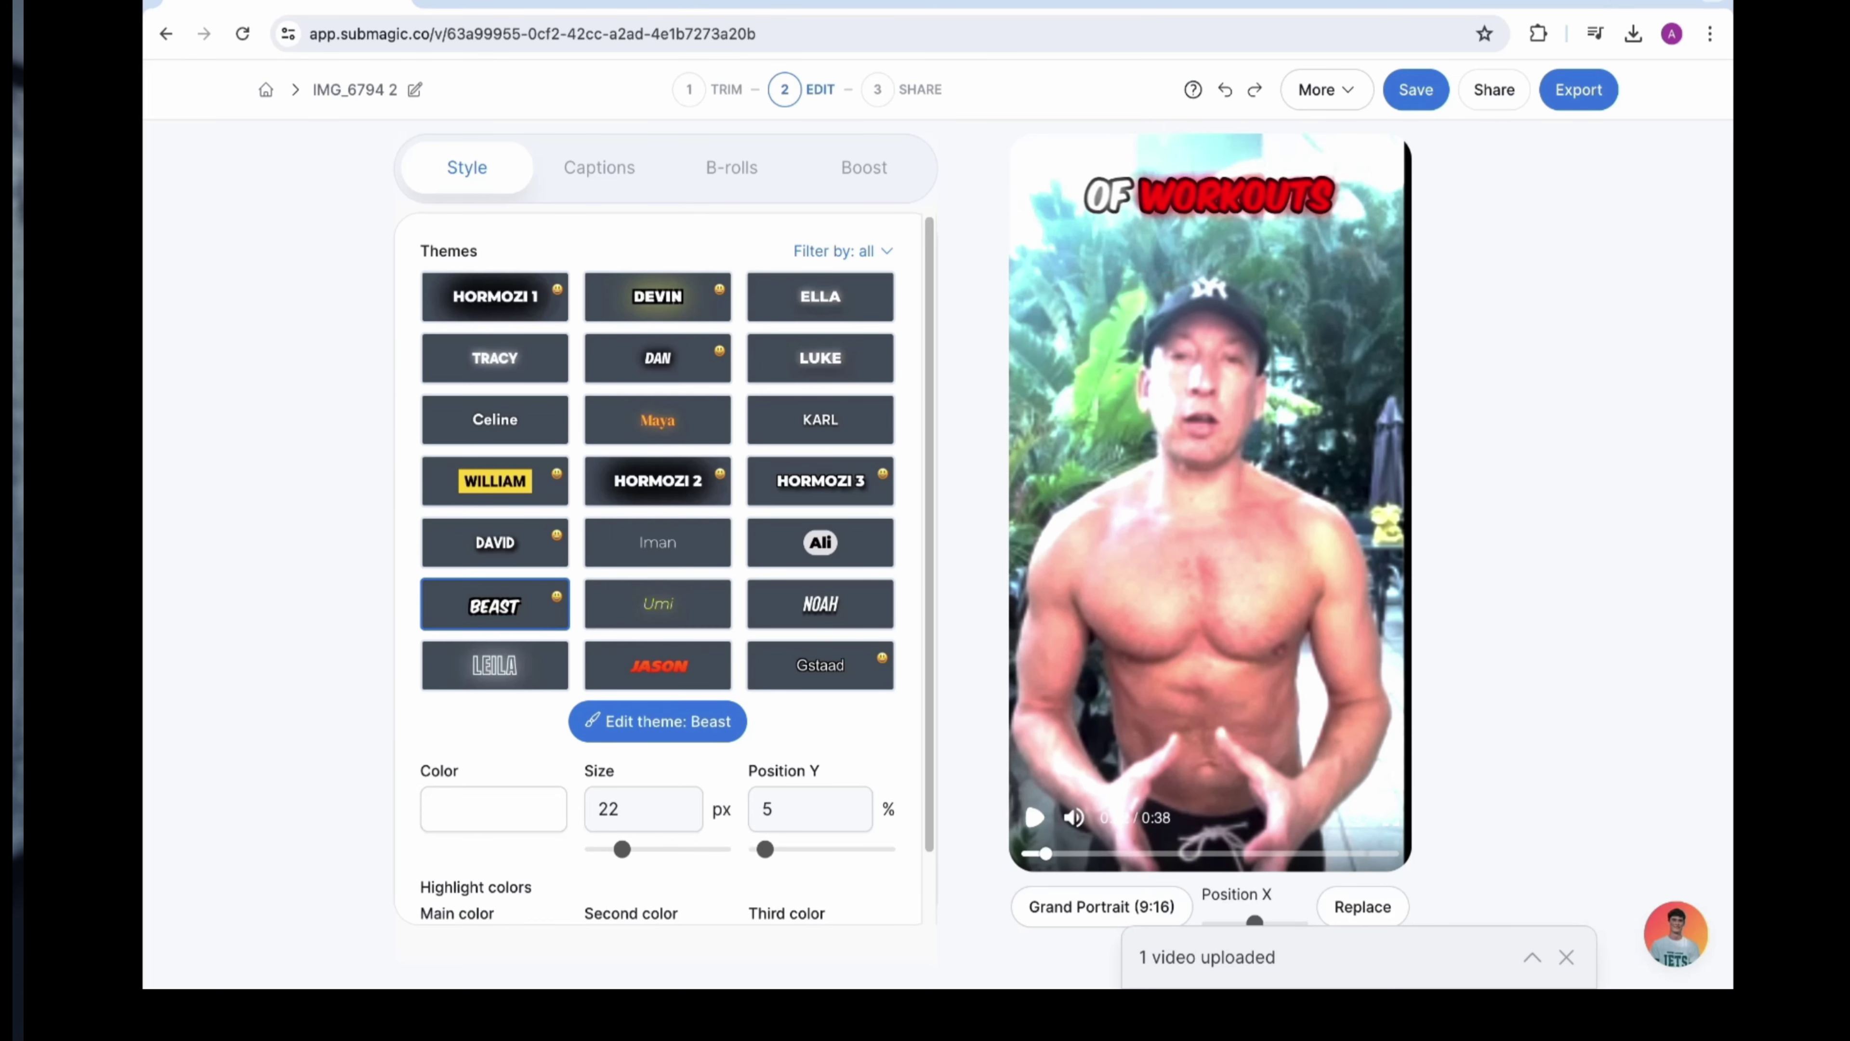
click(1035, 817)
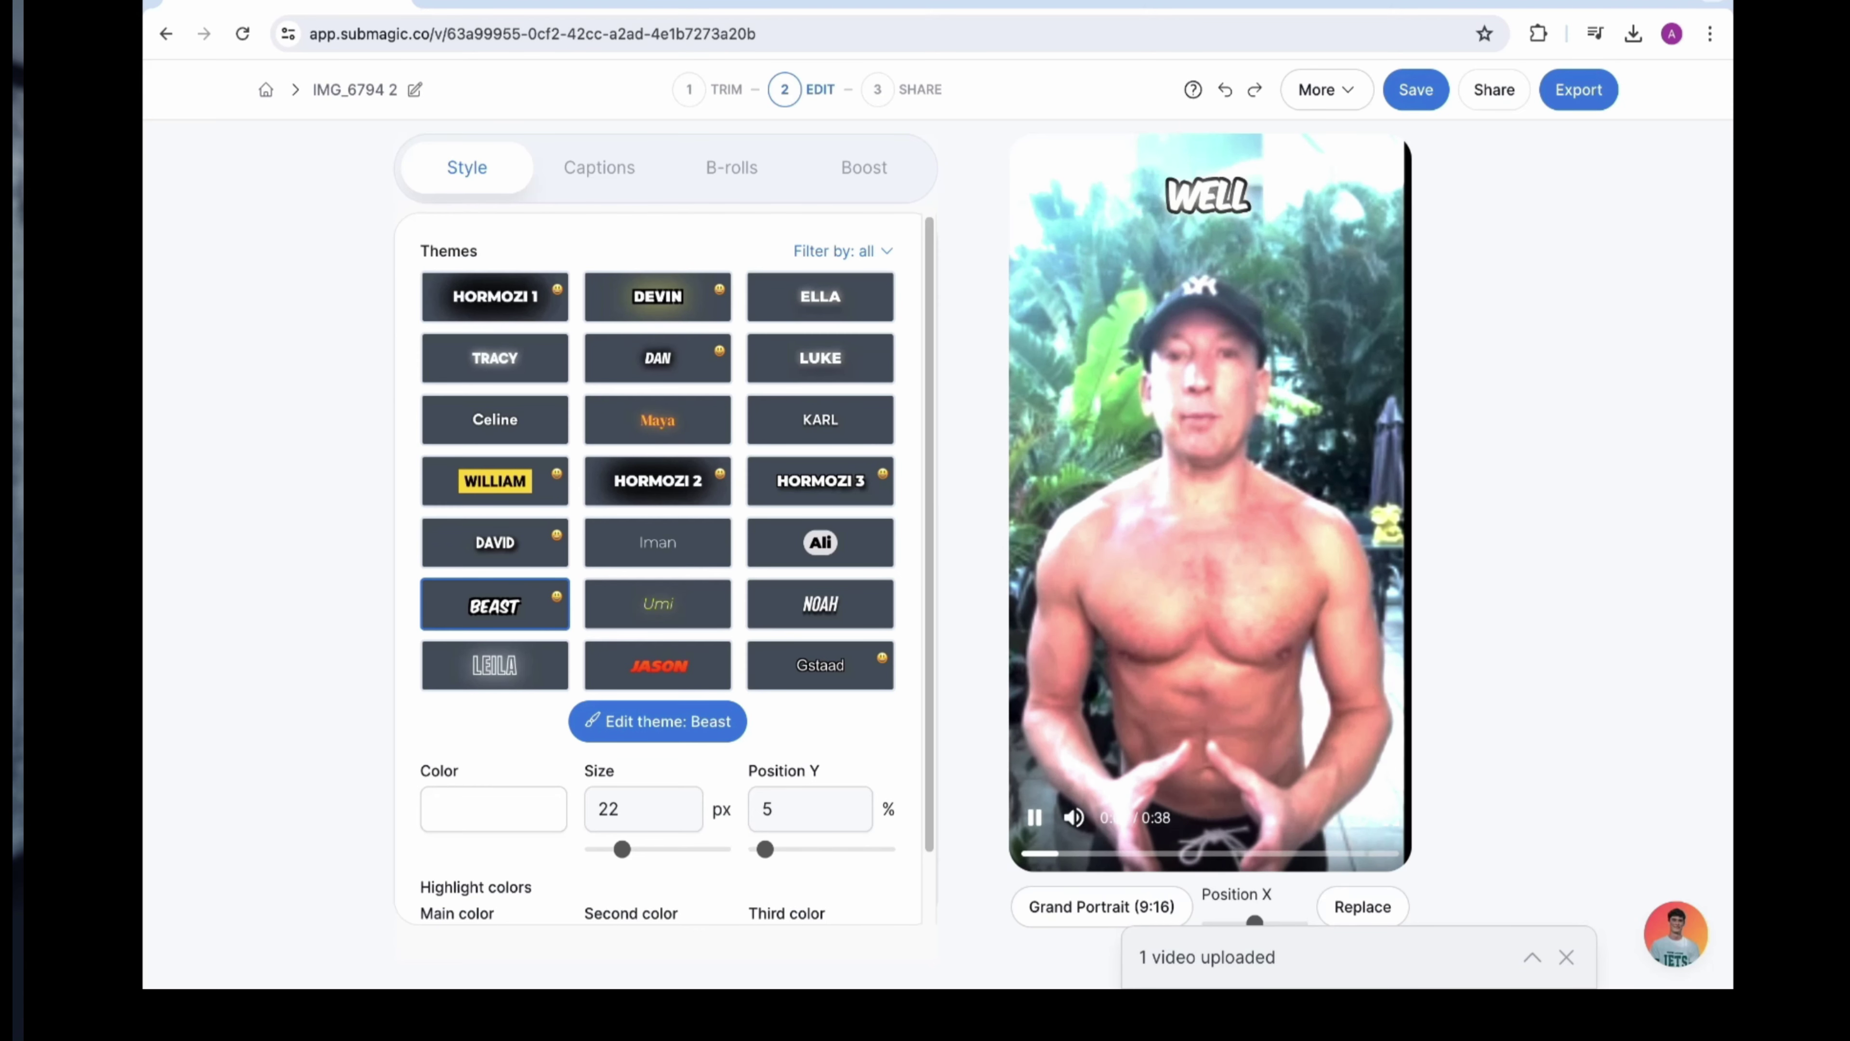
click(1035, 817)
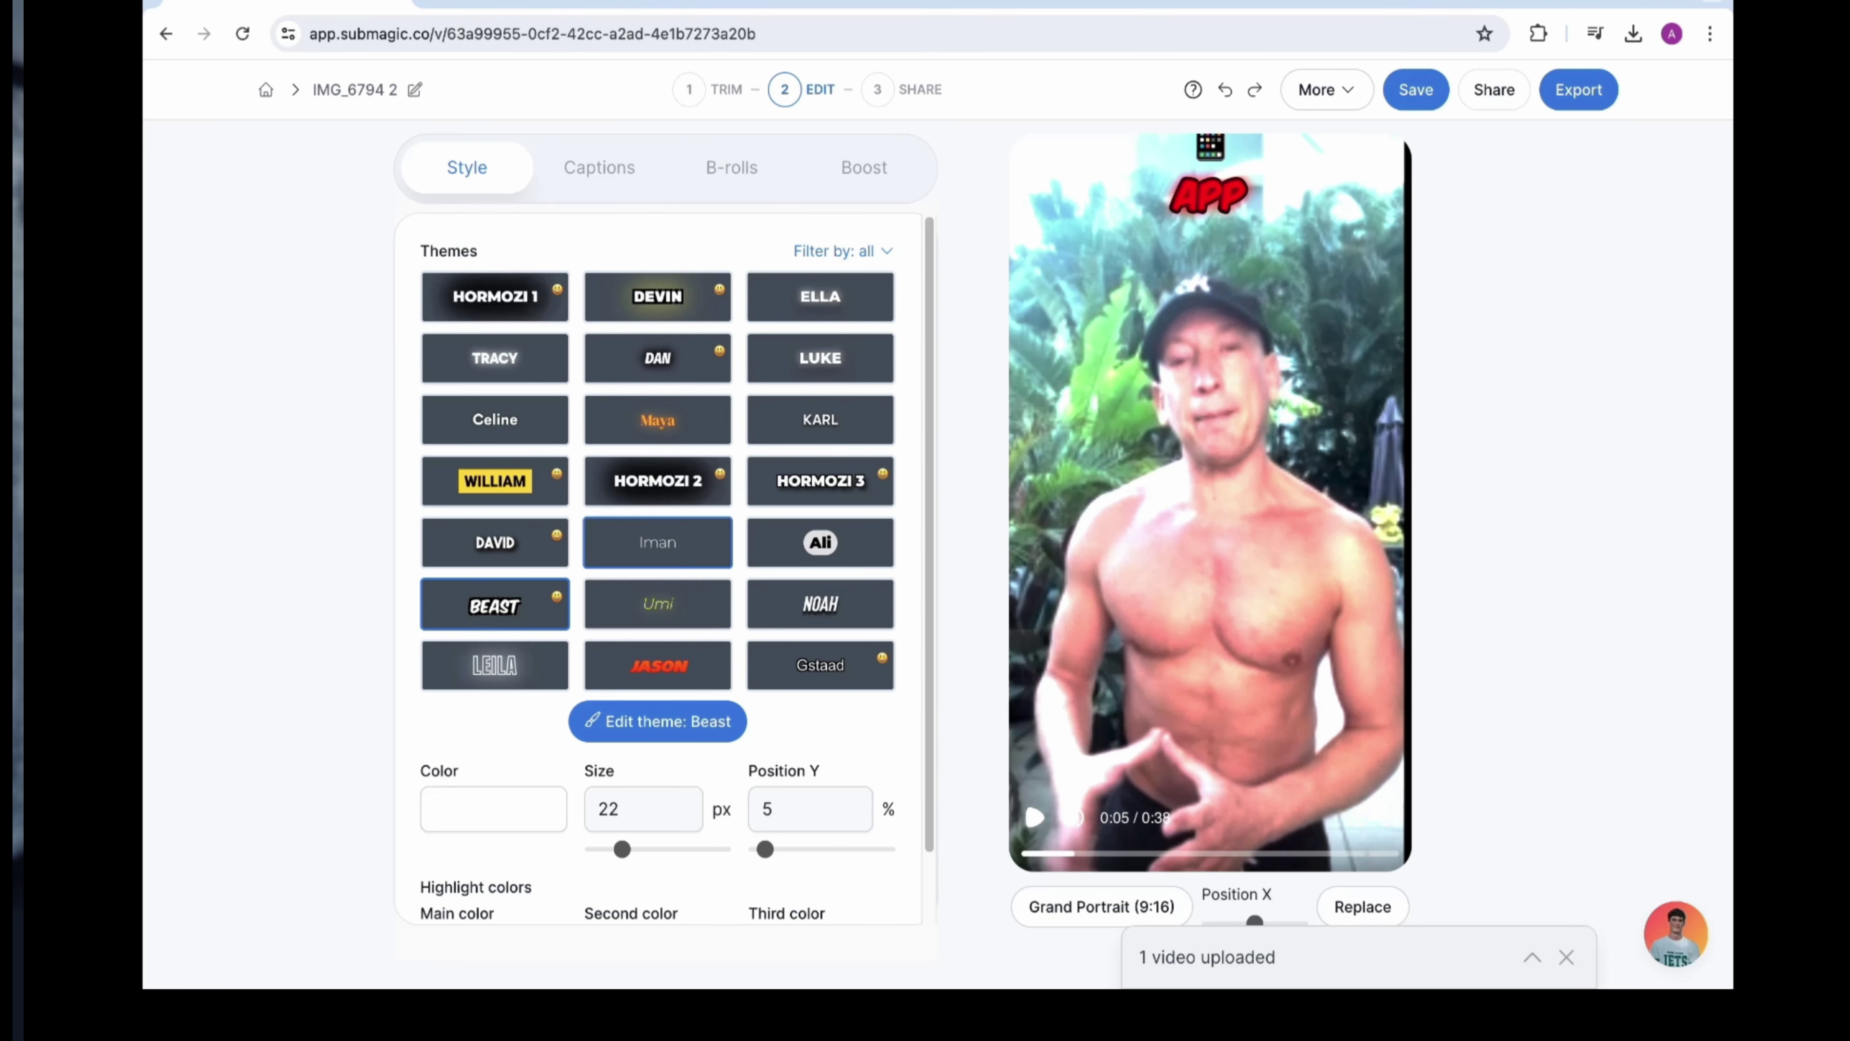
drag(764, 849, 773, 849)
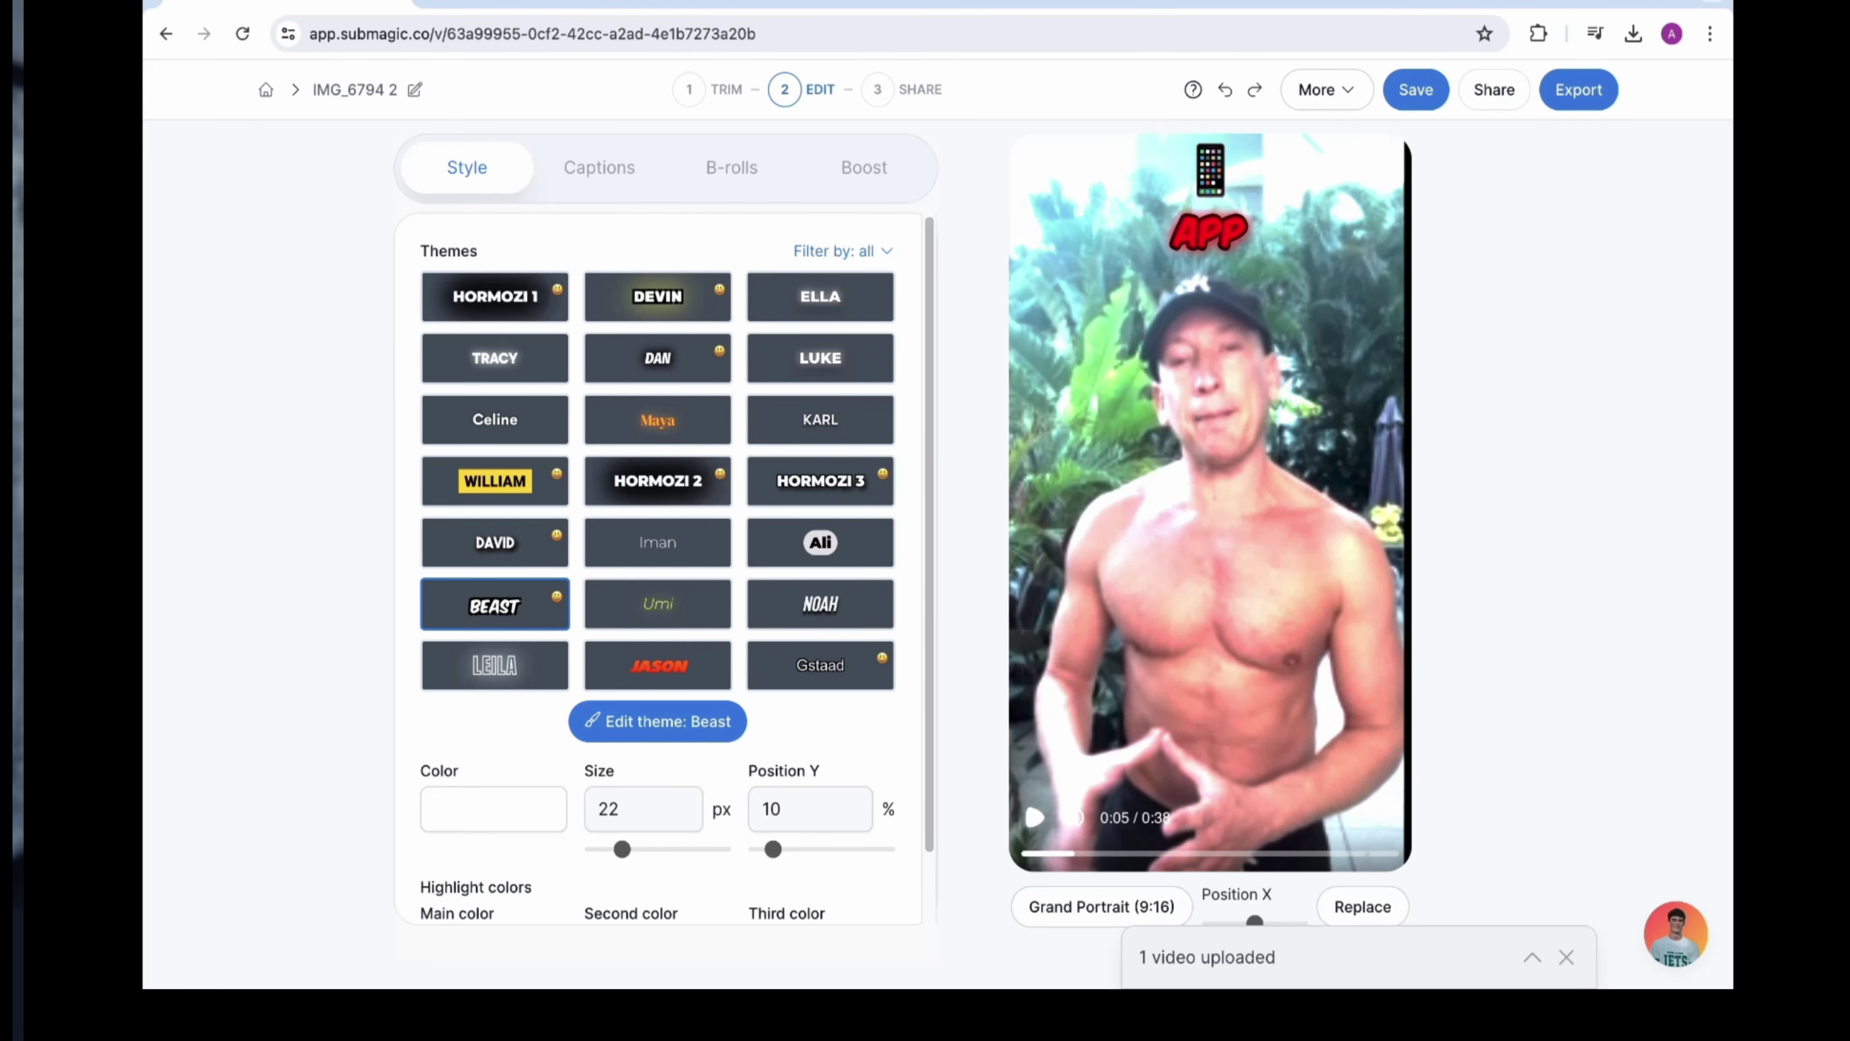
Check the B-roll percentage setting of 50% and generate Magic B-rolls for the workout video.
click(731, 167)
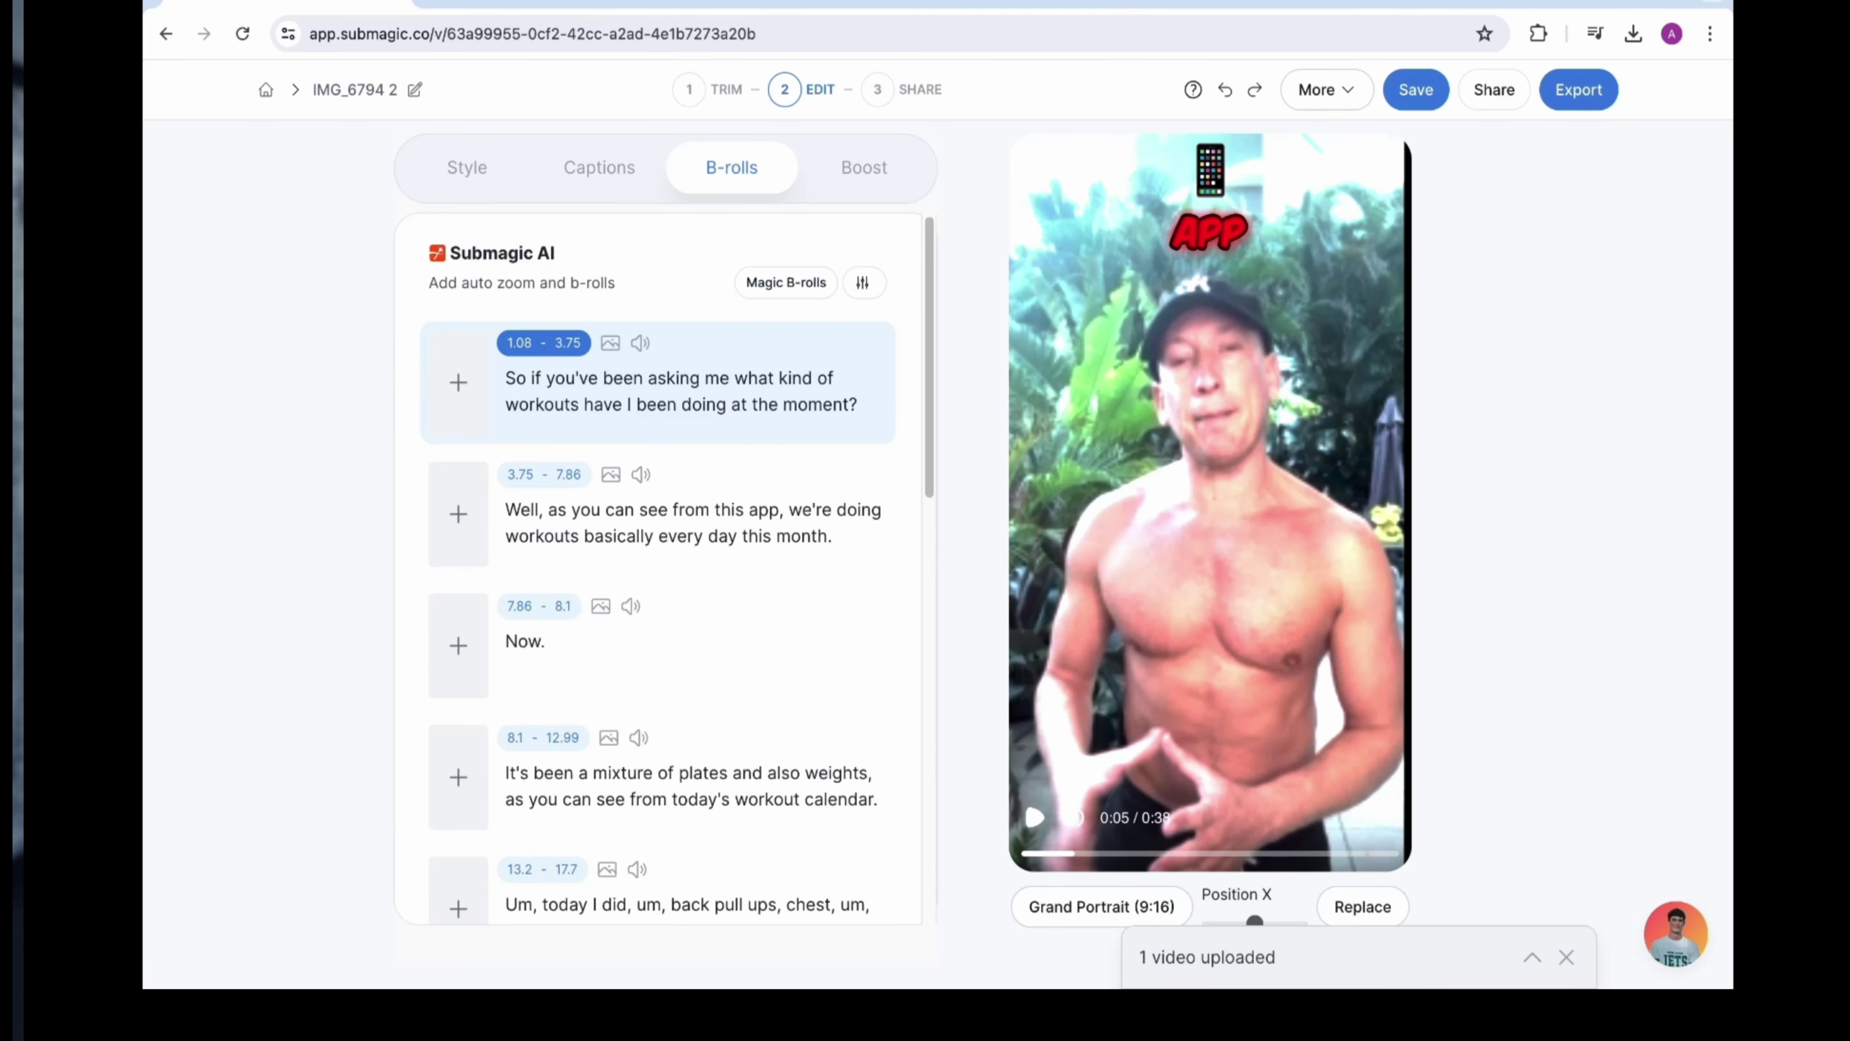
click(862, 282)
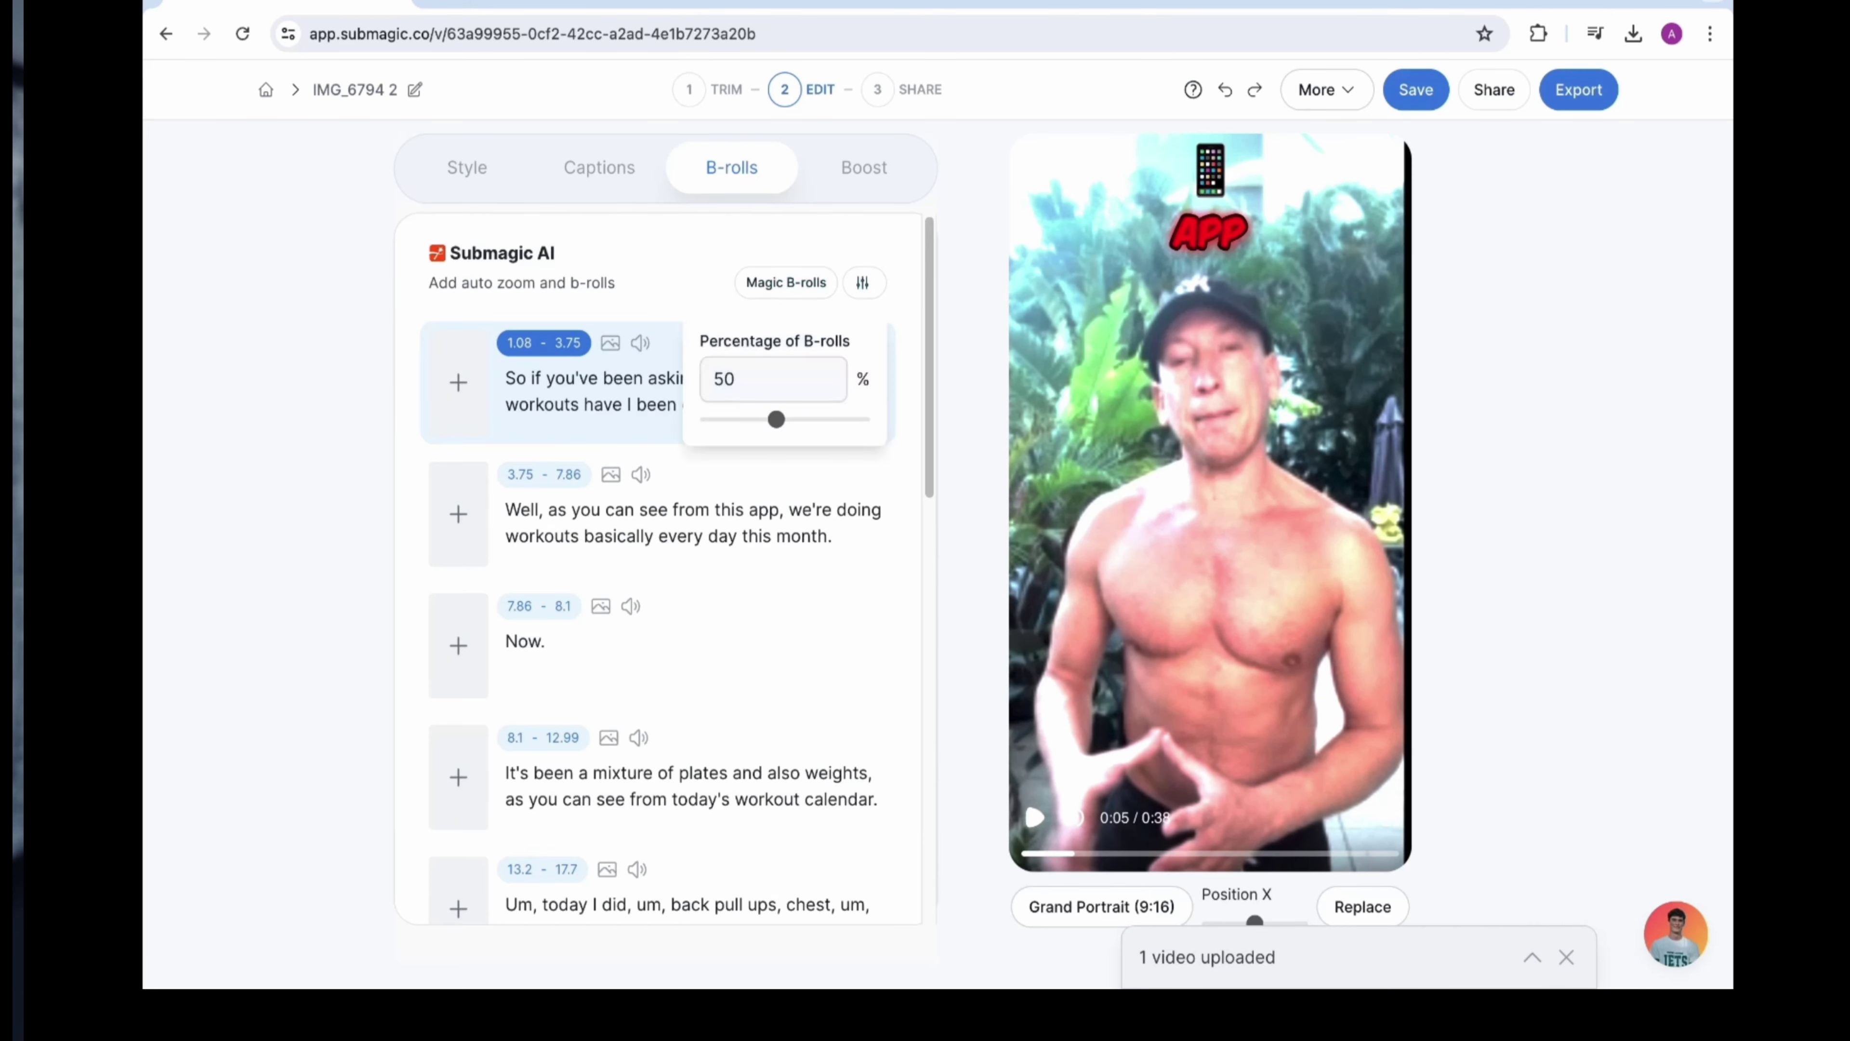
click(786, 282)
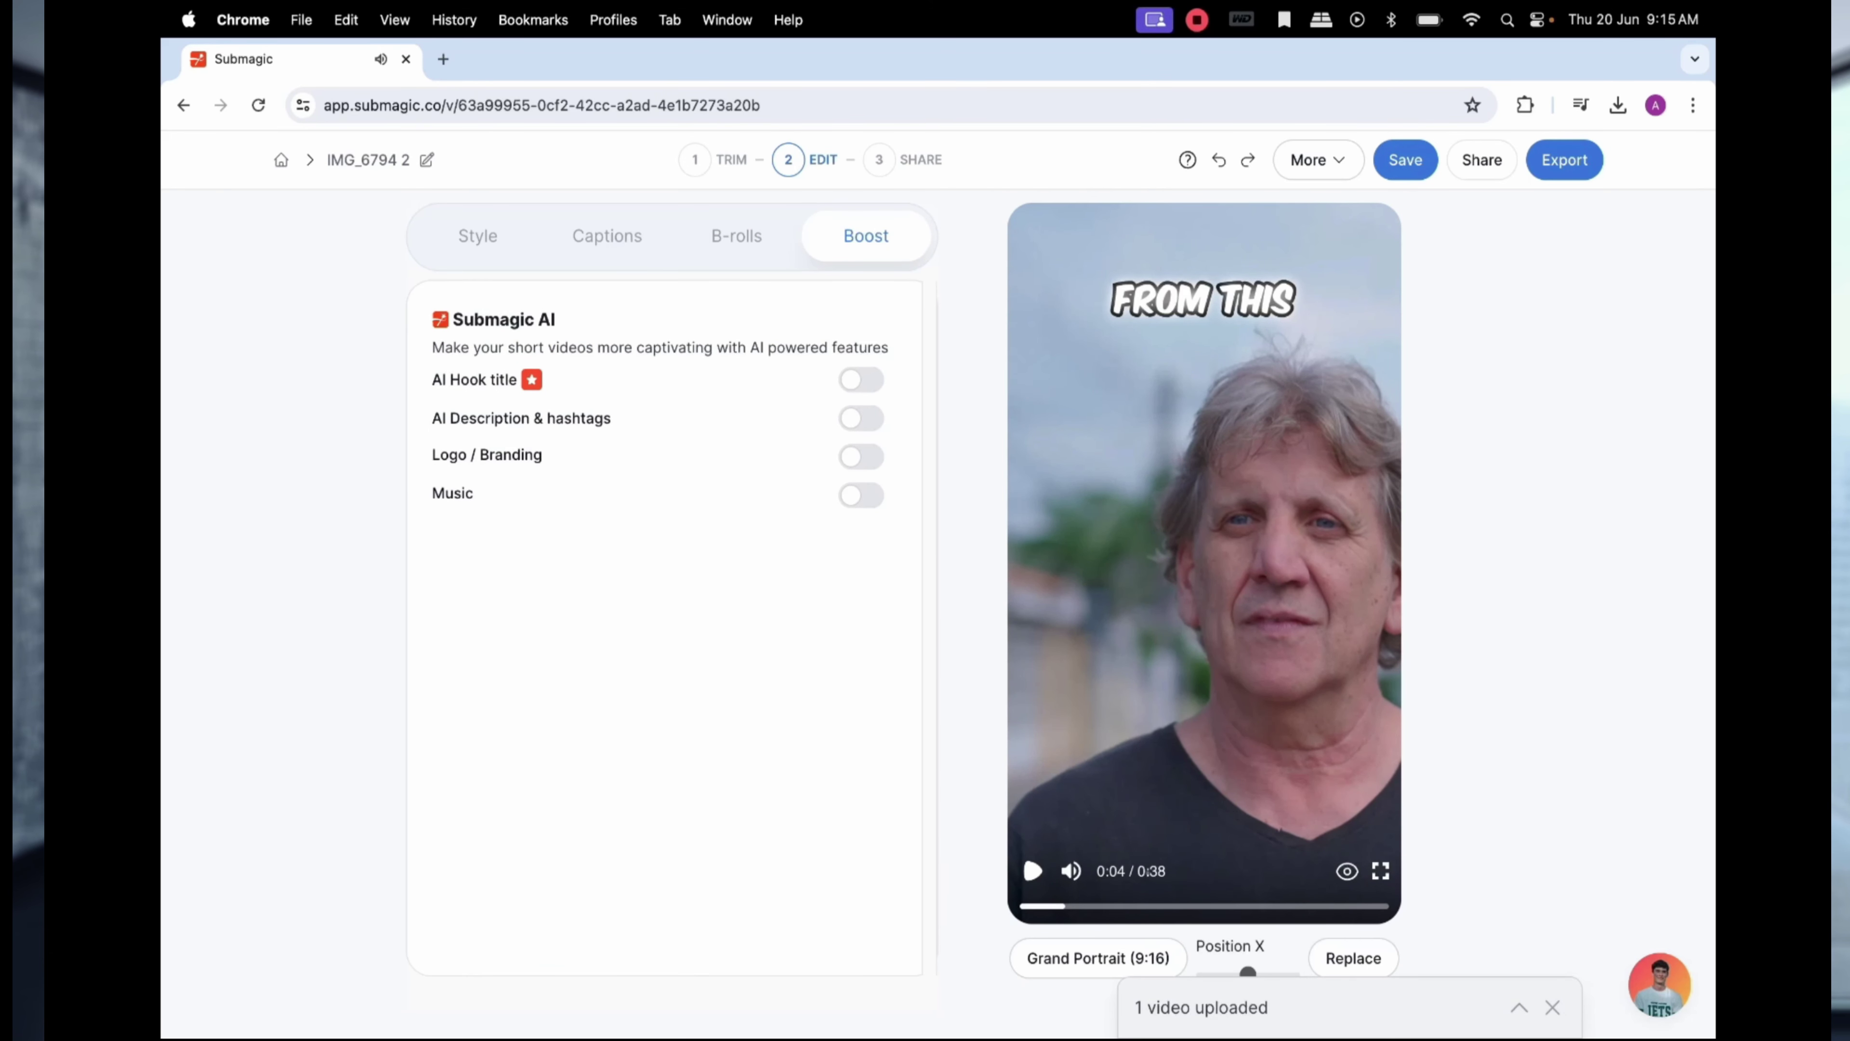
Enable music for the workout video and audition the premium tracks My Inspire, Inspiring Motivational Fundr... and Motivational Corporate.
click(861, 495)
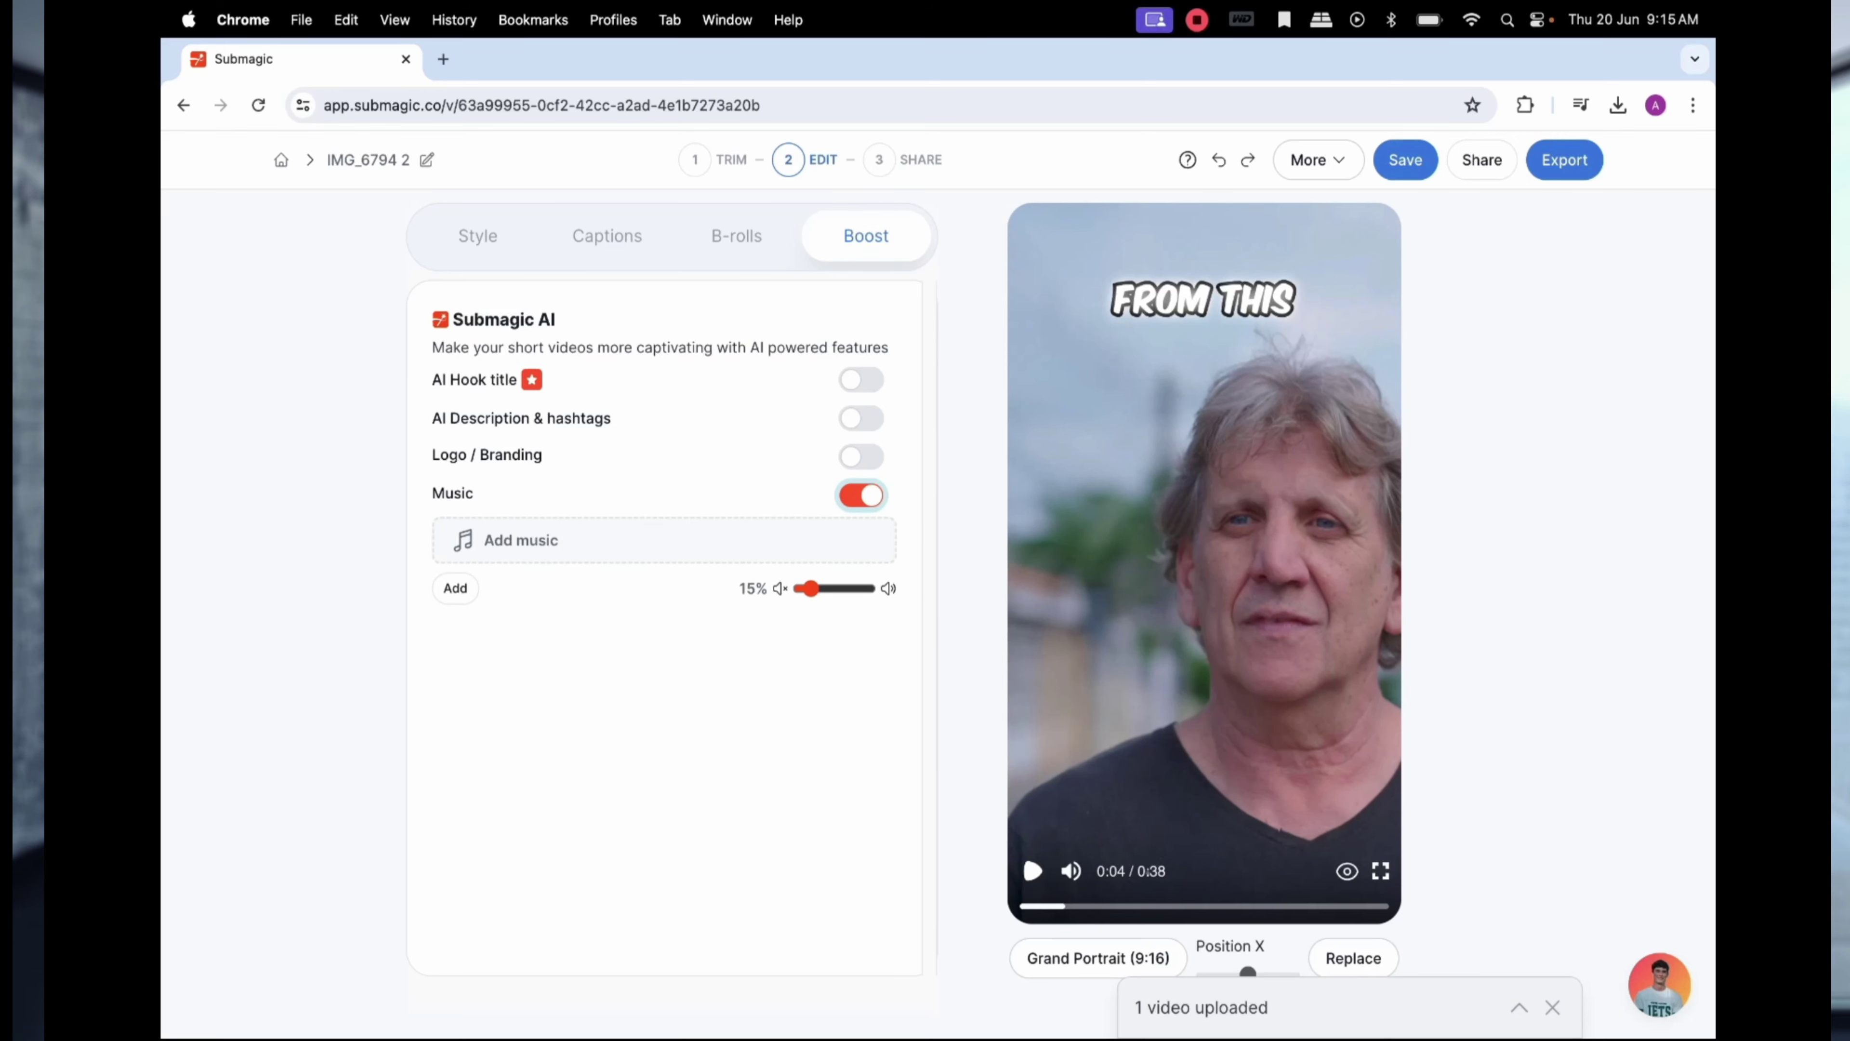
click(456, 588)
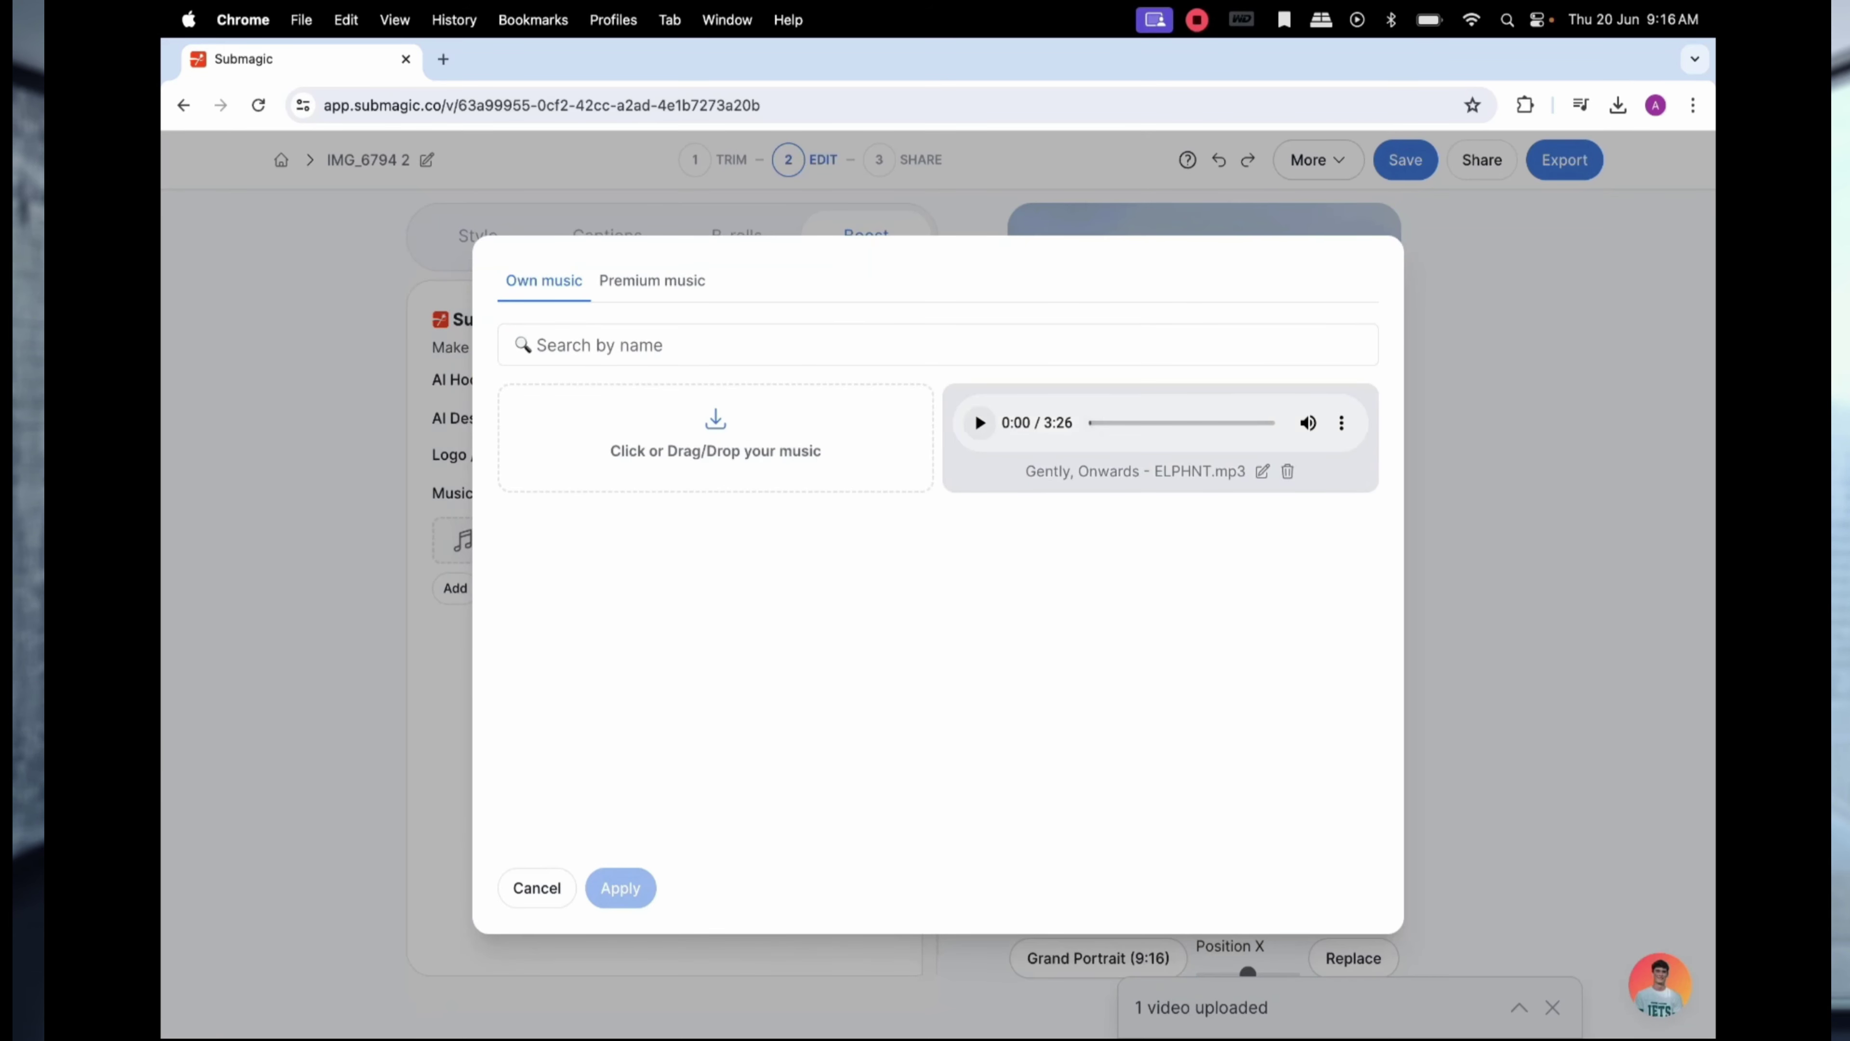
click(652, 280)
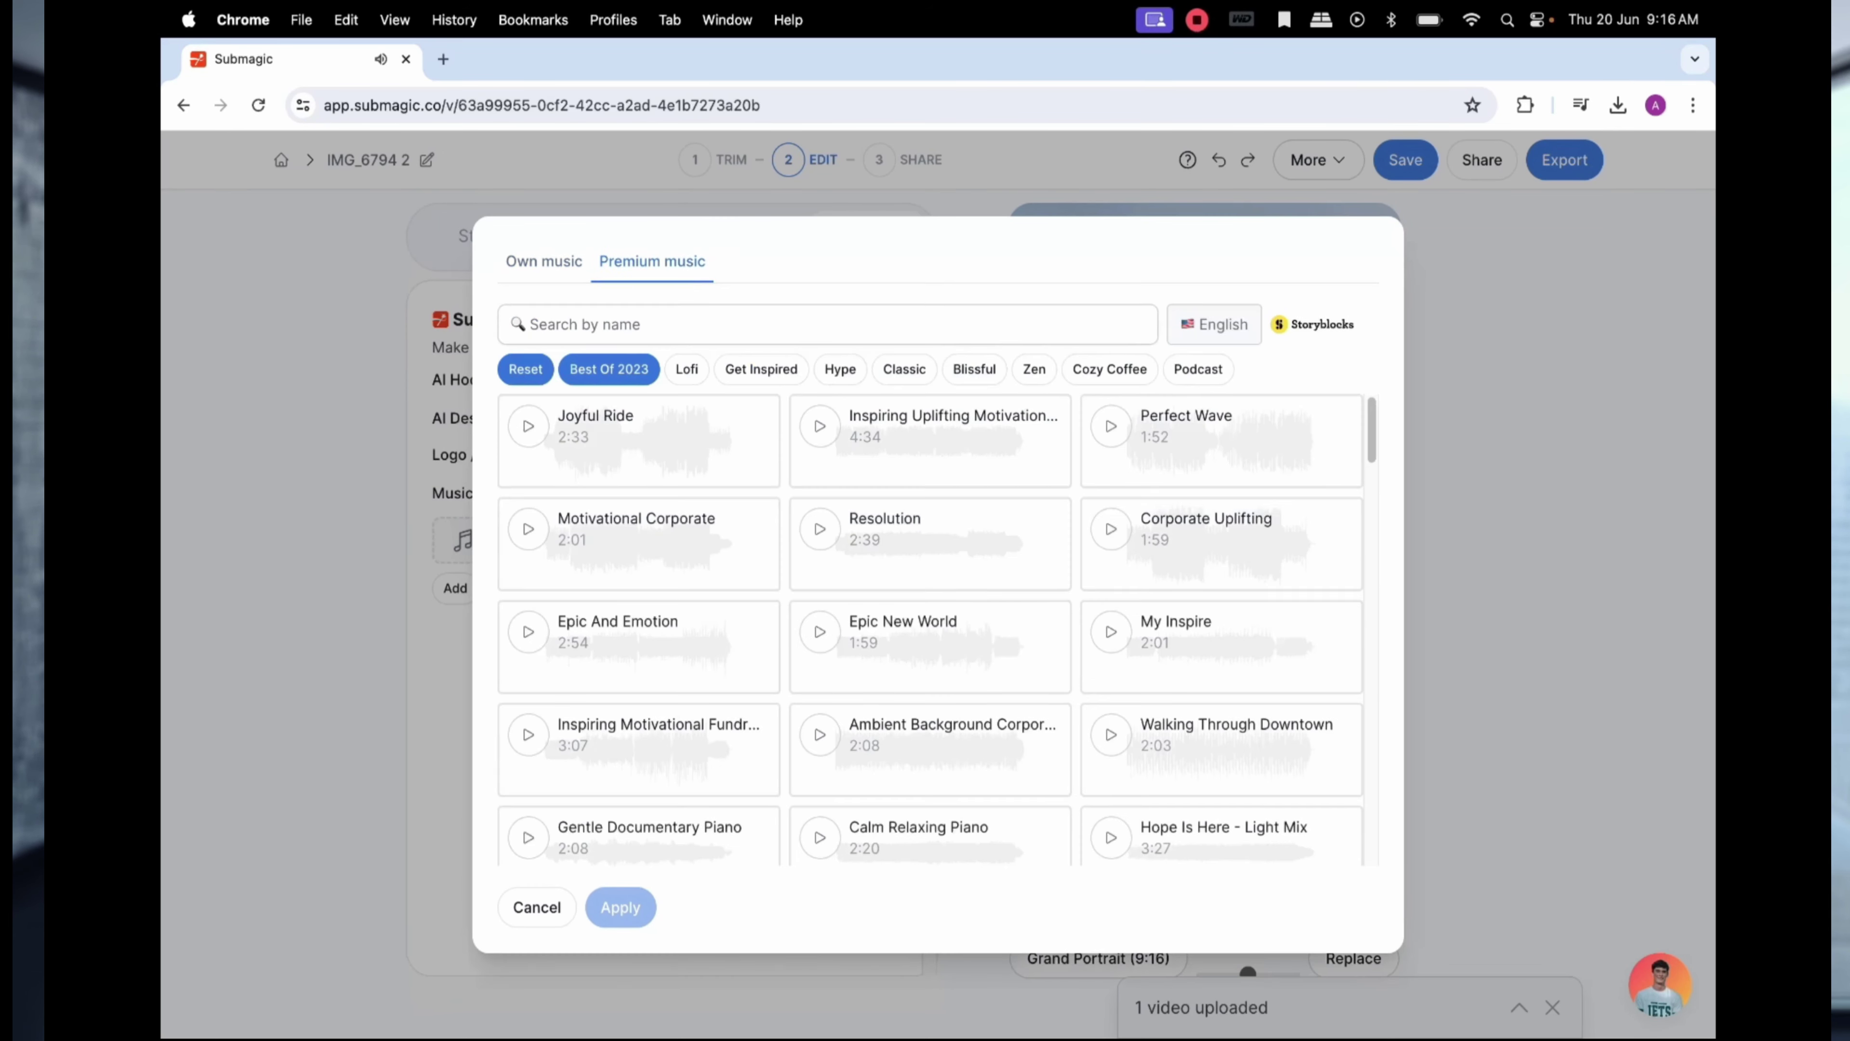
click(1111, 631)
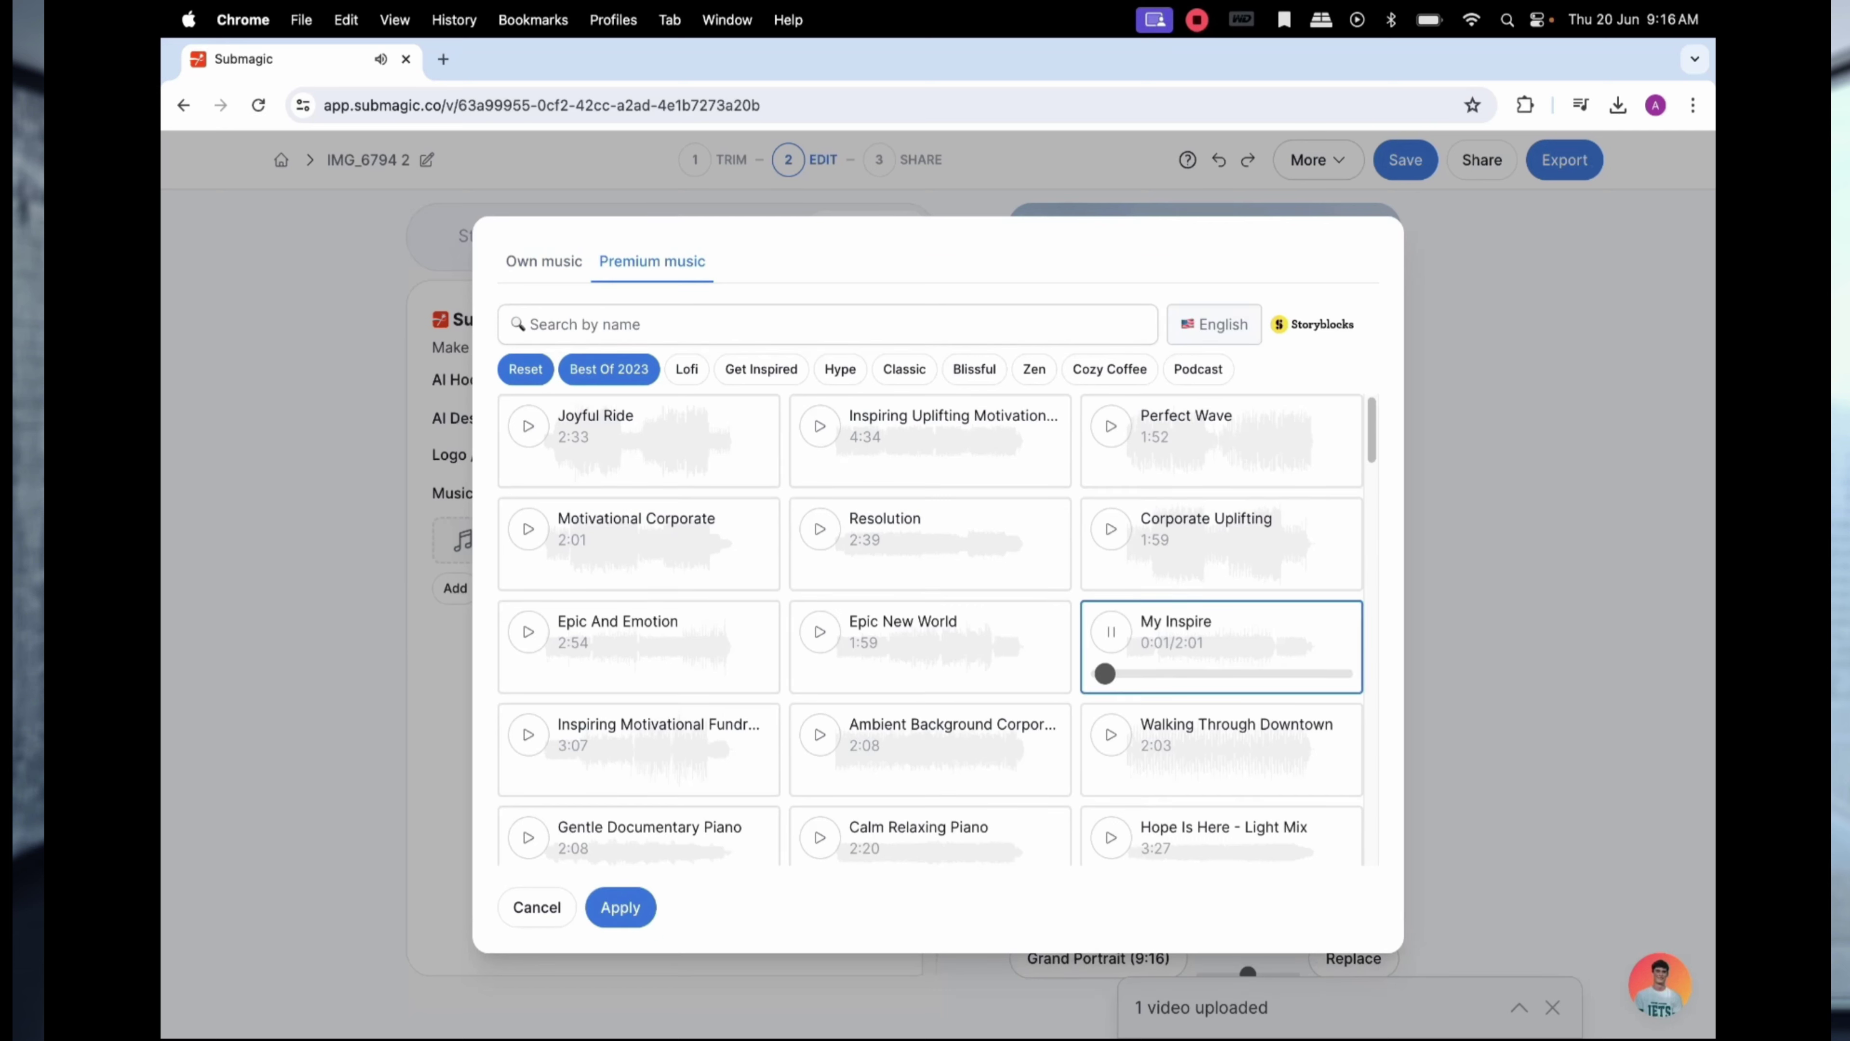
click(528, 735)
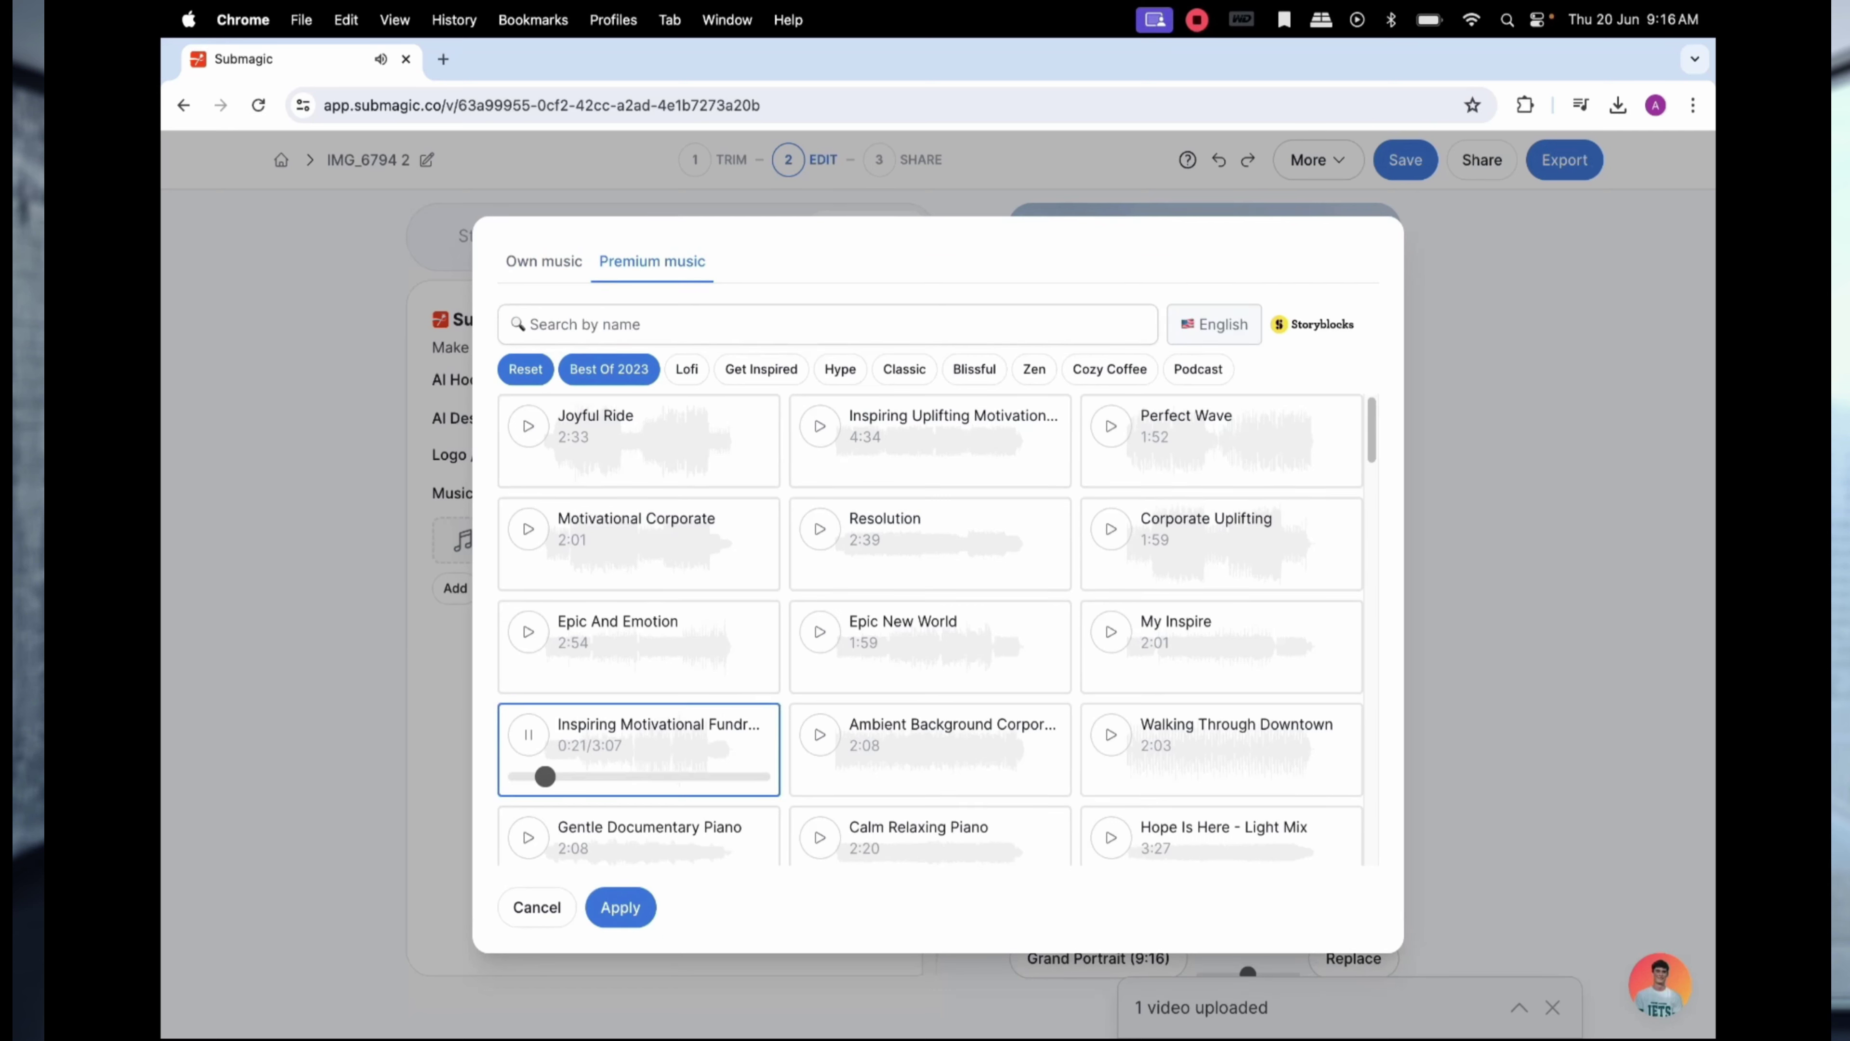
click(528, 529)
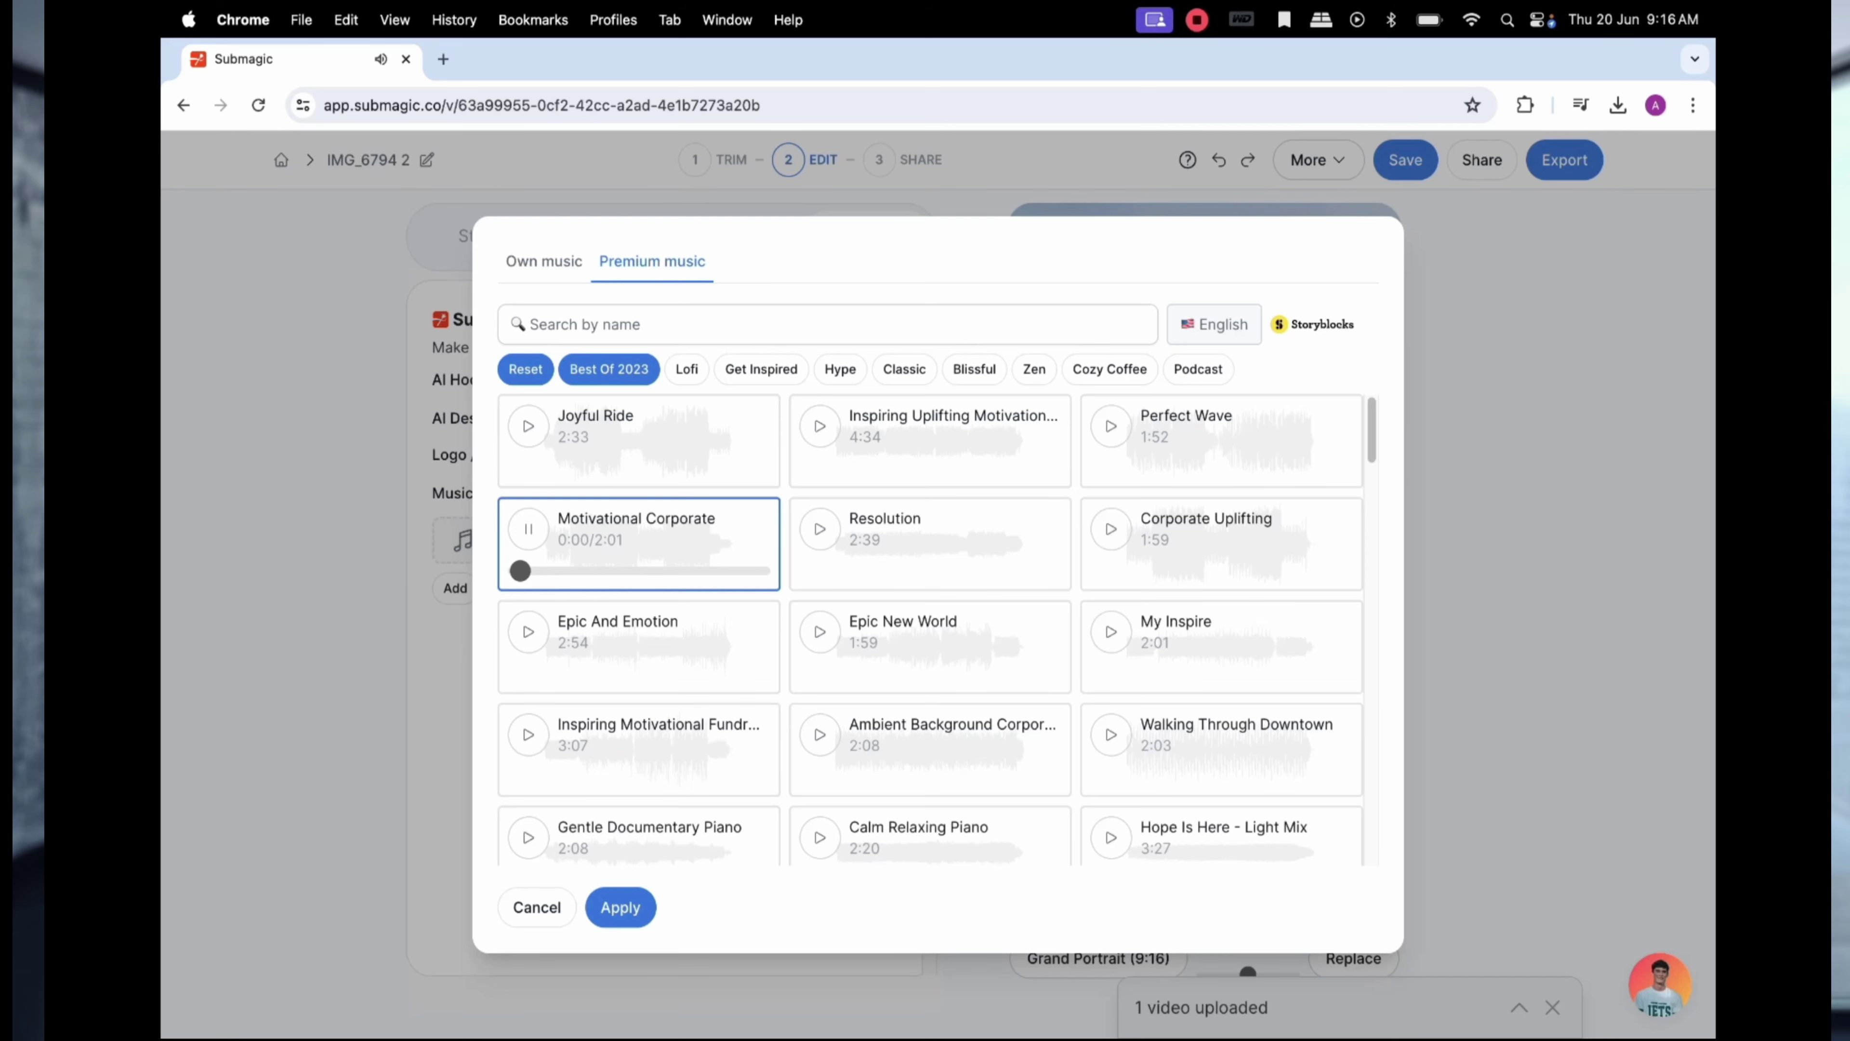
Add the premium track Inspiring Uplifting Motivational Corporate as background music and check it briefly in video playback.
click(820, 426)
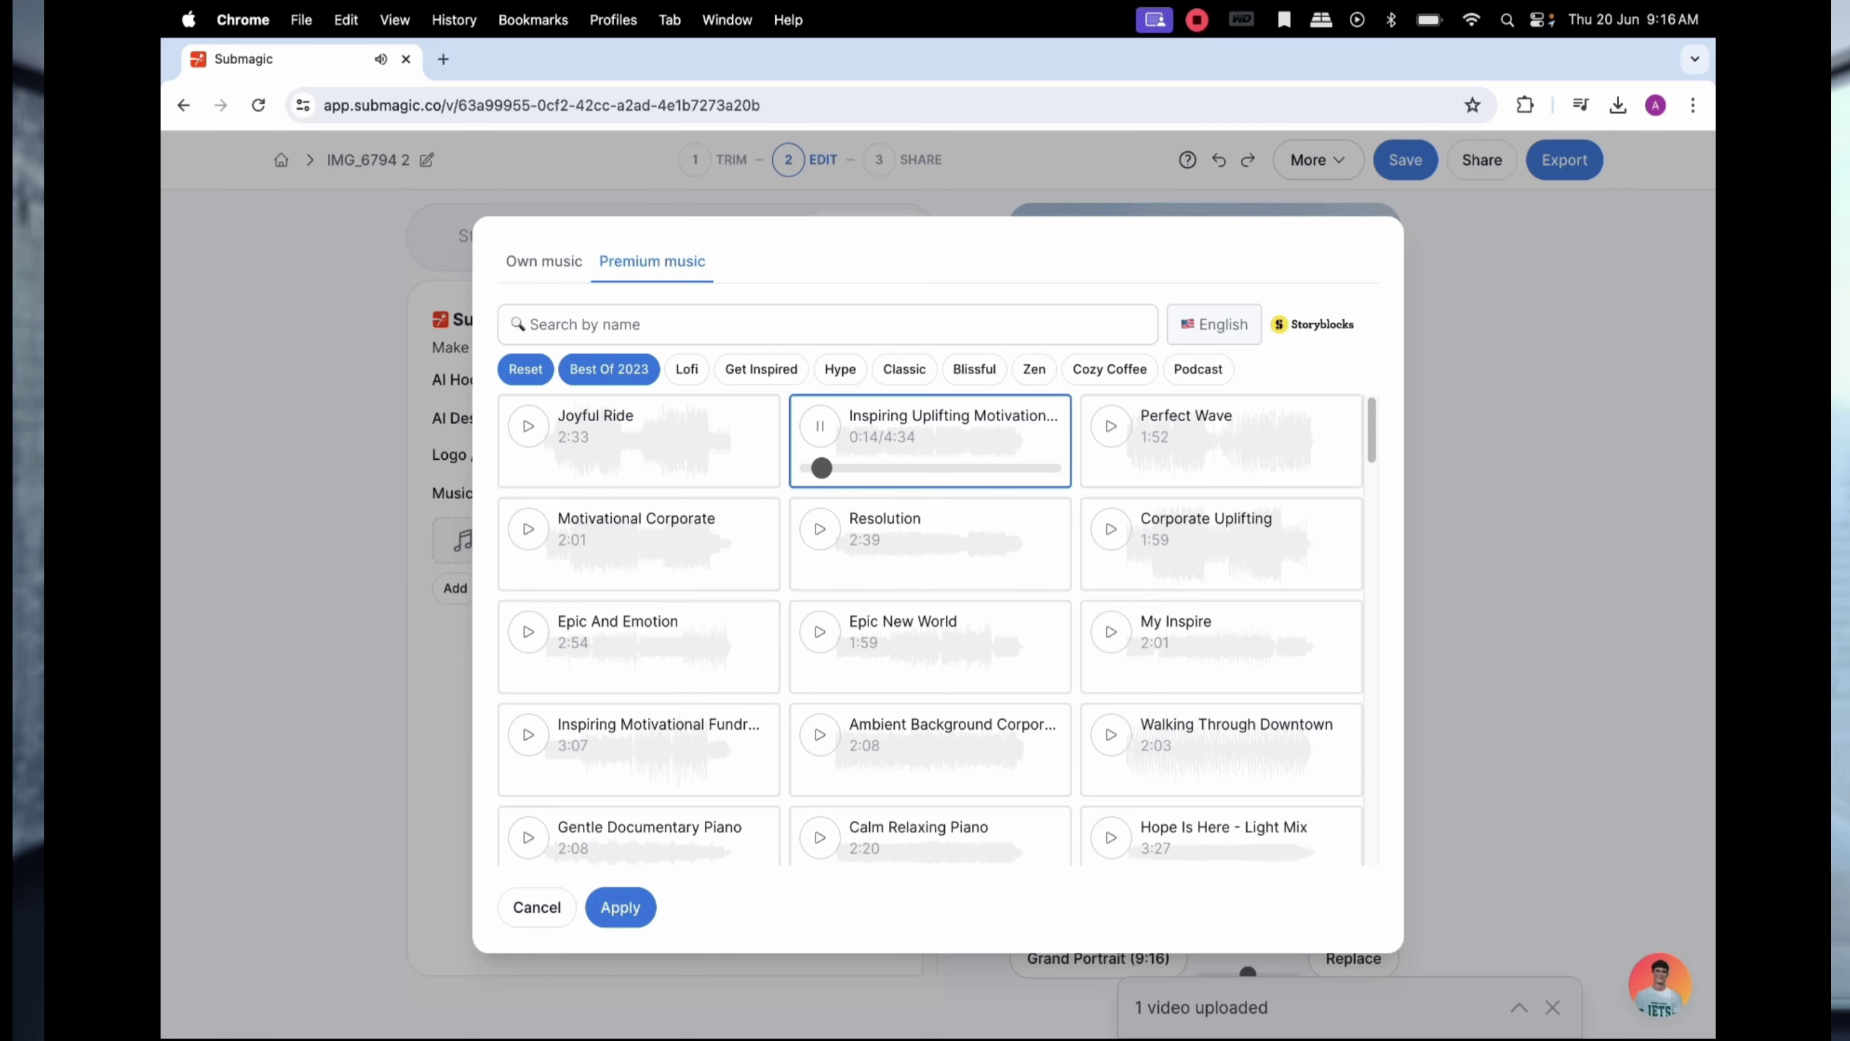
click(620, 907)
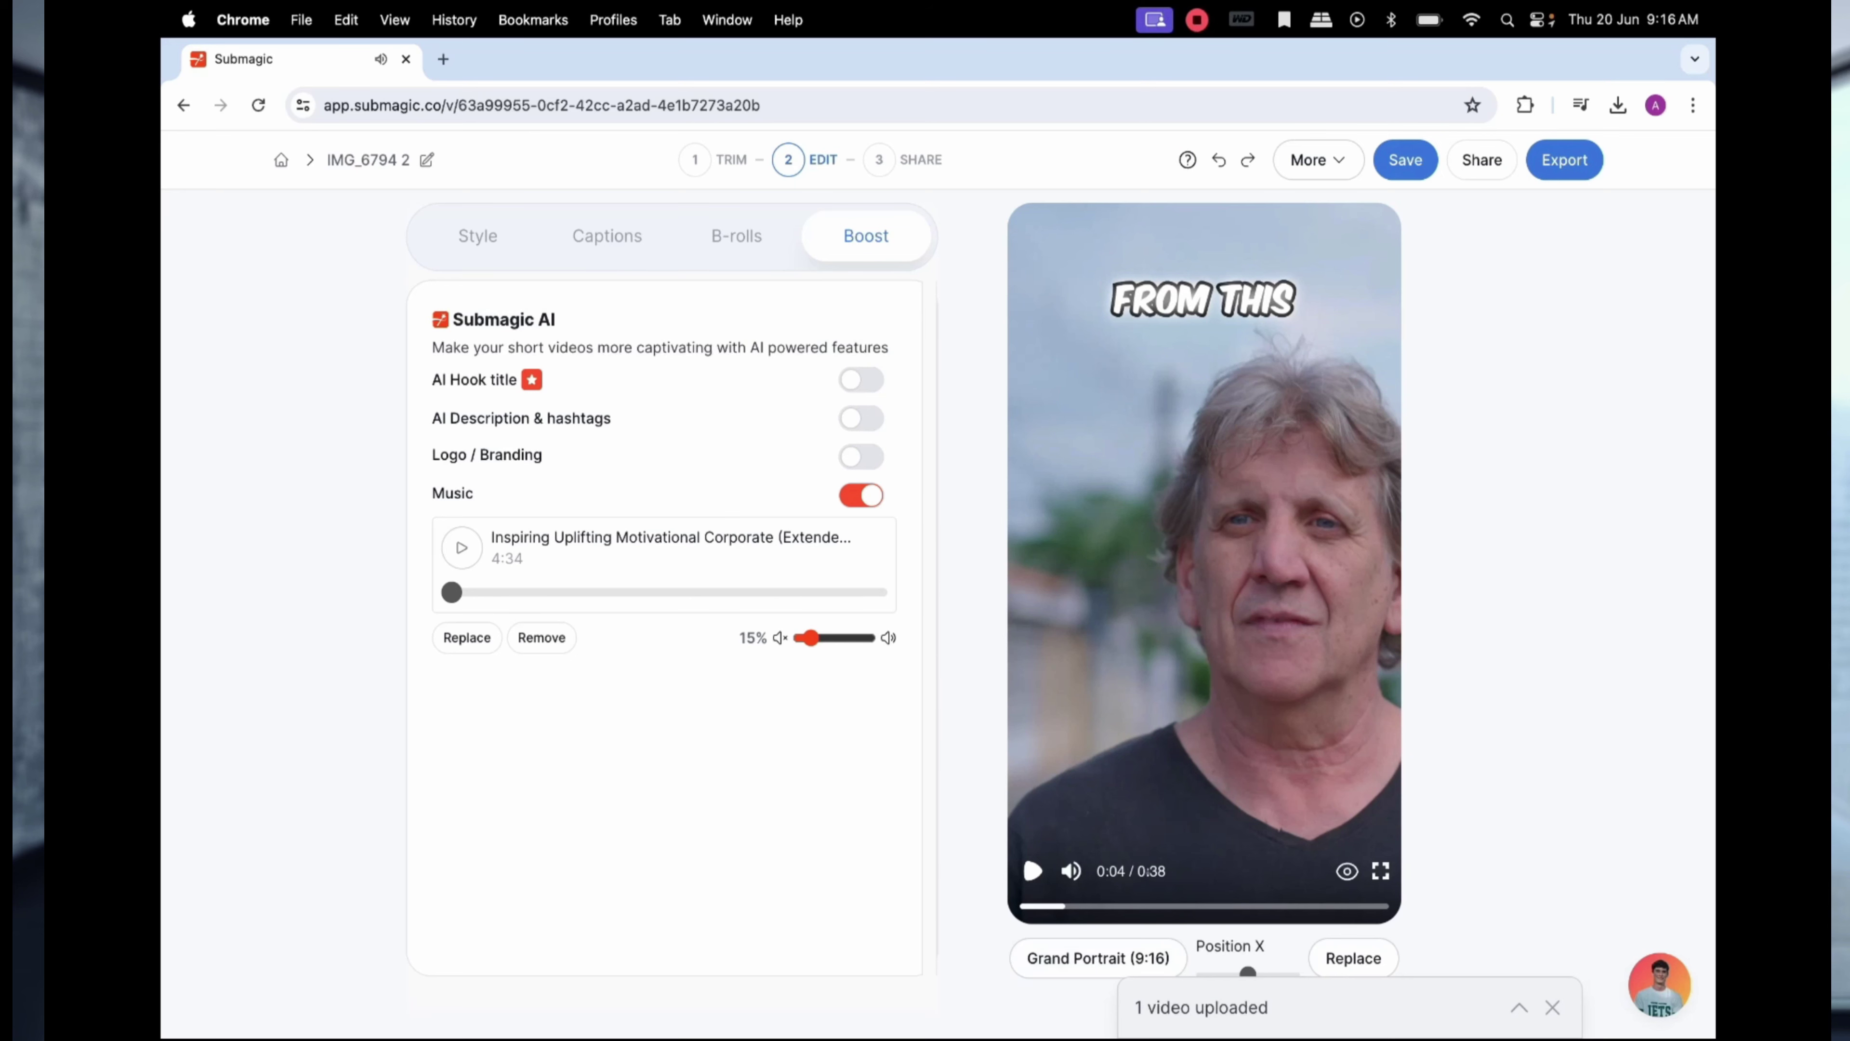
click(1033, 871)
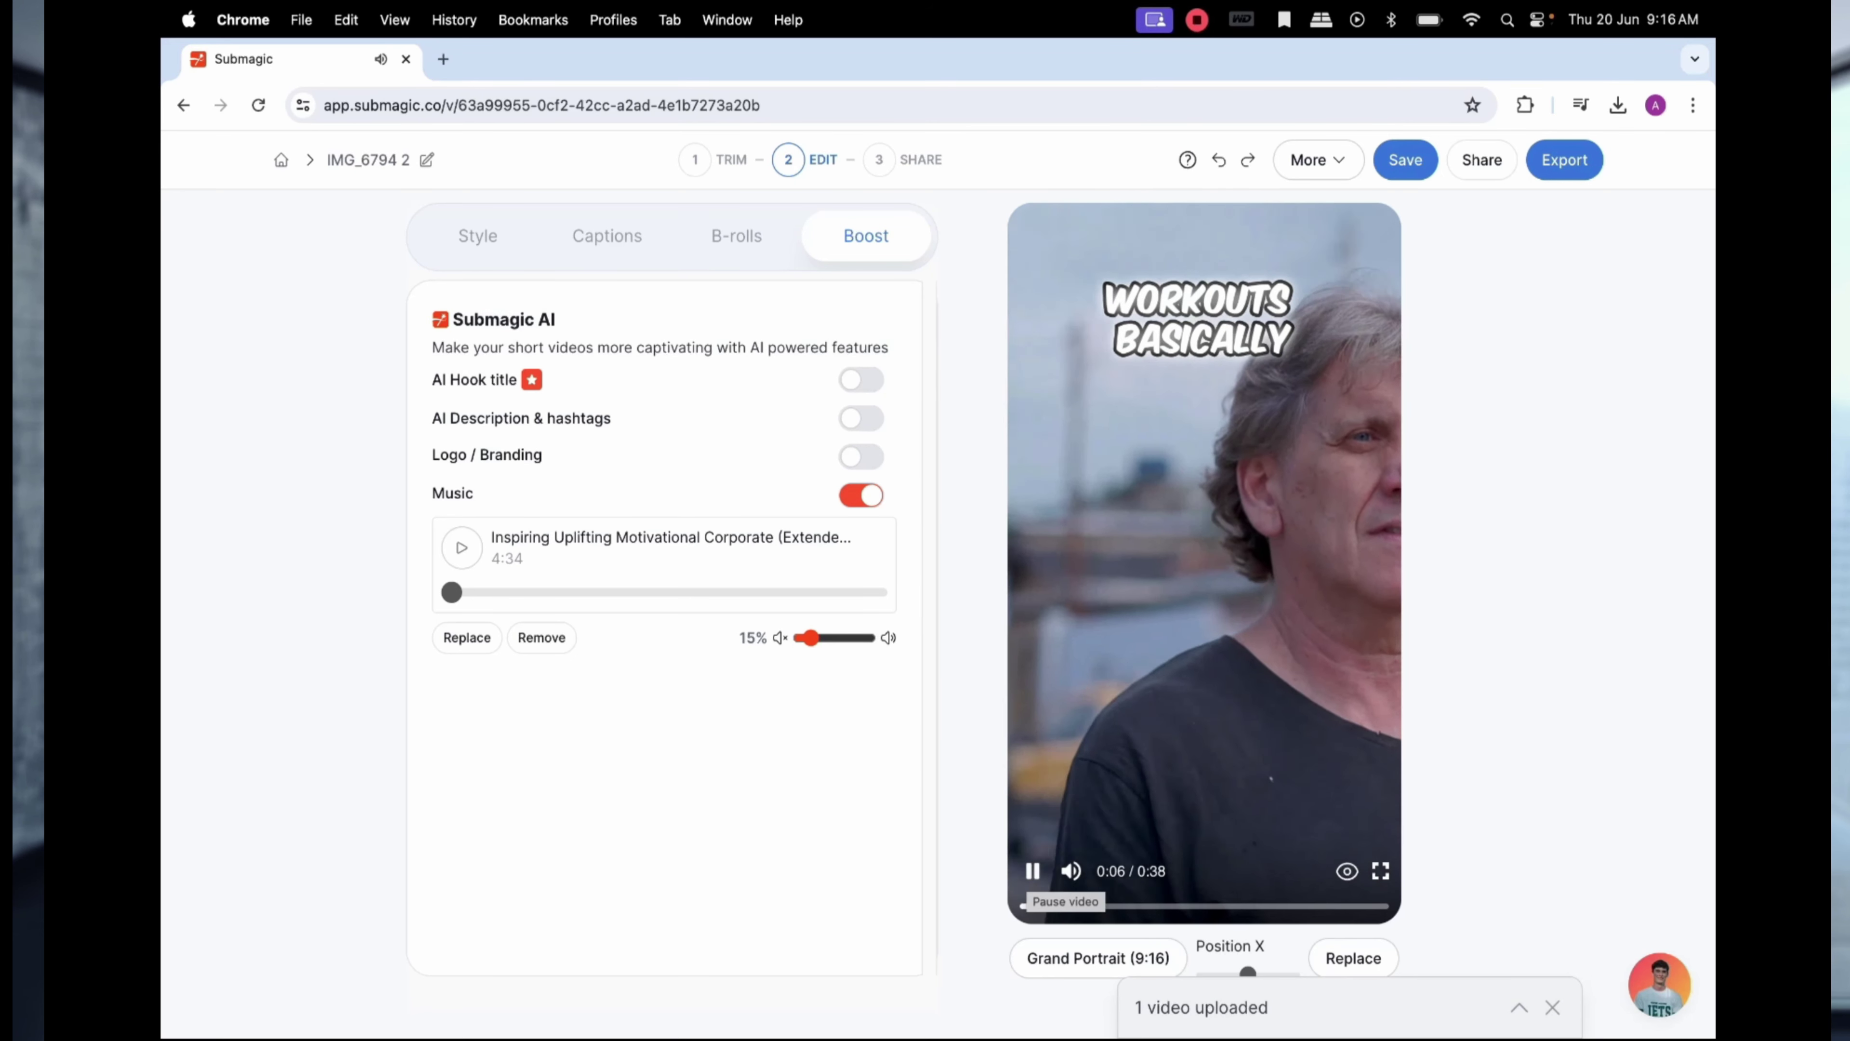
key(space)
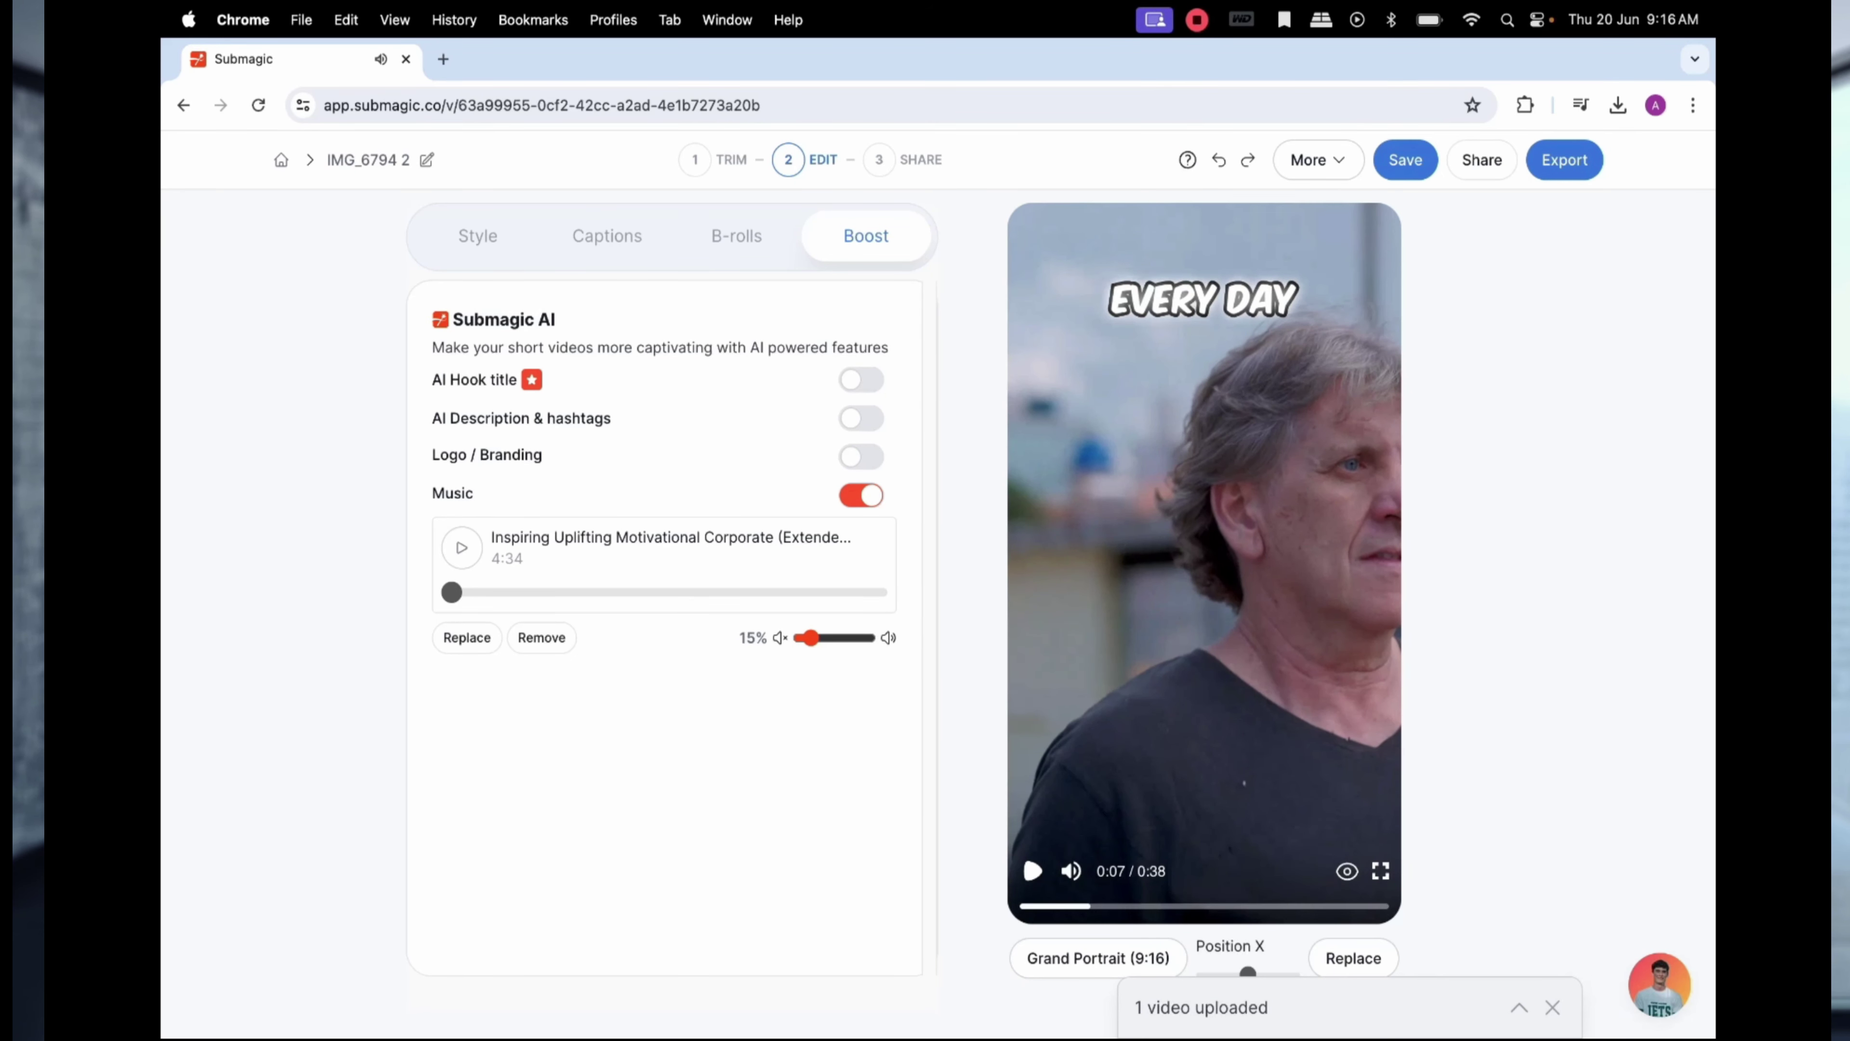
Save the workout video project and export it in Ultra HD (4k) quality at 30 FPS.
click(1405, 161)
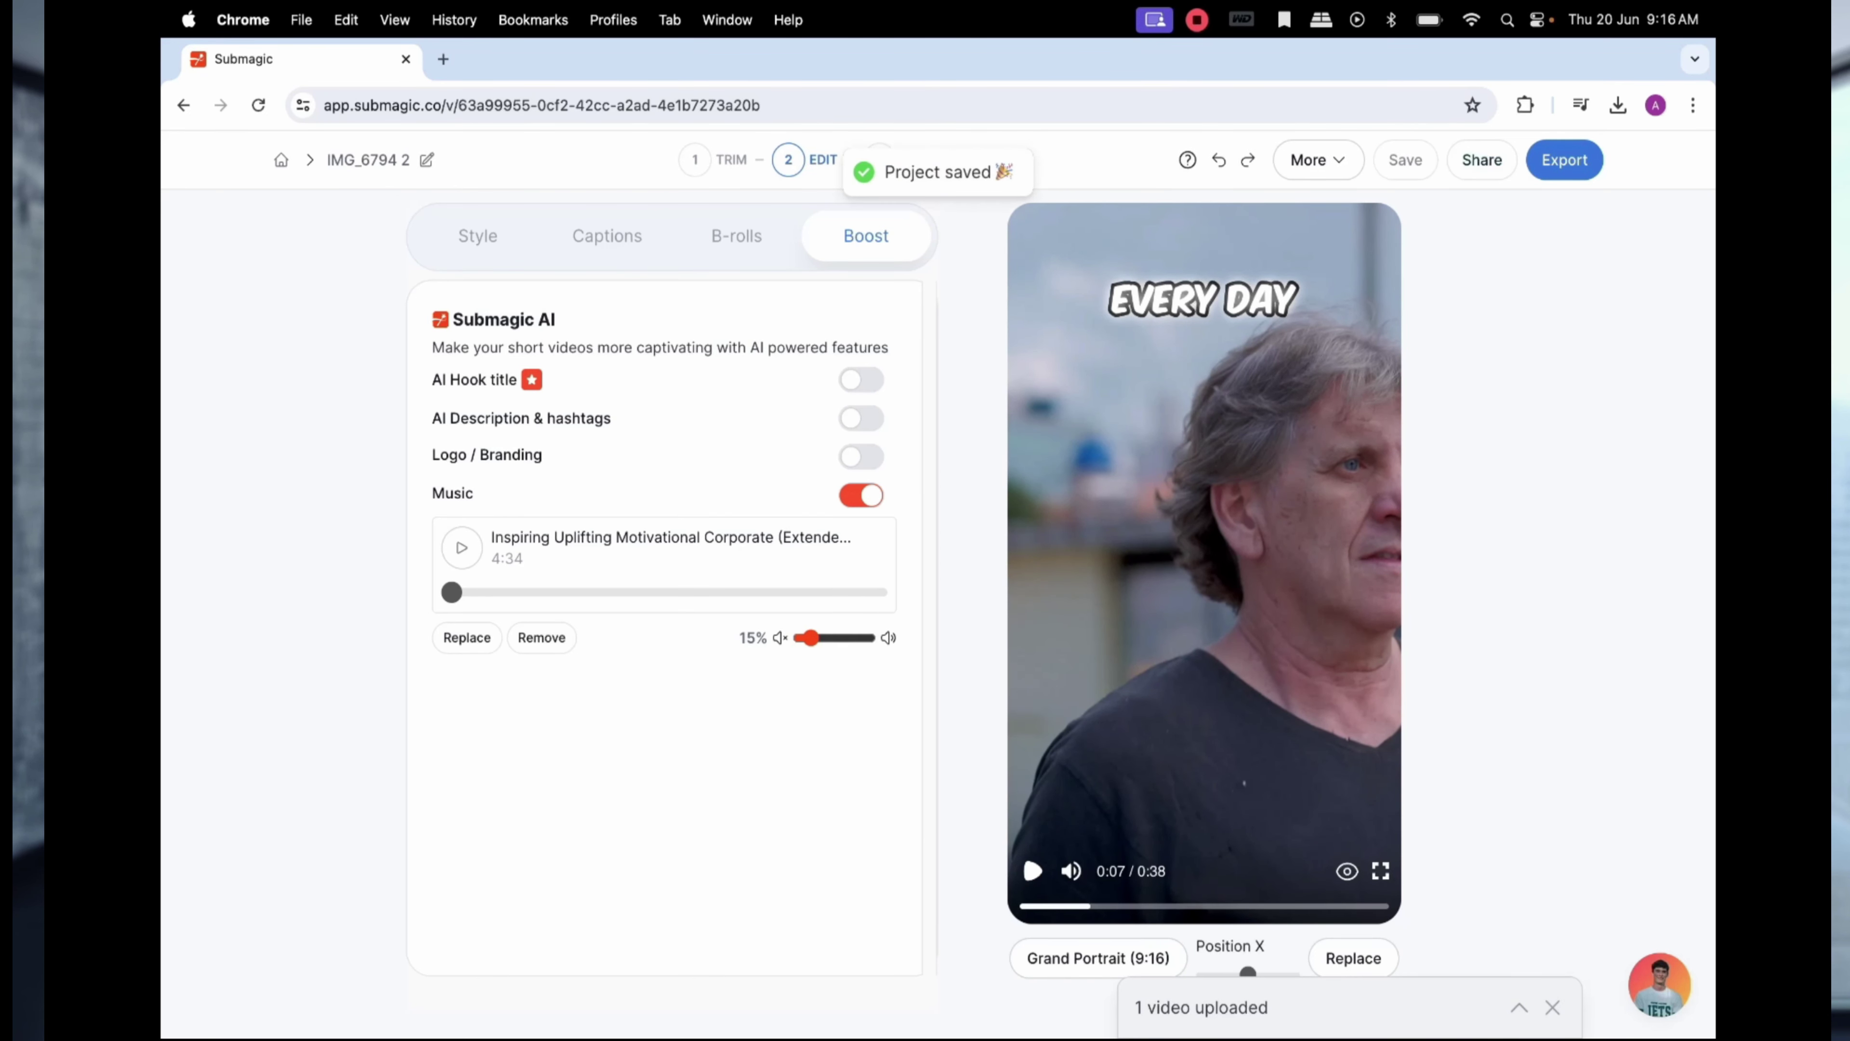
click(1564, 159)
click(1550, 371)
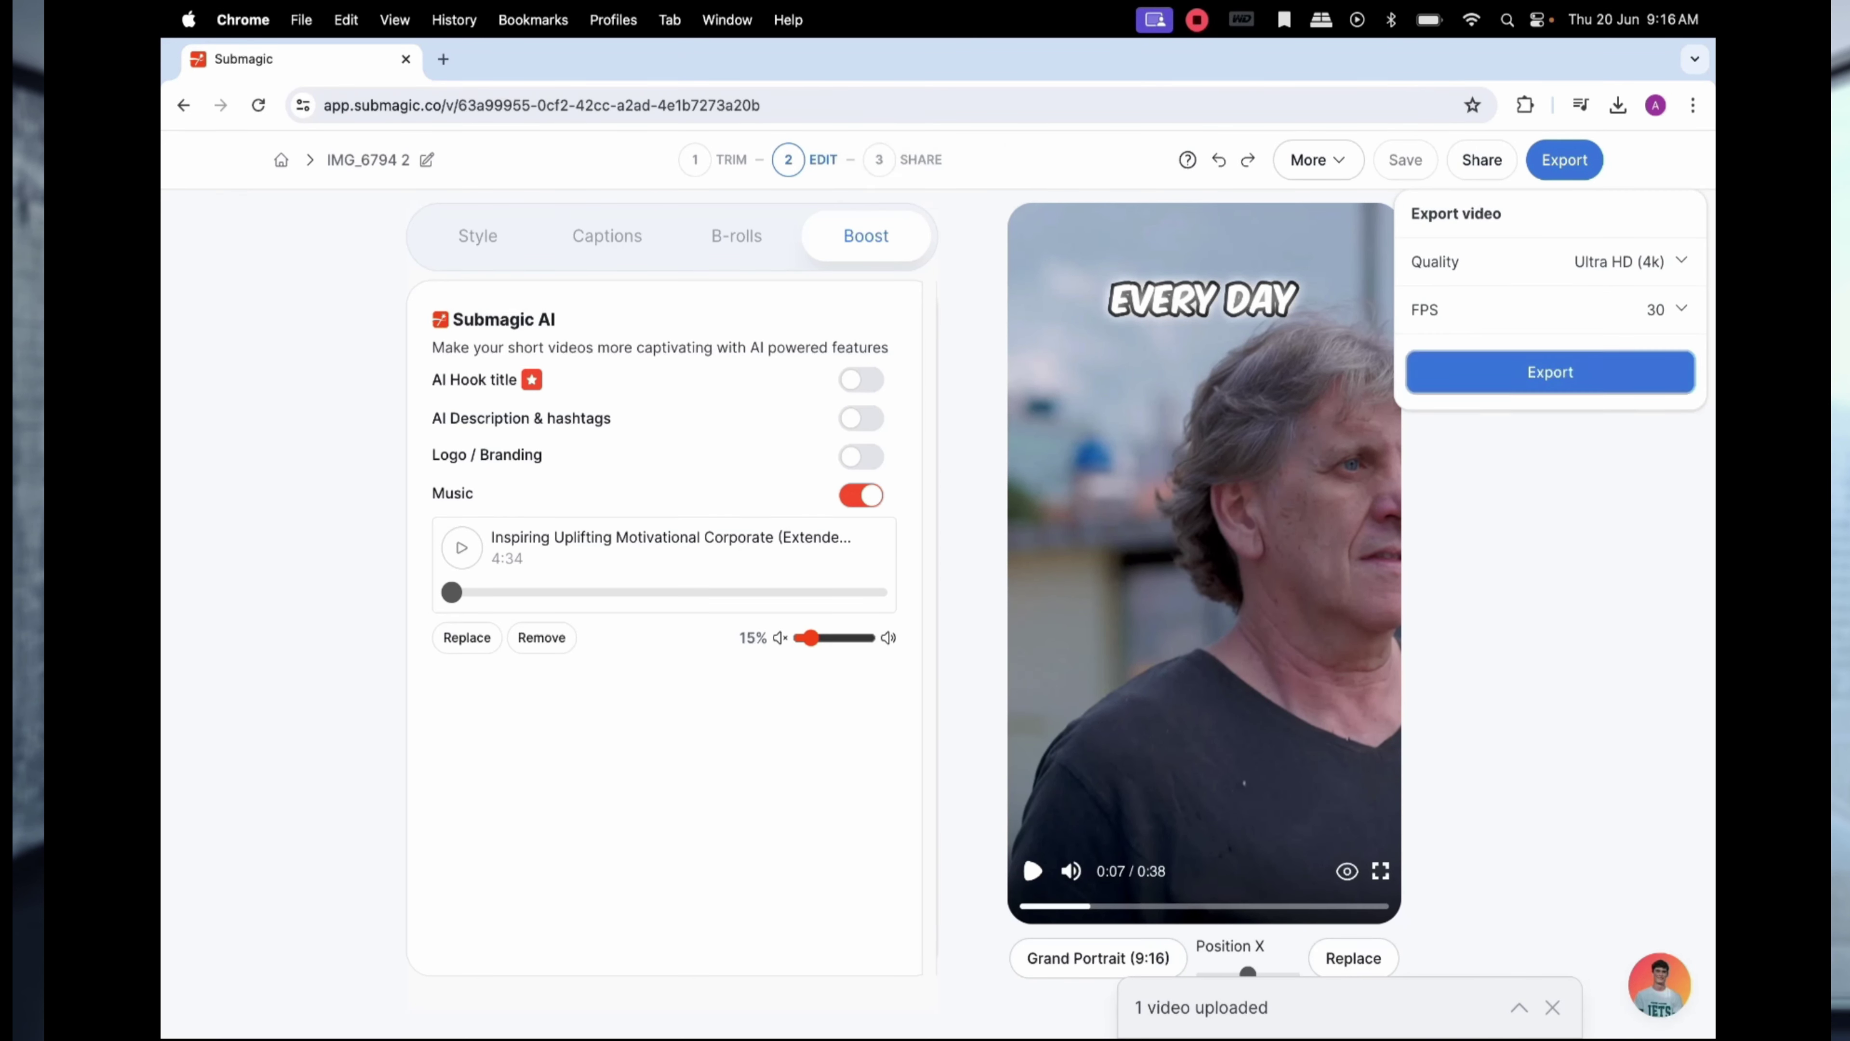